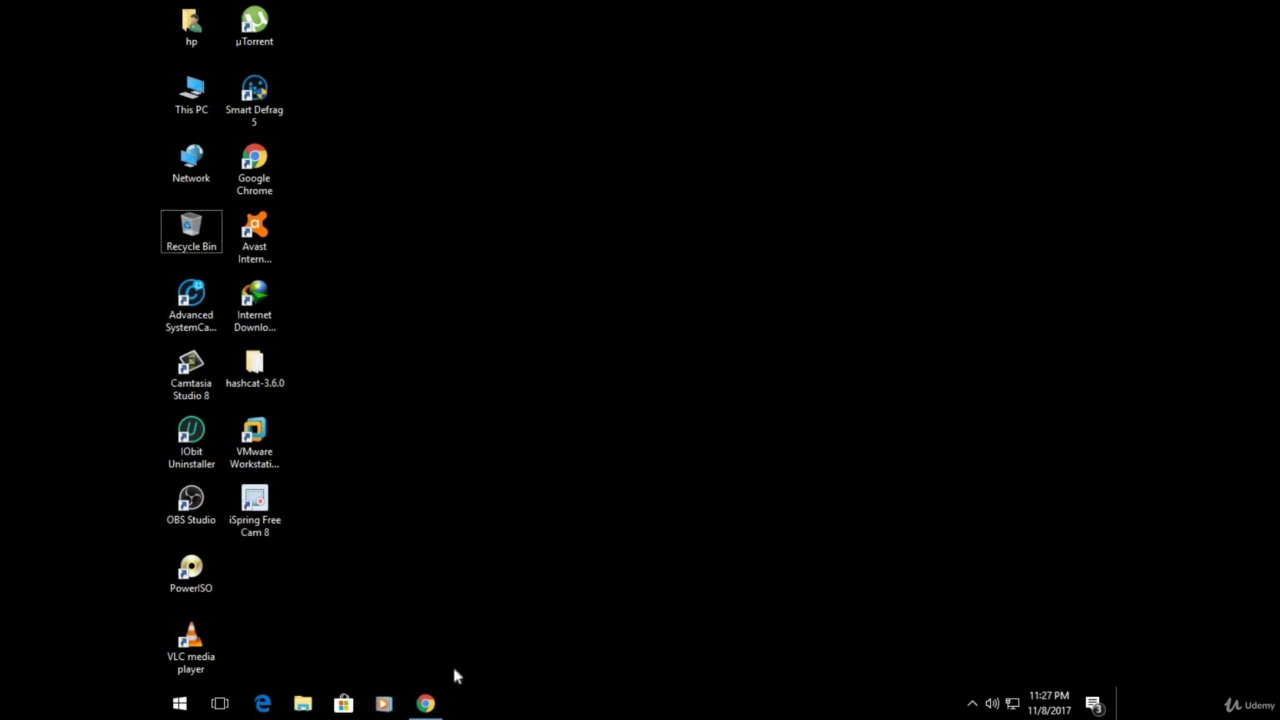
Step: Restore the Chrome window showing the Ded Sec channel's Videos page from the taskbar
left_click(425, 703)
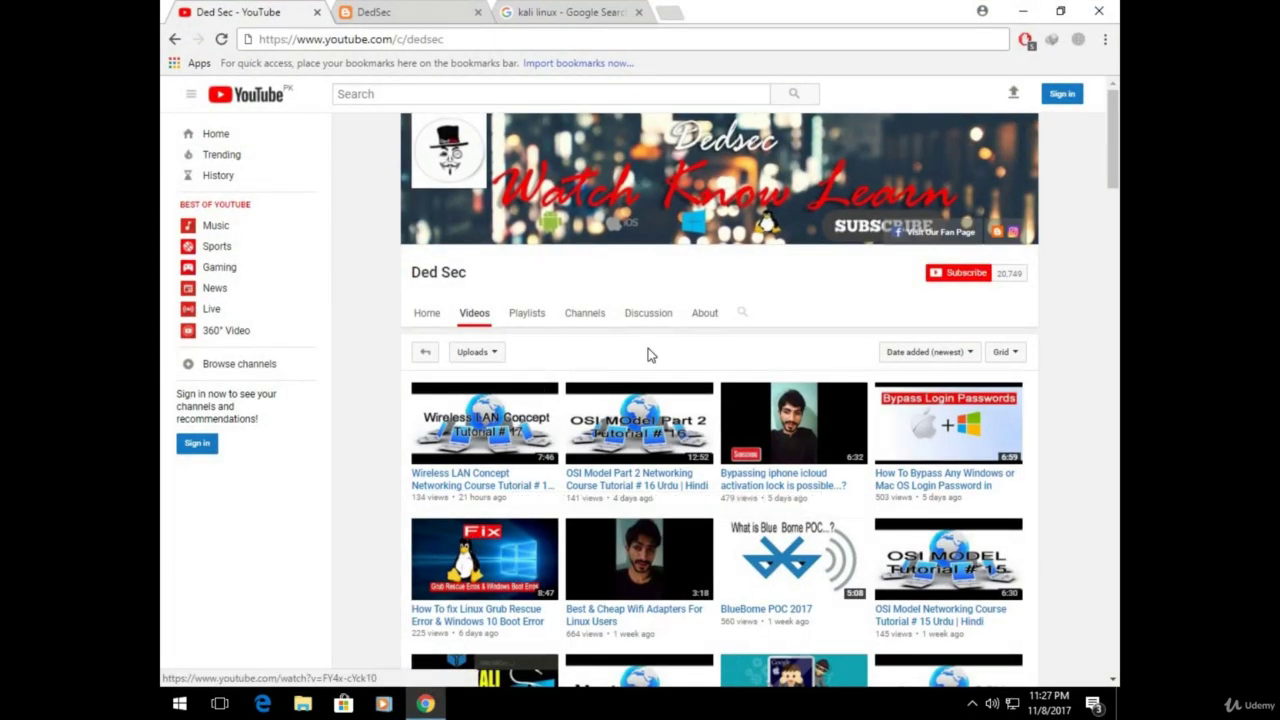
Step: Browse the Ded Sec channel's video list, then switch to the DedSec blog tab
scroll(666, 342, "down", 1)
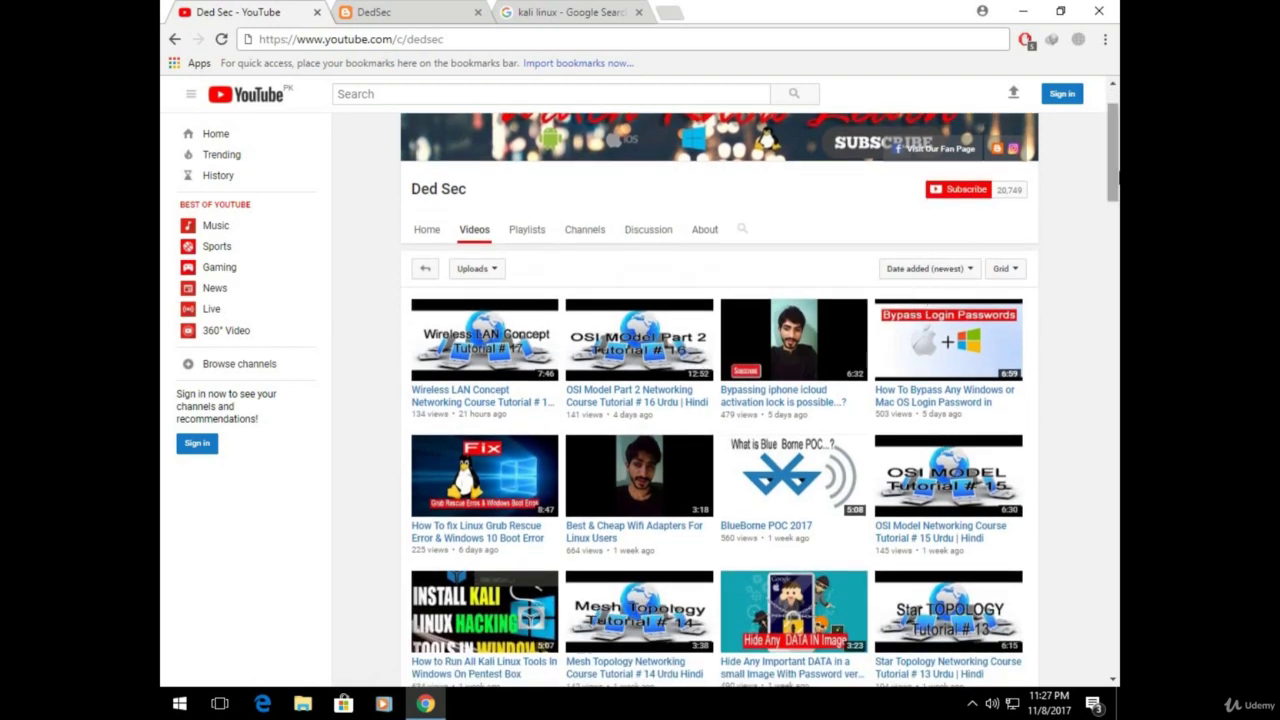
scroll(1022, 176, "up", 1)
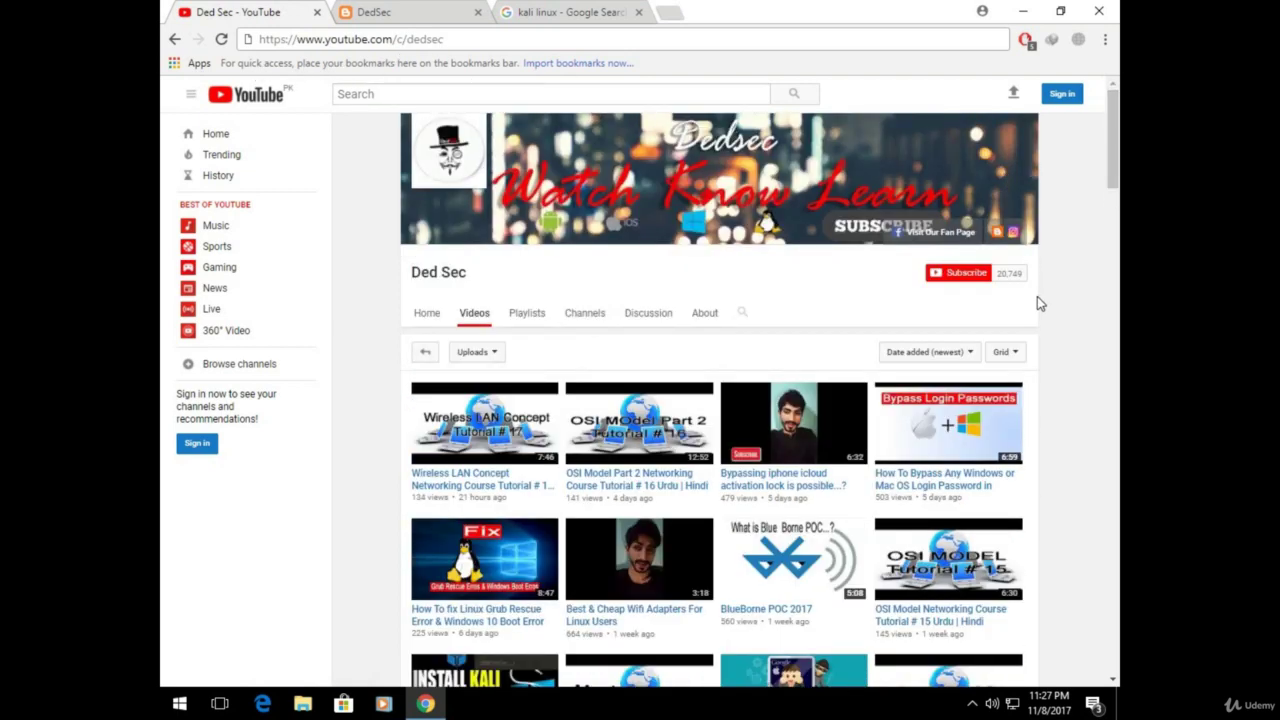
mouse_move(1113, 145)
left_mouse_down()
mouse_move(1111, 410)
mouse_move(1114, 125)
left_mouse_up()
mouse_move(1113, 125)
left_mouse_down()
mouse_move(1113, 337)
mouse_move(1105, 140)
left_mouse_up()
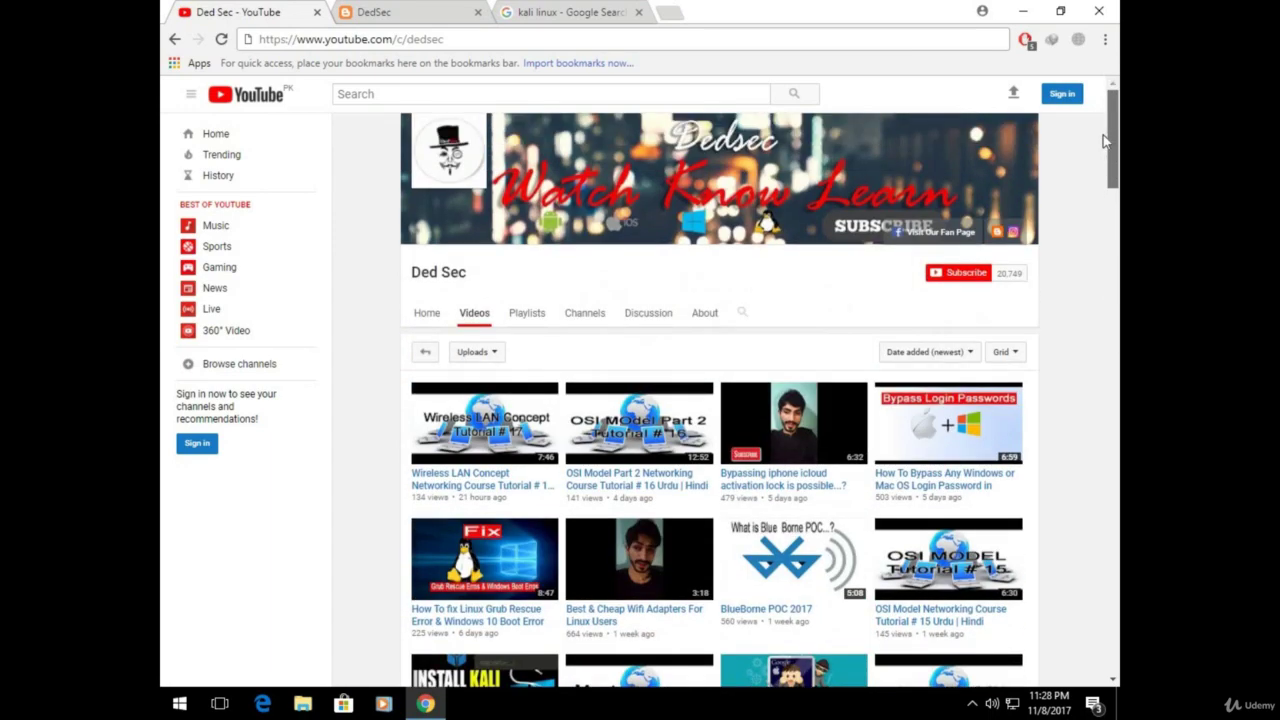
left_click(468, 10)
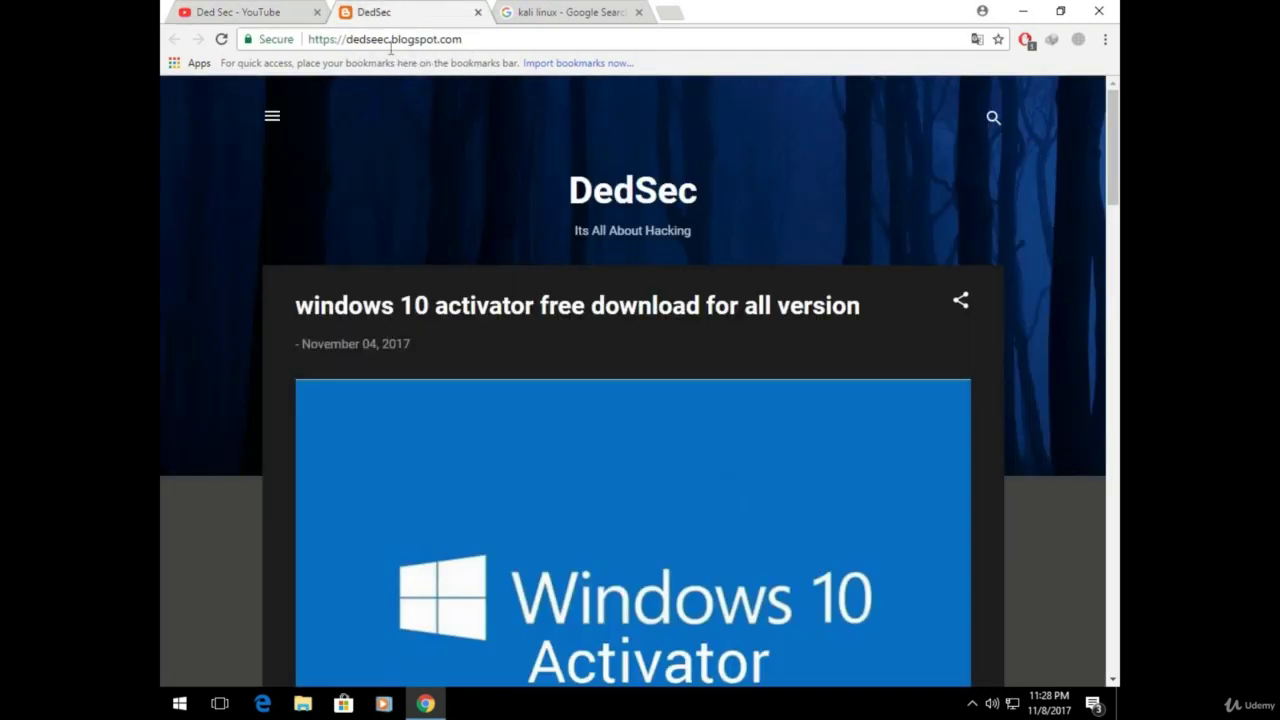
Step: Flip to the YouTube tab and back, then scroll the DedSec blog toward the Kon-Boot and Spynote posts
left_click(272, 14)
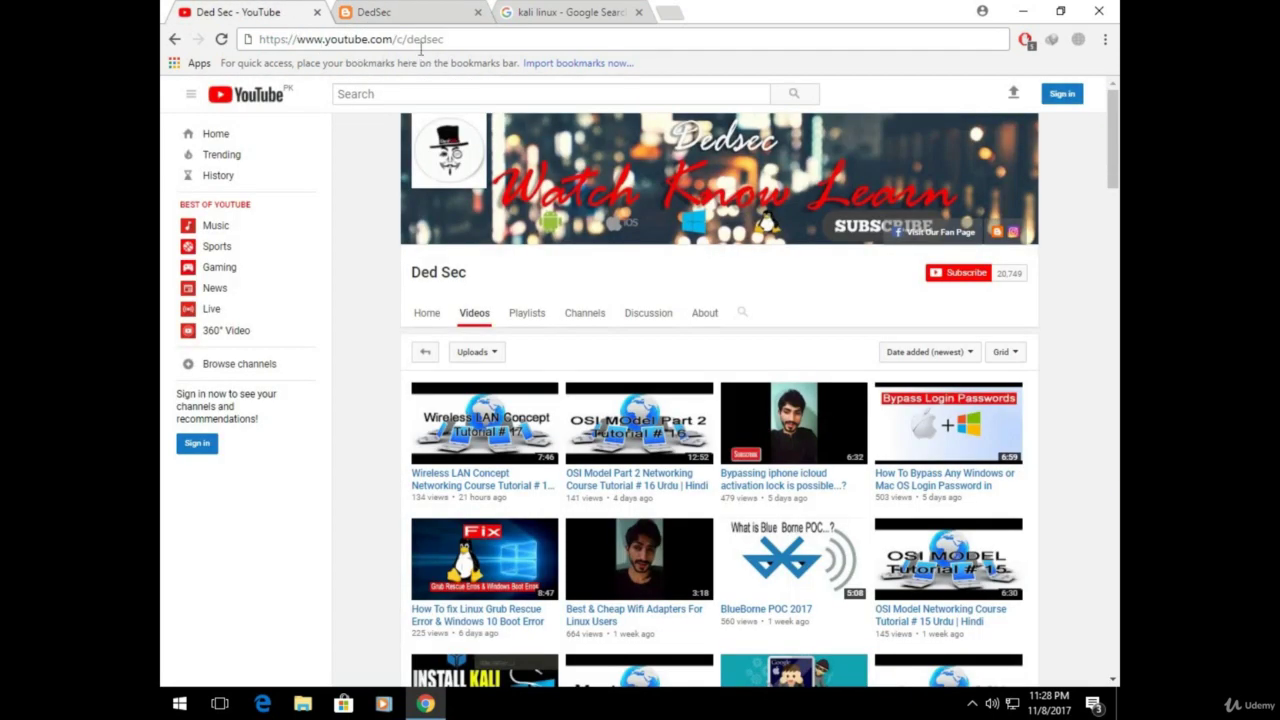
left_click(401, 10)
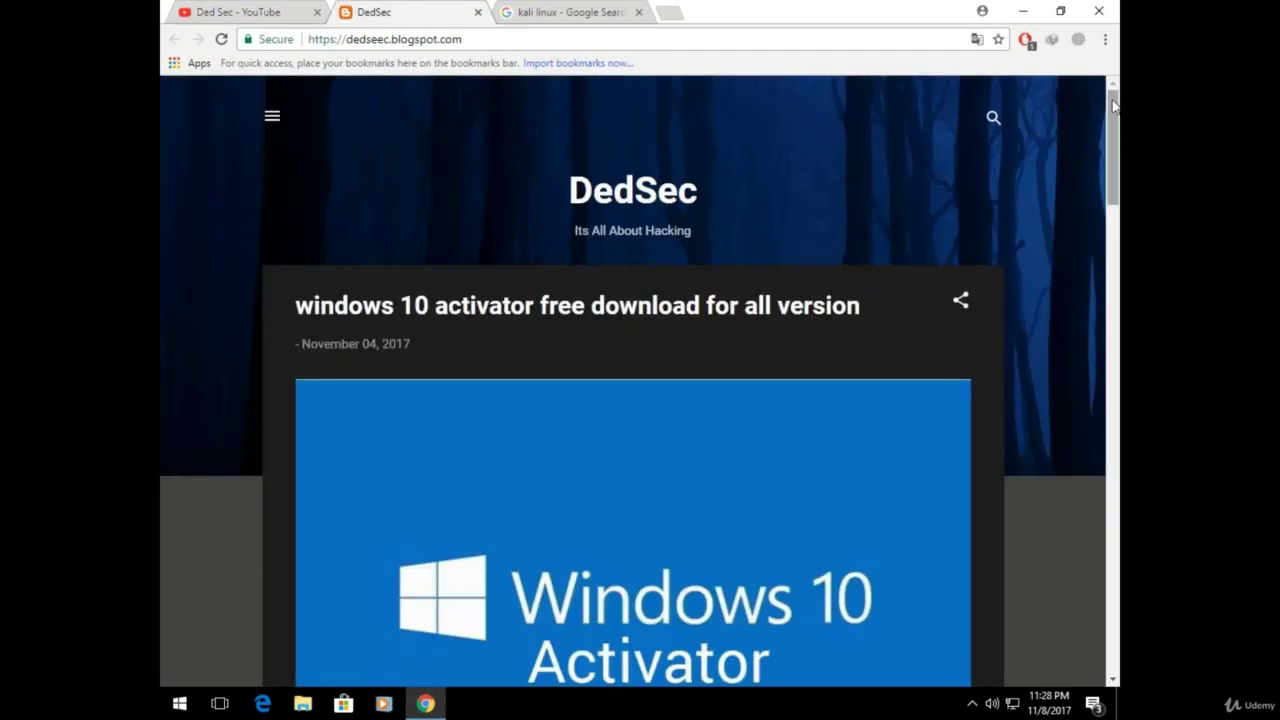
left_click_drag(1116, 105, 1117, 280)
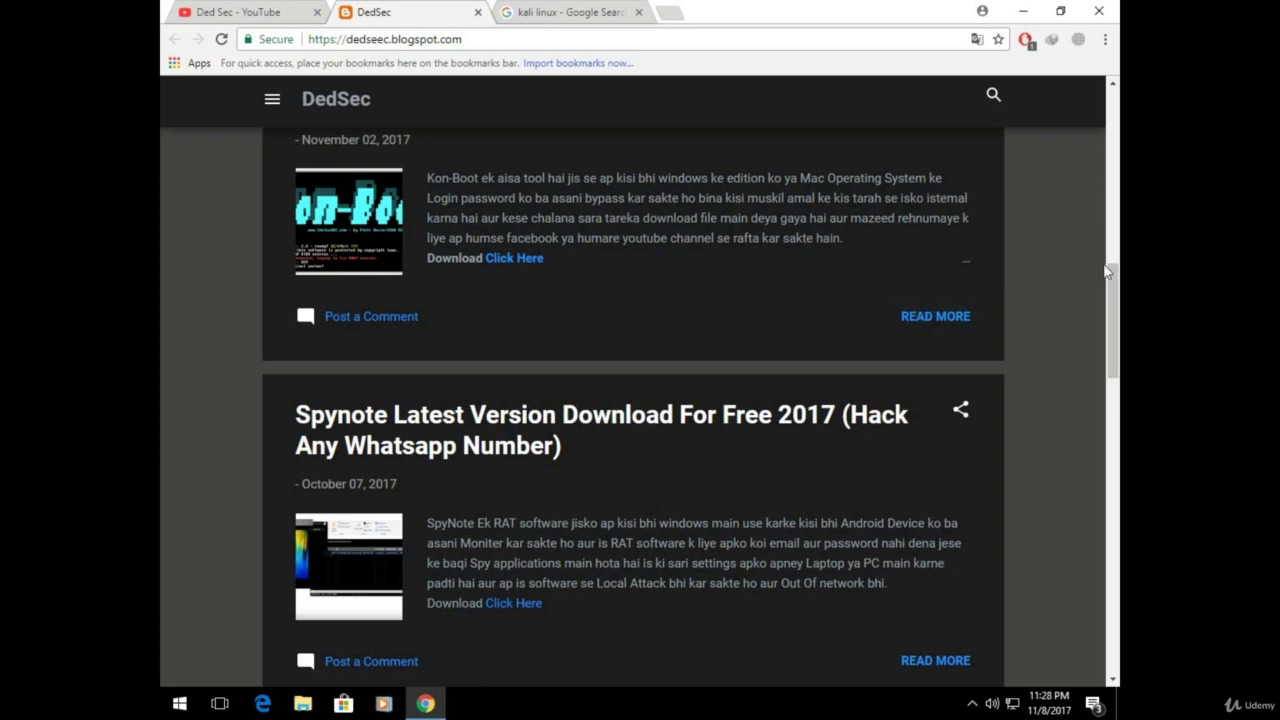
Step: Scroll up to show the full 'Bypass Any Windows Or Mac OS Login Password With Kon-Boot' post
left_click_drag(1108, 270, 1108, 264)
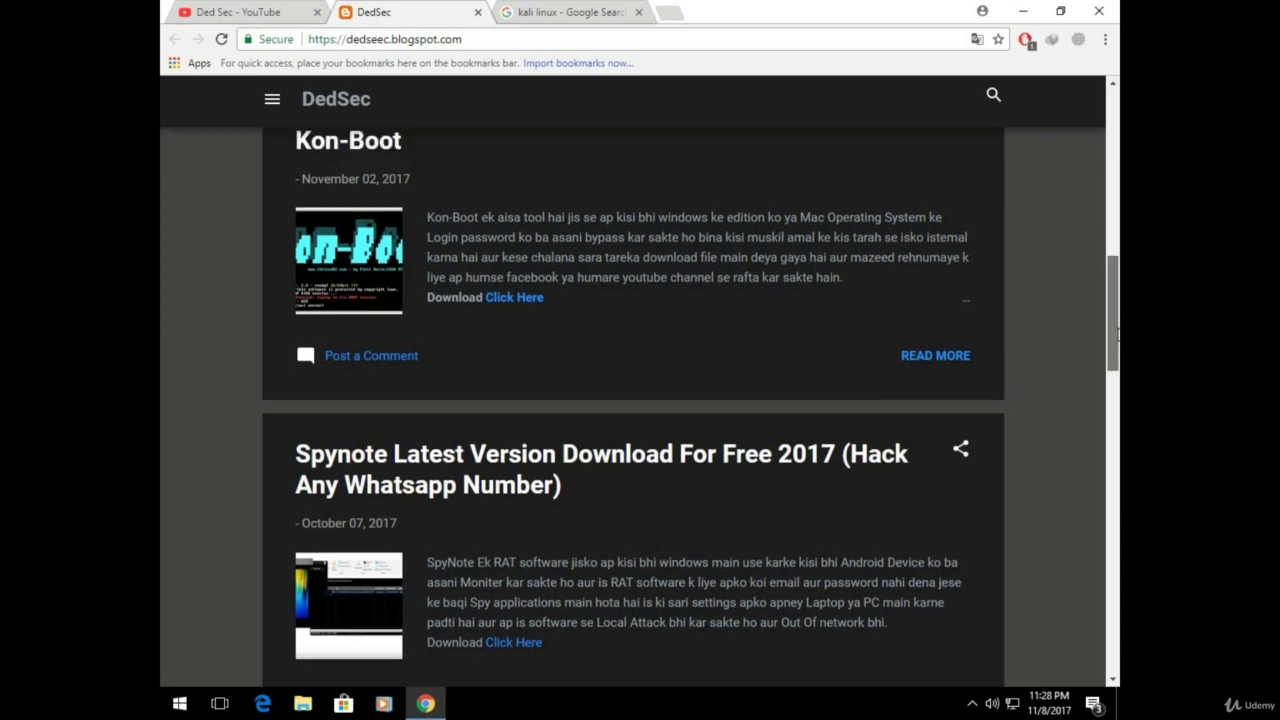
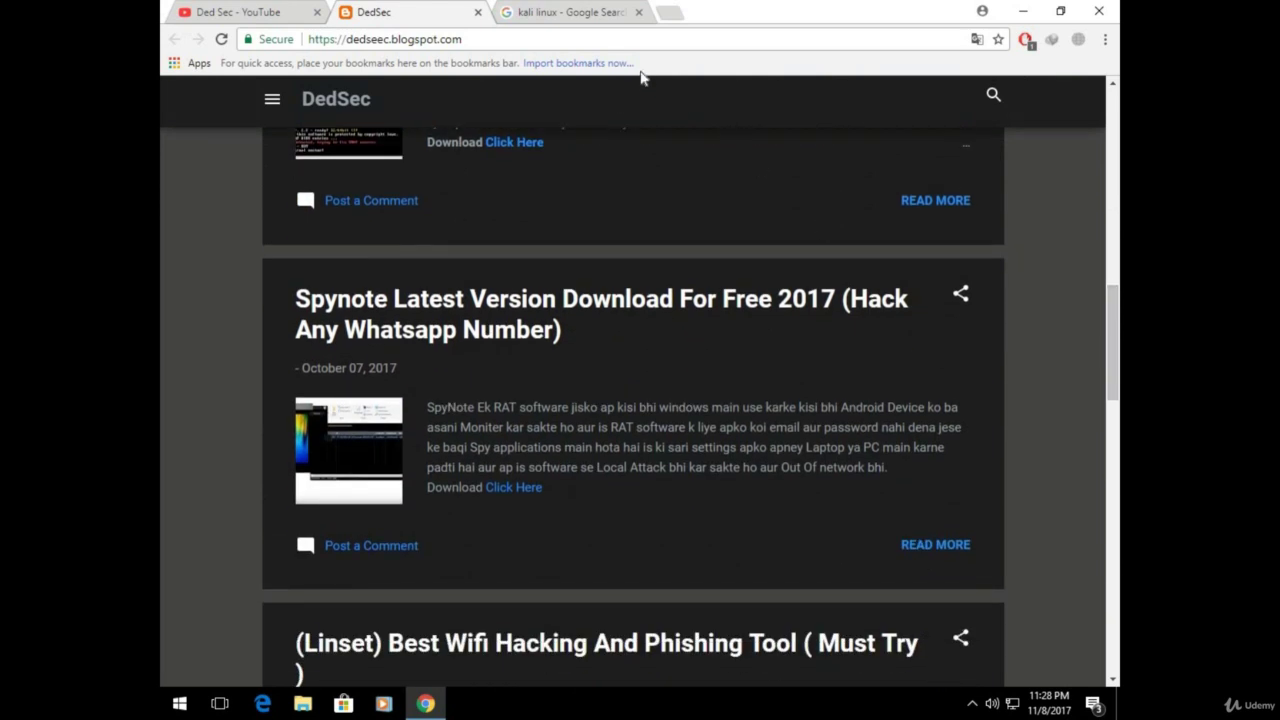
Step: Search the DedSec blog for 'vm' to find the VMware Workstation 12 Pro post
left_click_drag(1116, 372, 1116, 624)
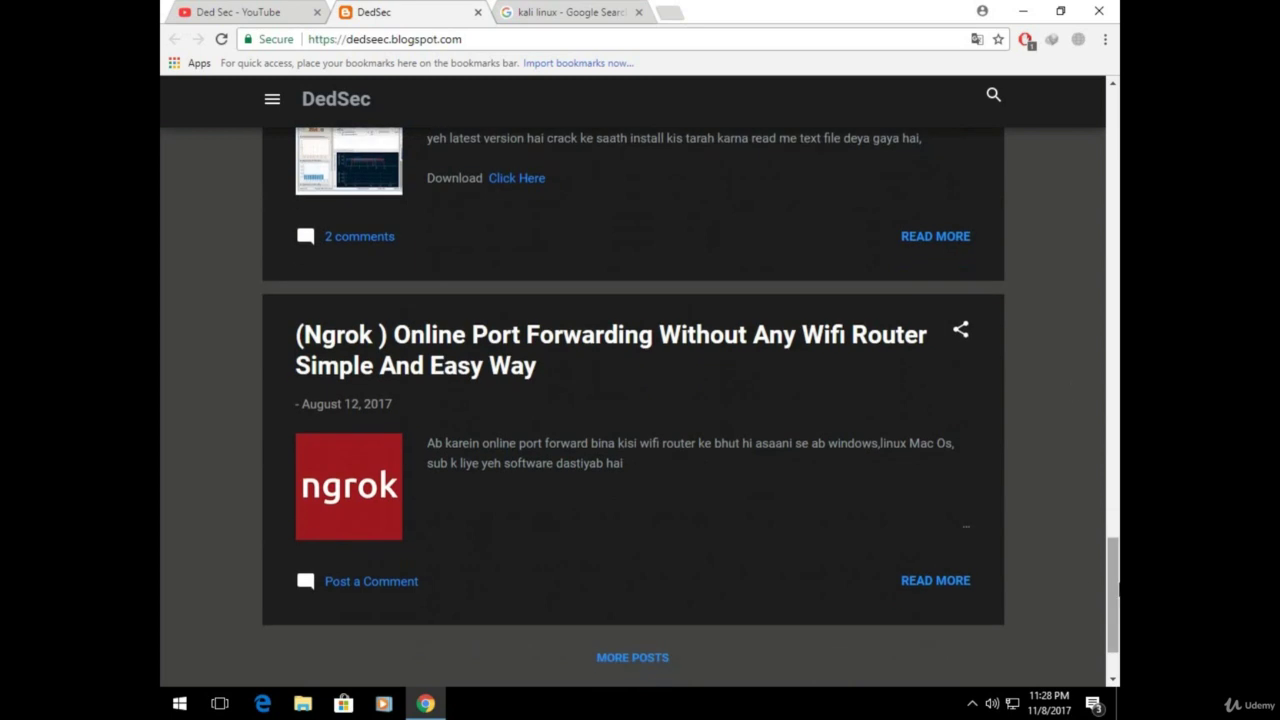
left_click(993, 97)
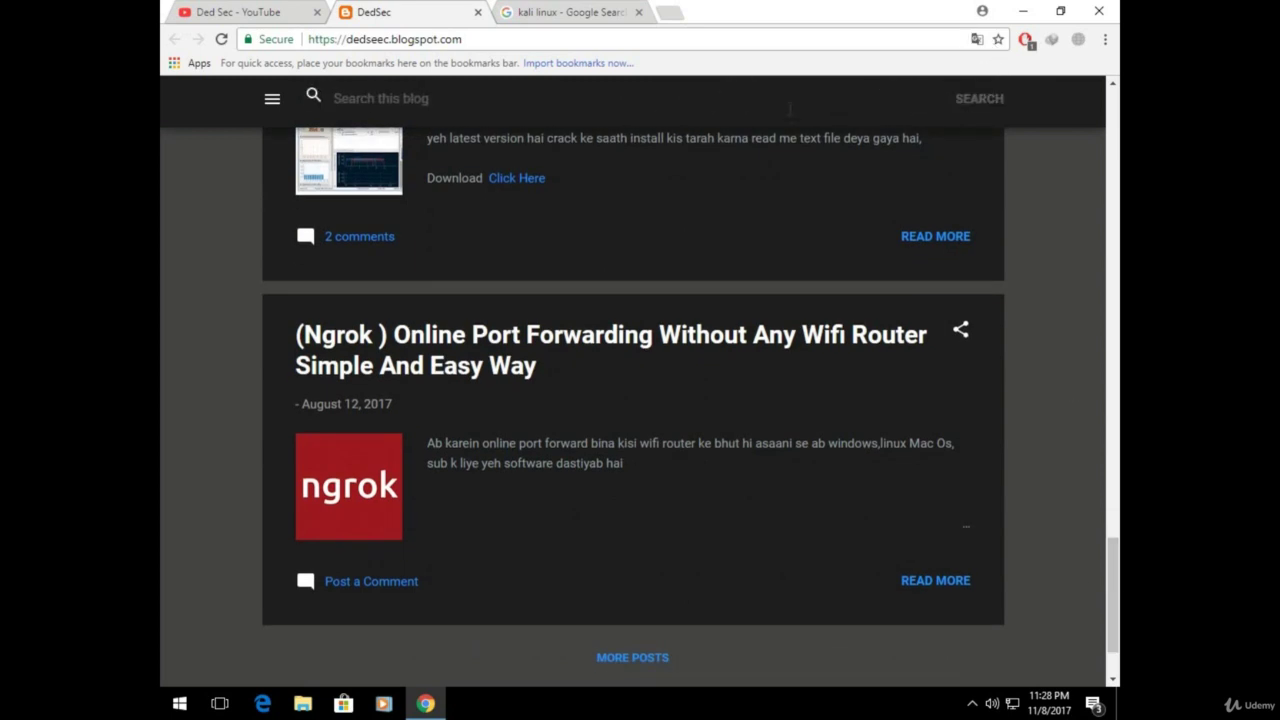
type("vm")
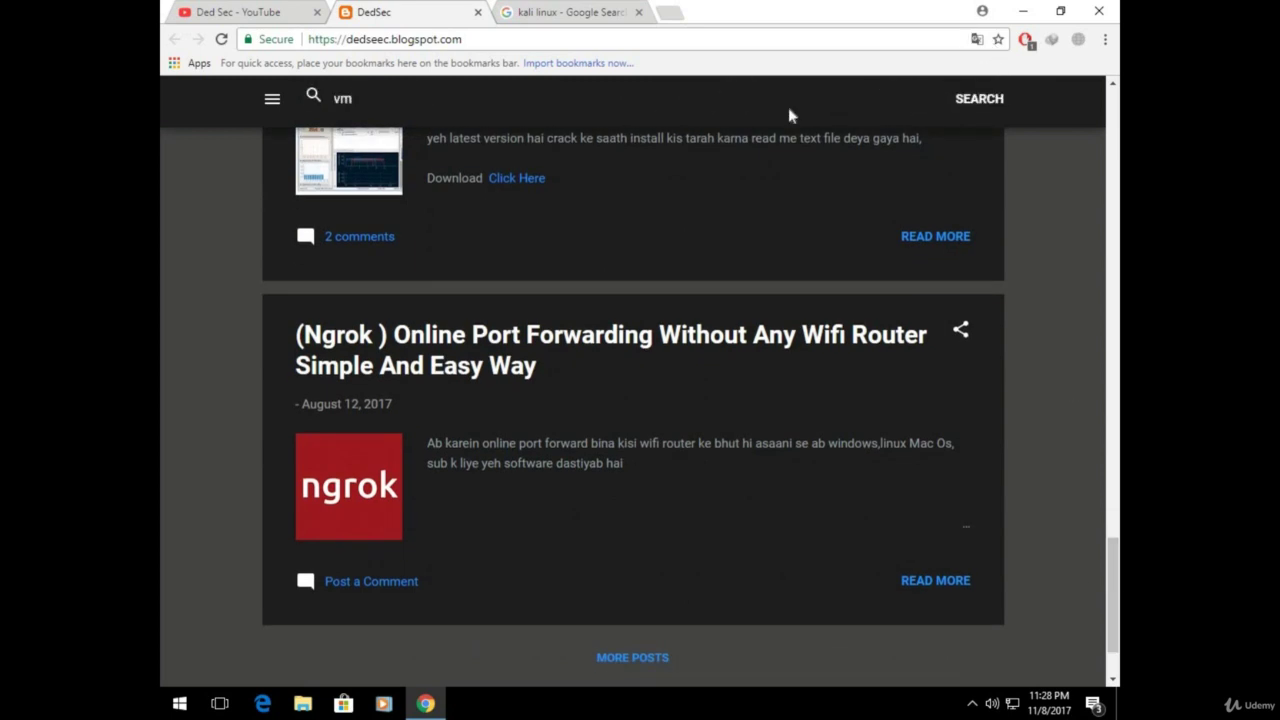
key("Return")
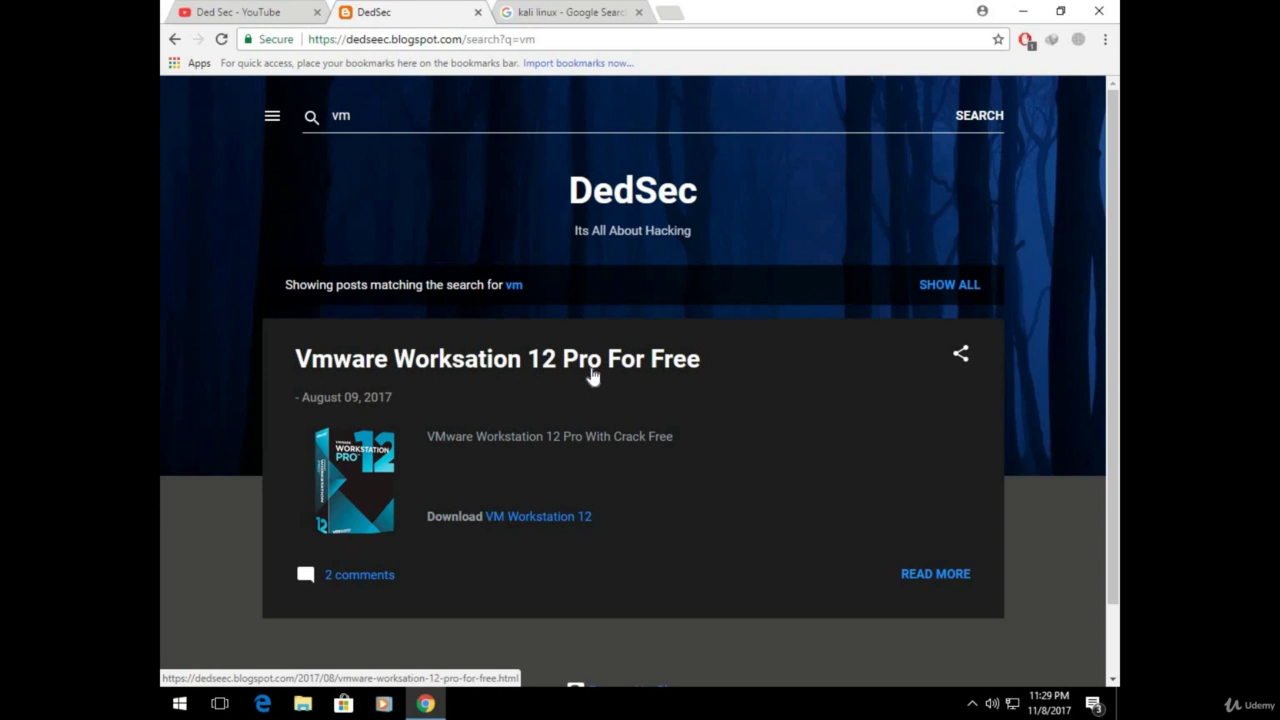
Step: Open the VMware Workstation 12 Pro post, follow its GetIntoPC link and start the download
left_click(593, 372)
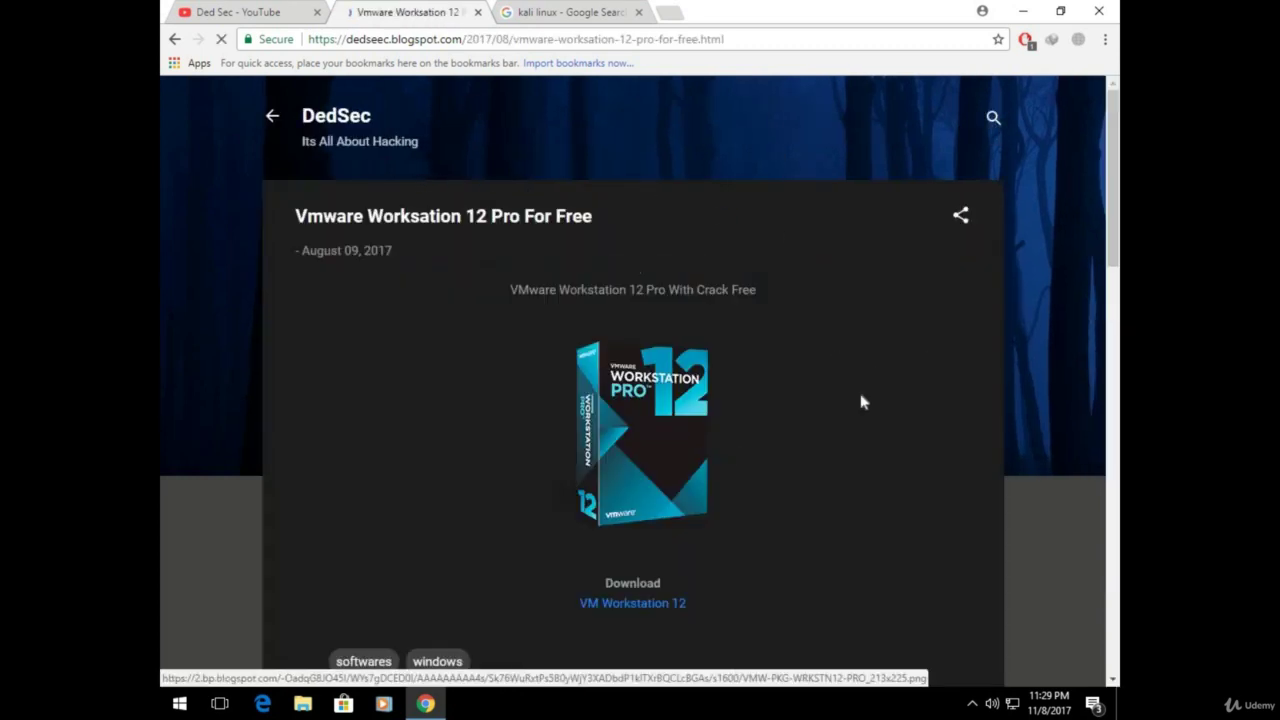
left_click(648, 604)
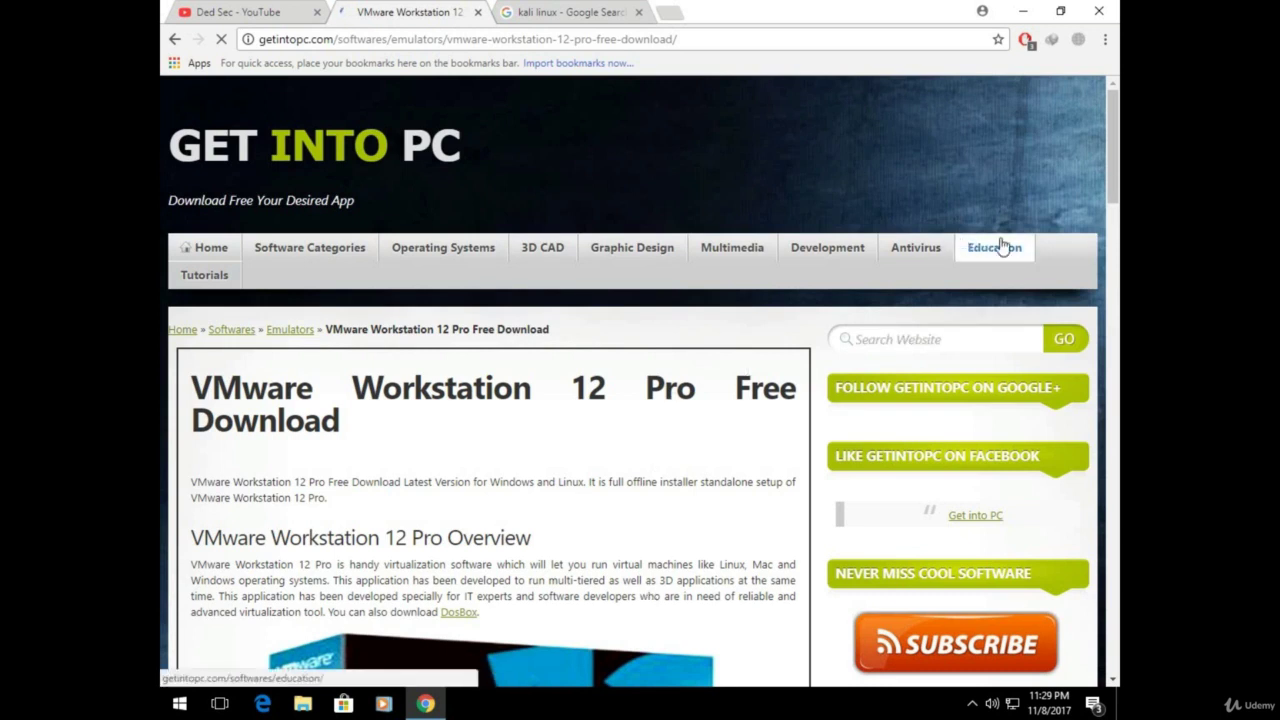
scroll(1000, 250, "down", 1)
scroll(640, 380, "down", 5)
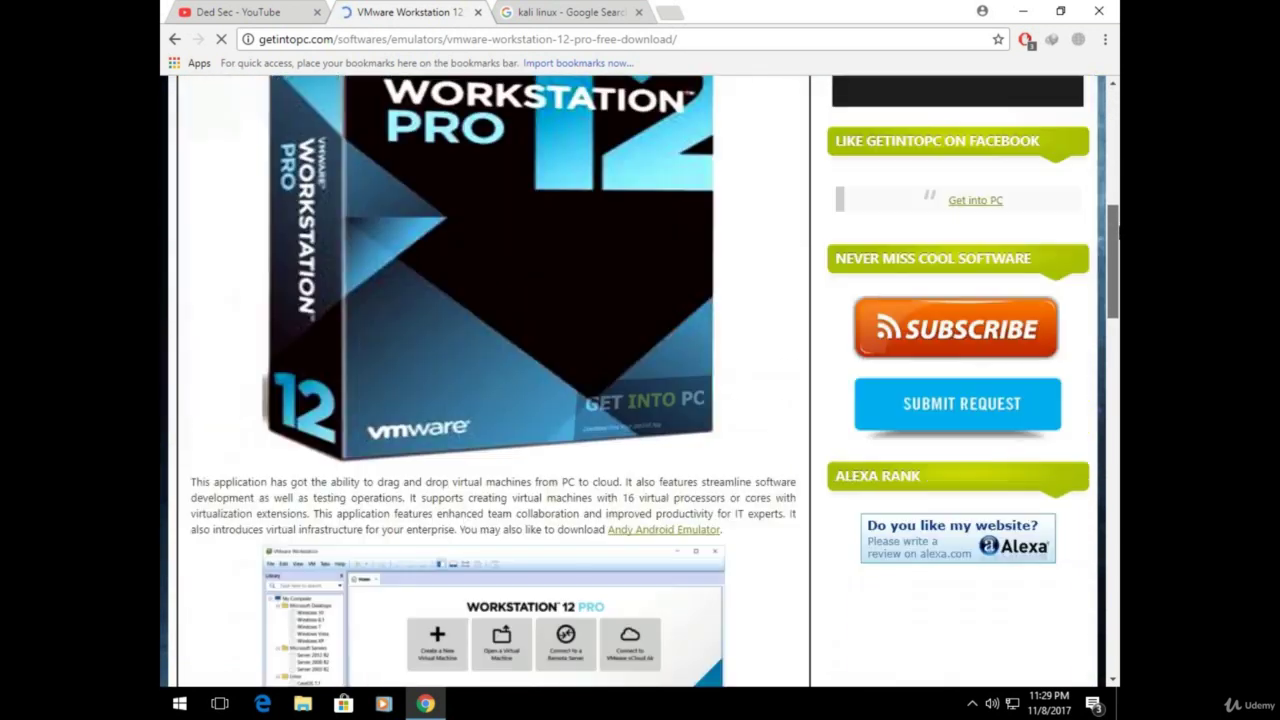
scroll(640, 380, "down", 1)
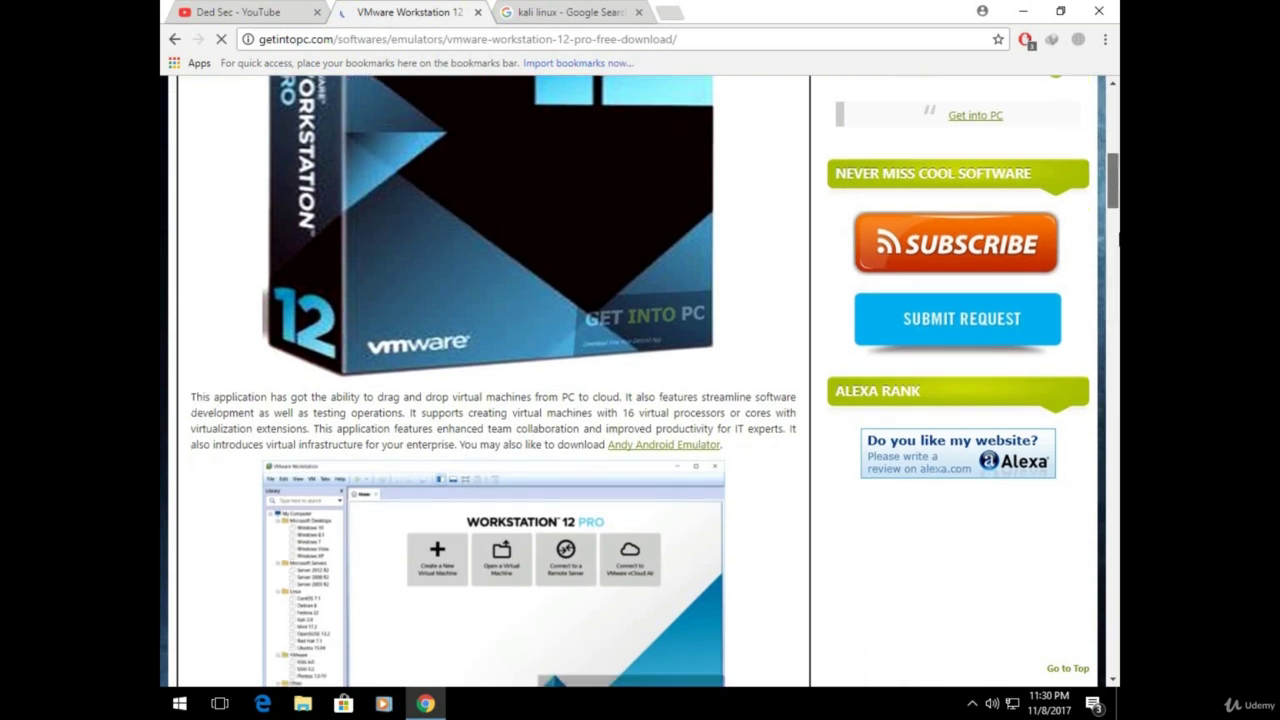
scroll(640, 380, "down", 10)
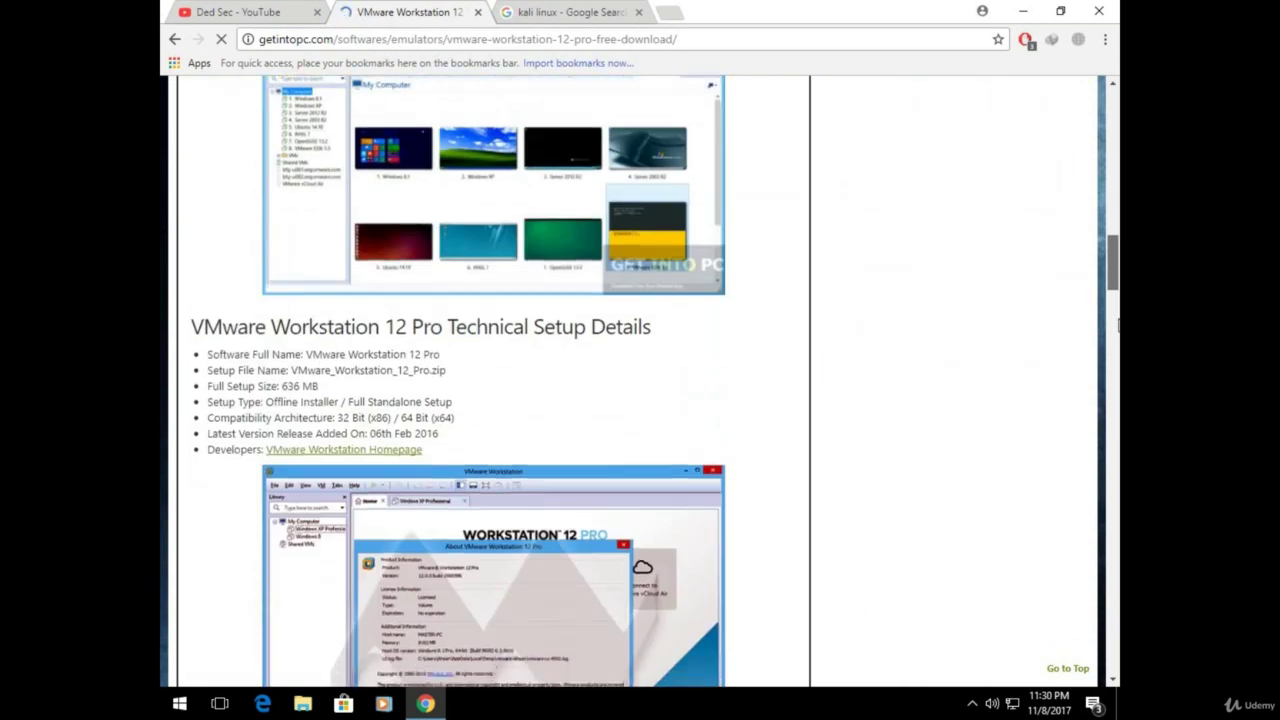
scroll(640, 380, "up", 7)
scroll(640, 380, "down", 20)
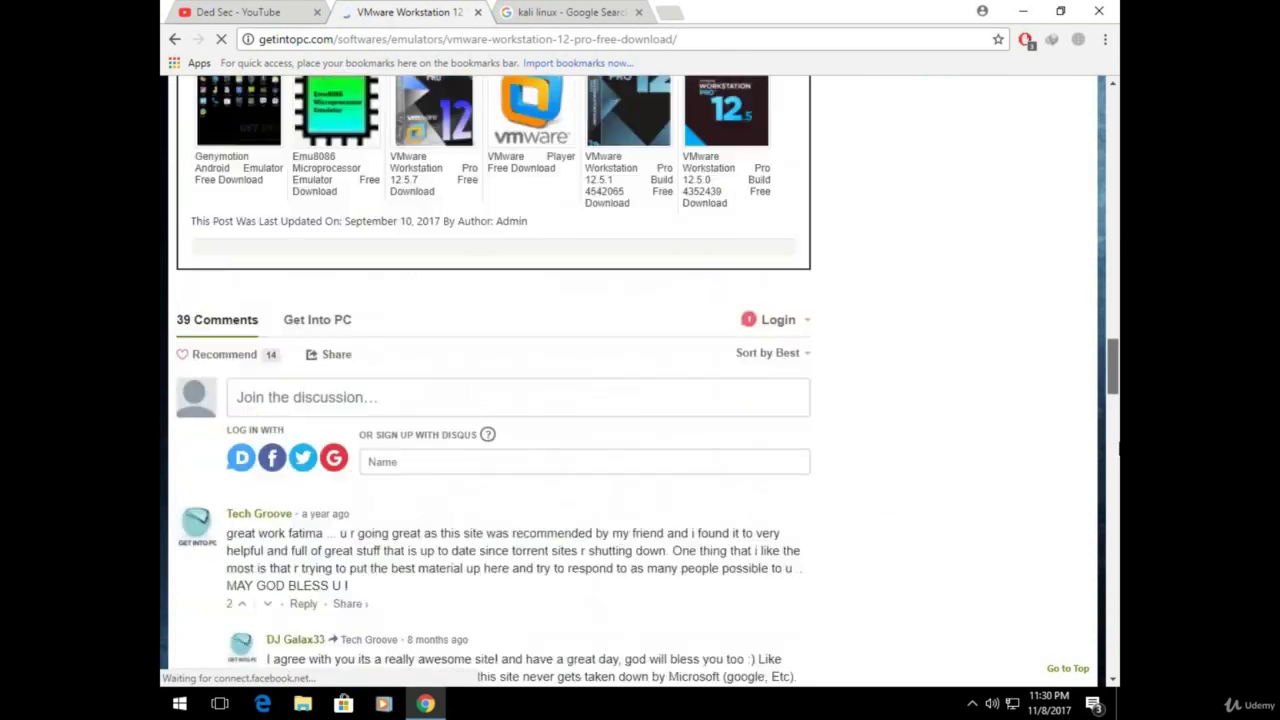
scroll(517, 491, "up", 15)
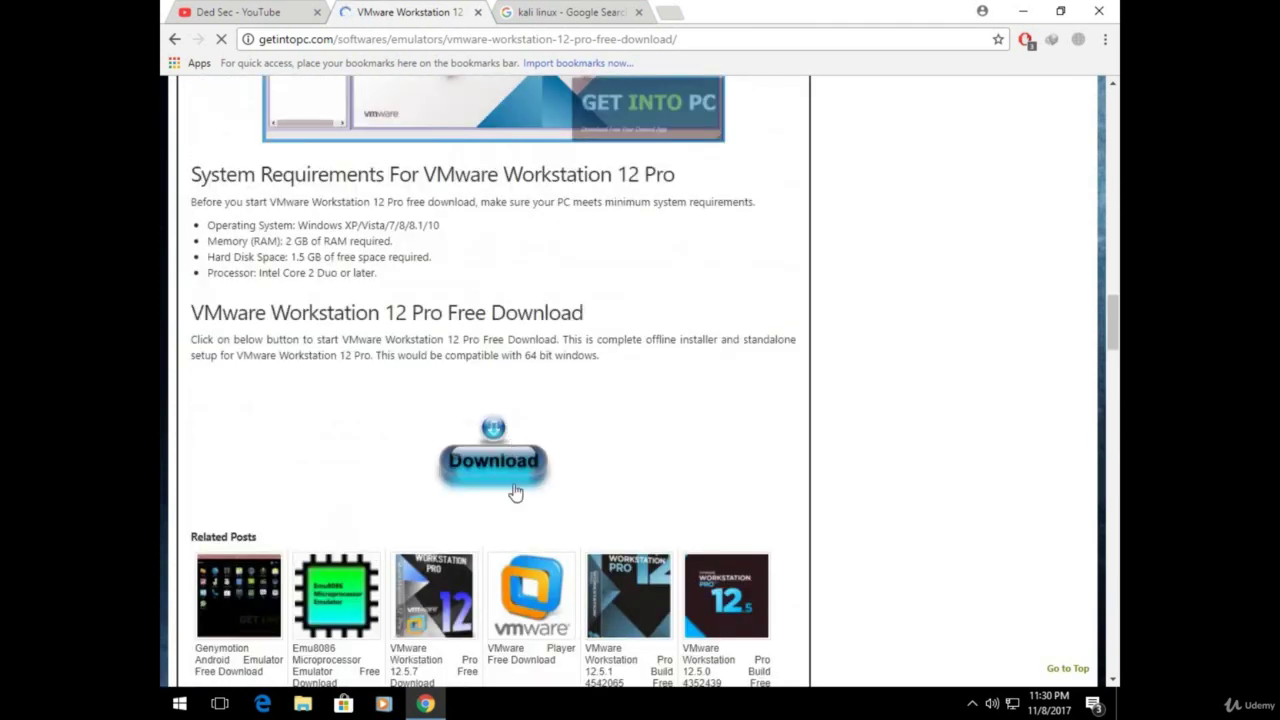
left_click(535, 462)
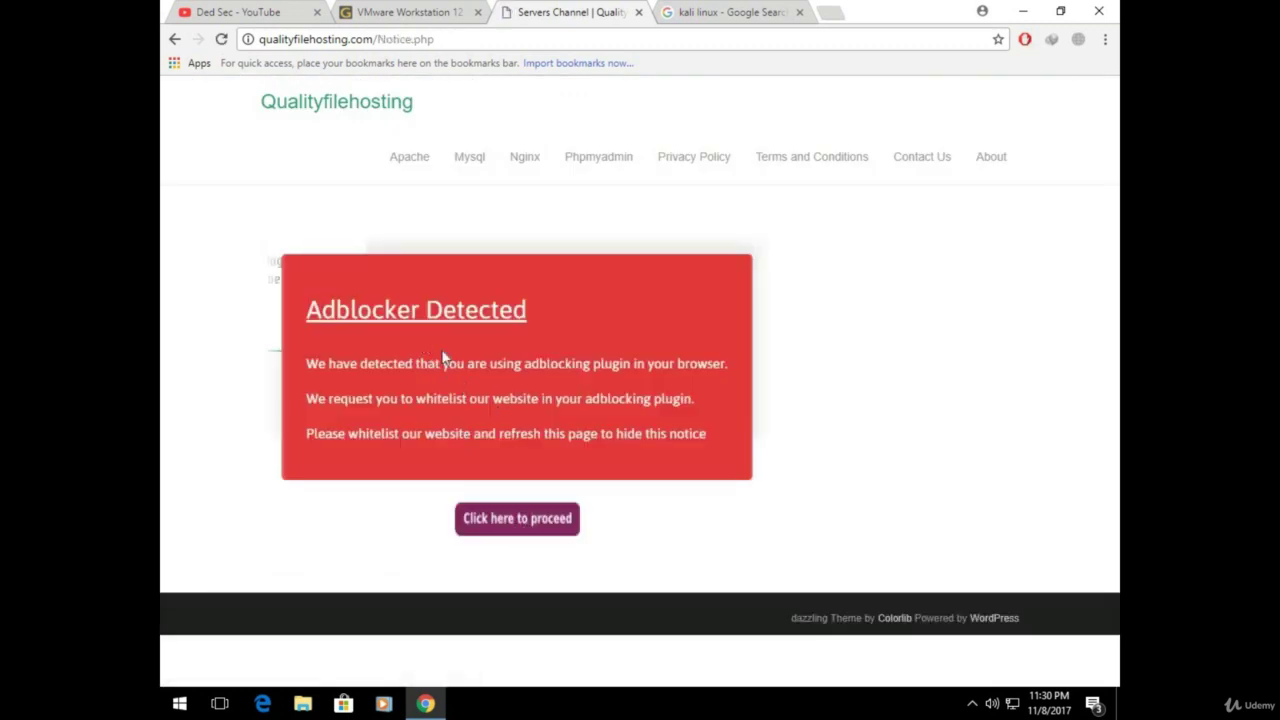
Step: Turn AdBlock off for the Qualityfilehosting page and continue past the adblock notice
left_click(510, 537)
left_click(1024, 39)
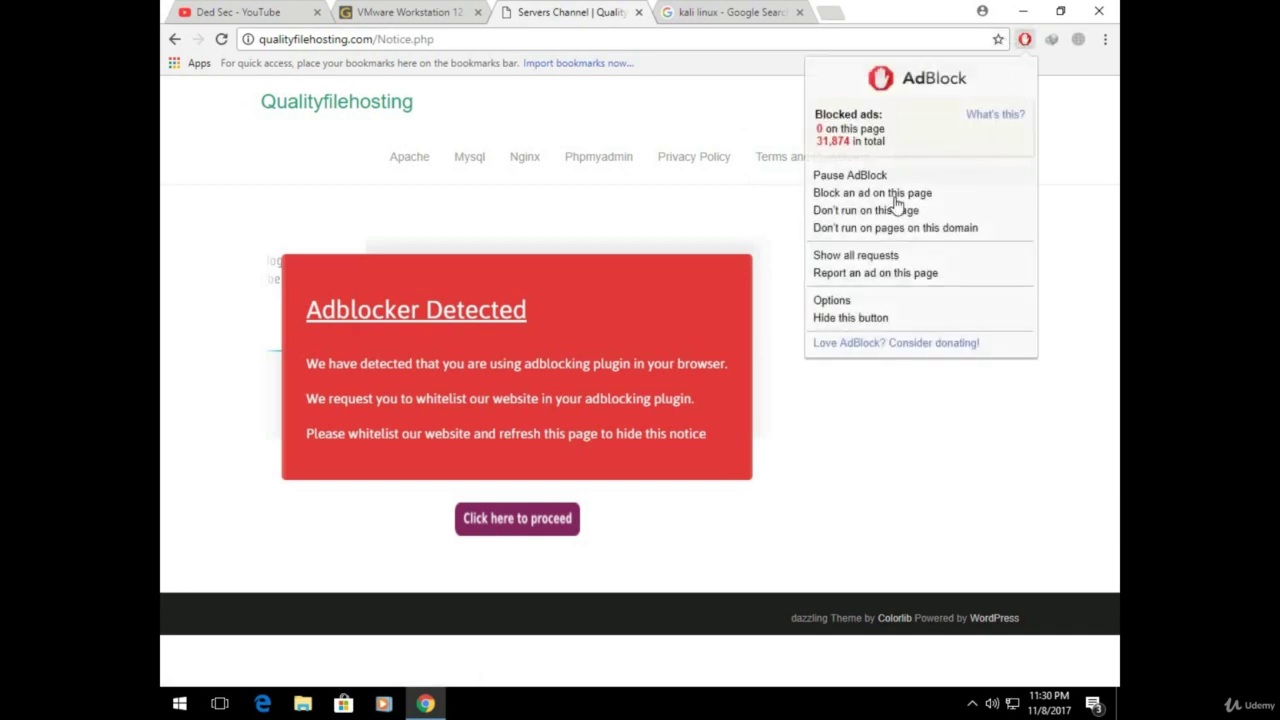
left_click(779, 282)
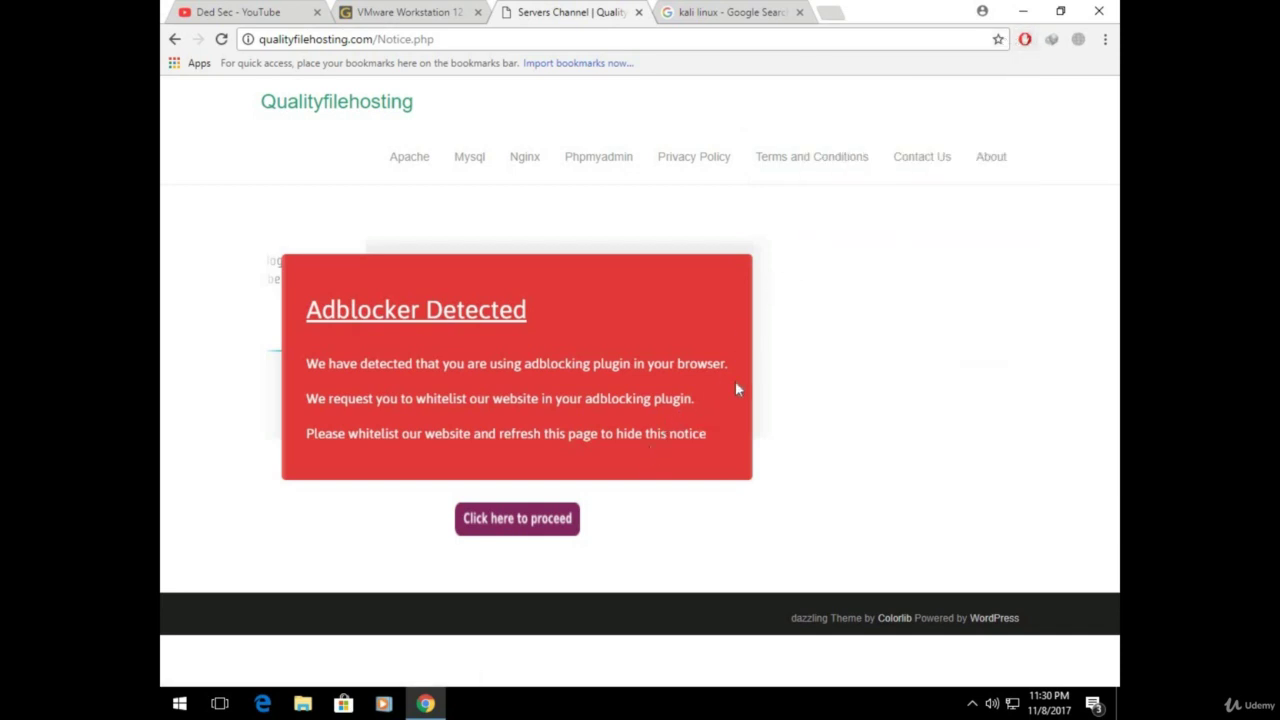
left_click(533, 518)
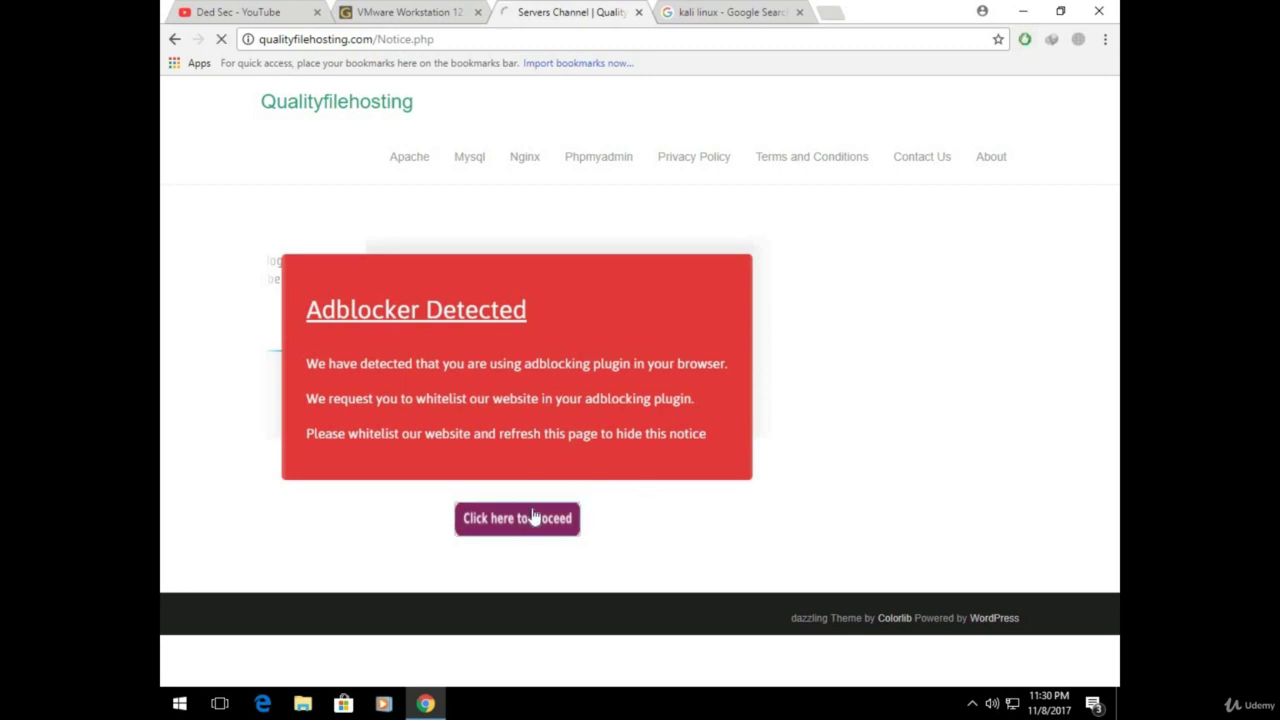
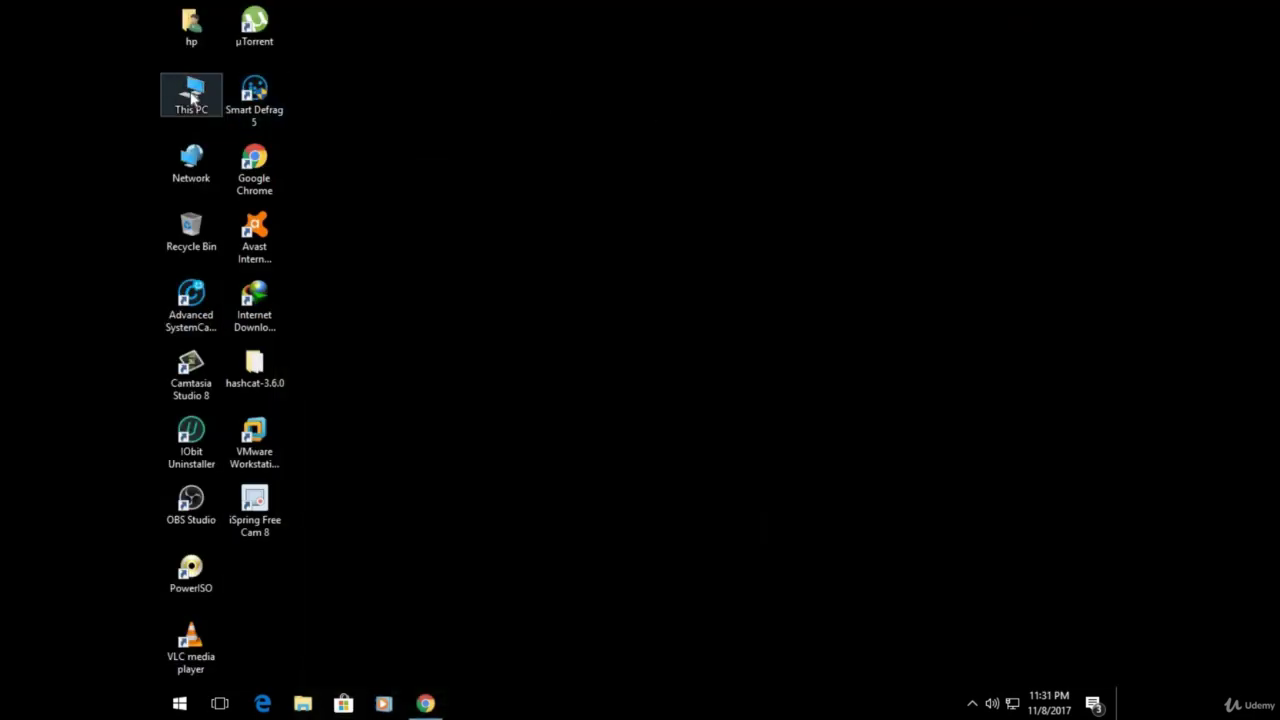
Step: Open This PC's System properties page and maximize it to view Windows 10 Pro, 4 GB RAM
right_click(192, 97)
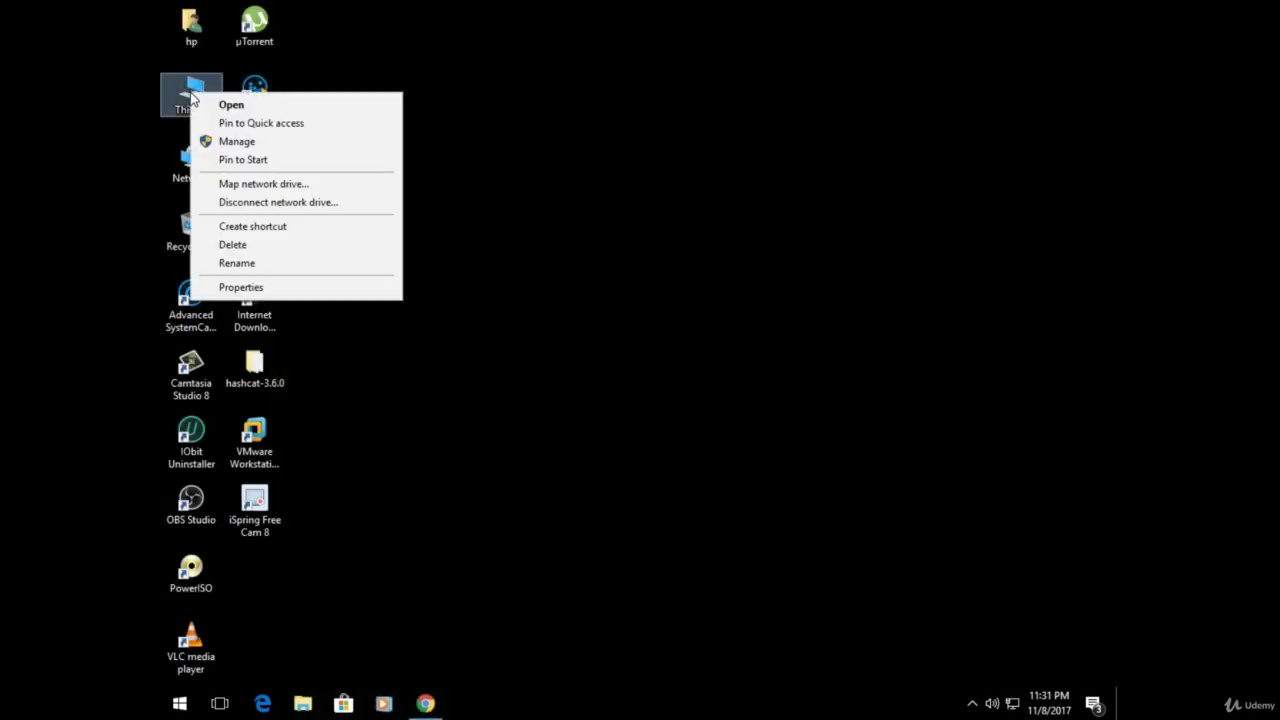
left_click(246, 287)
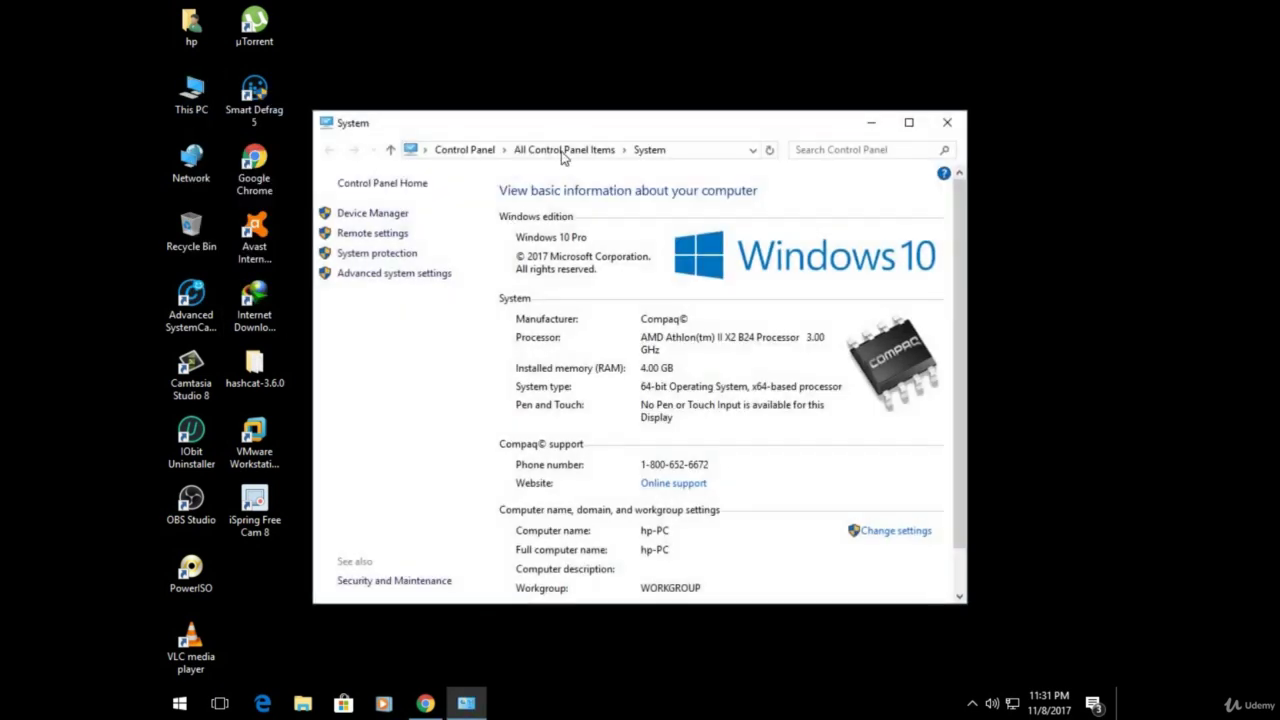
double_click(556, 134)
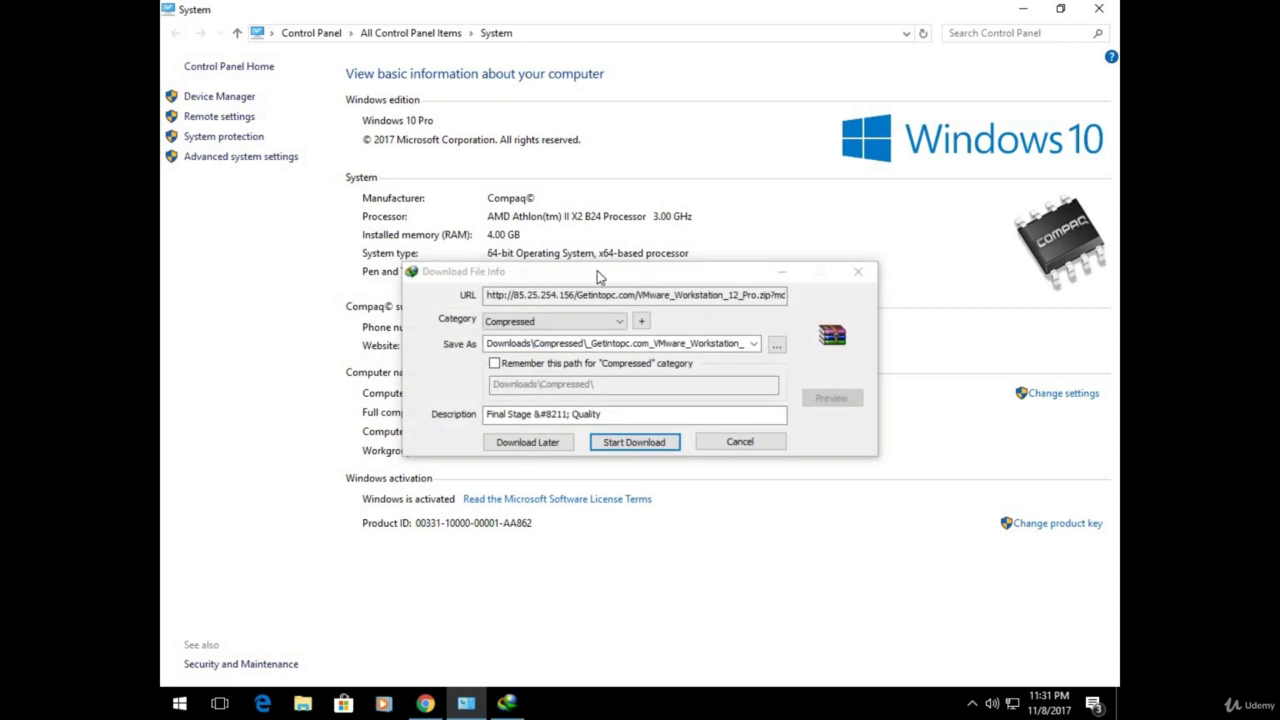
Step: Check the Download File Info save path for VMware_Workstation_12_Pro.zip (635.81 MB)
left_click_drag(567, 278, 520, 245)
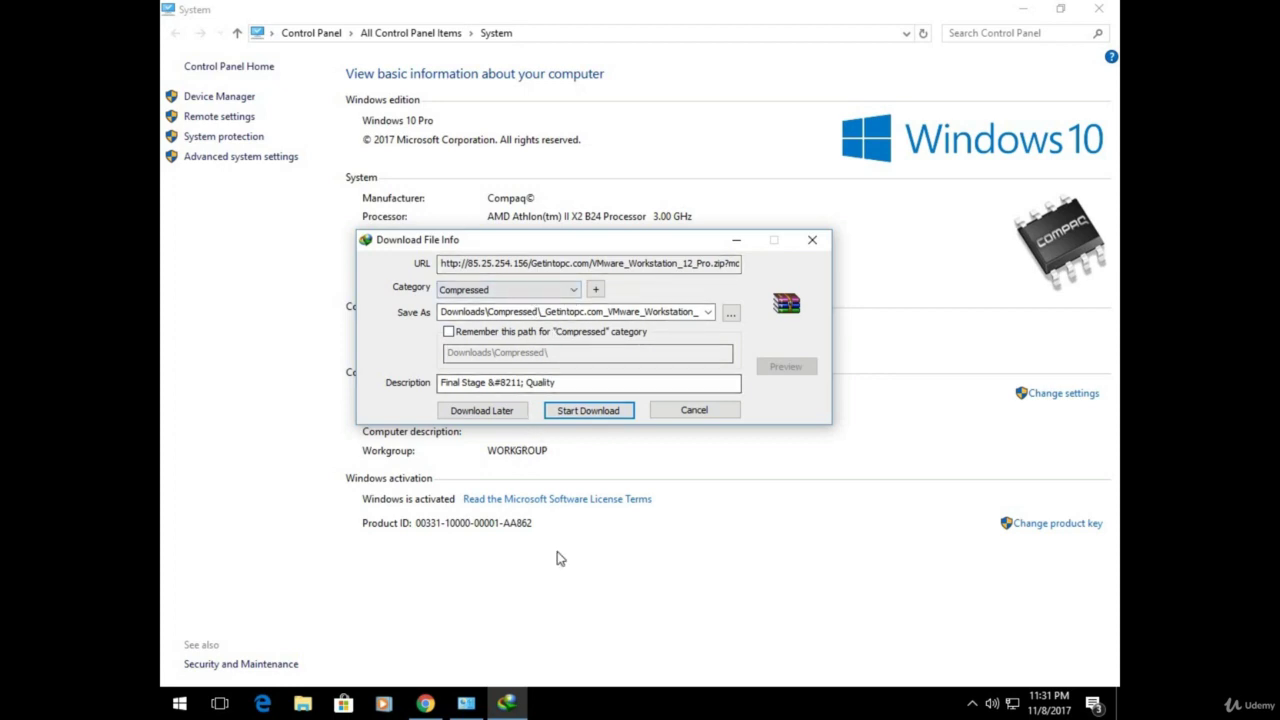
left_click(425, 703)
left_click(507, 703)
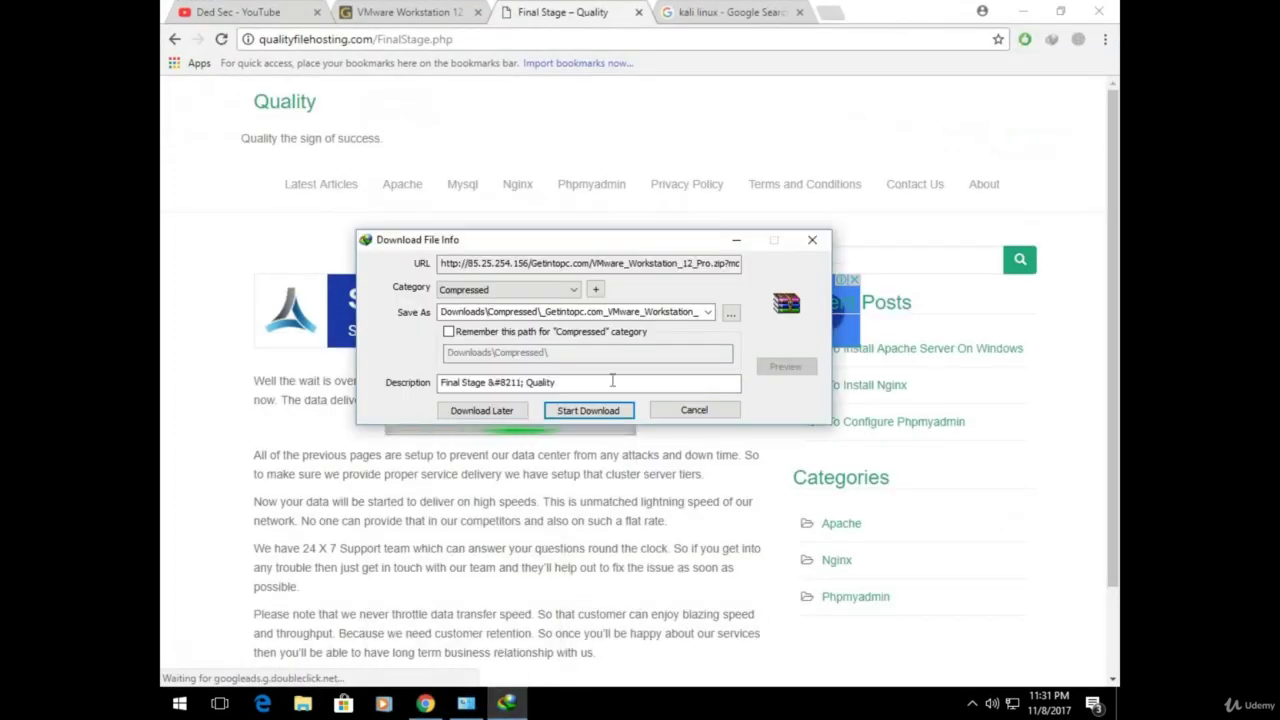
double_click(664, 312)
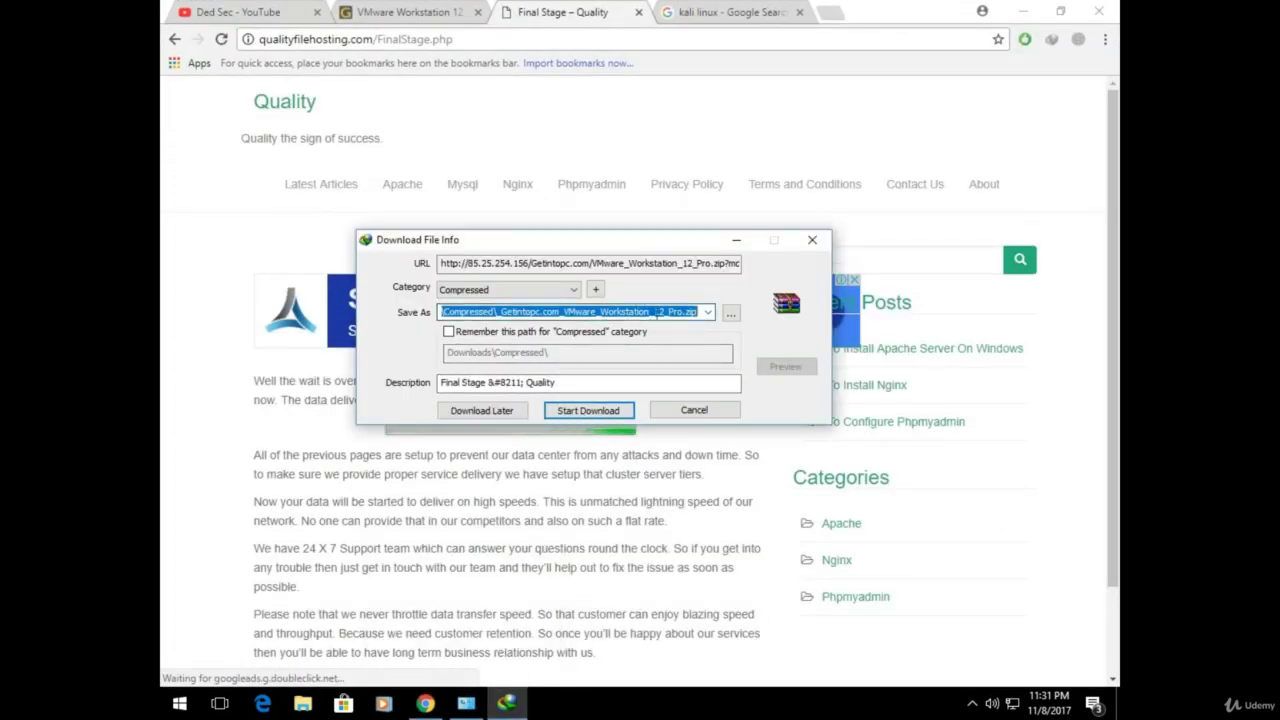
left_click(640, 312)
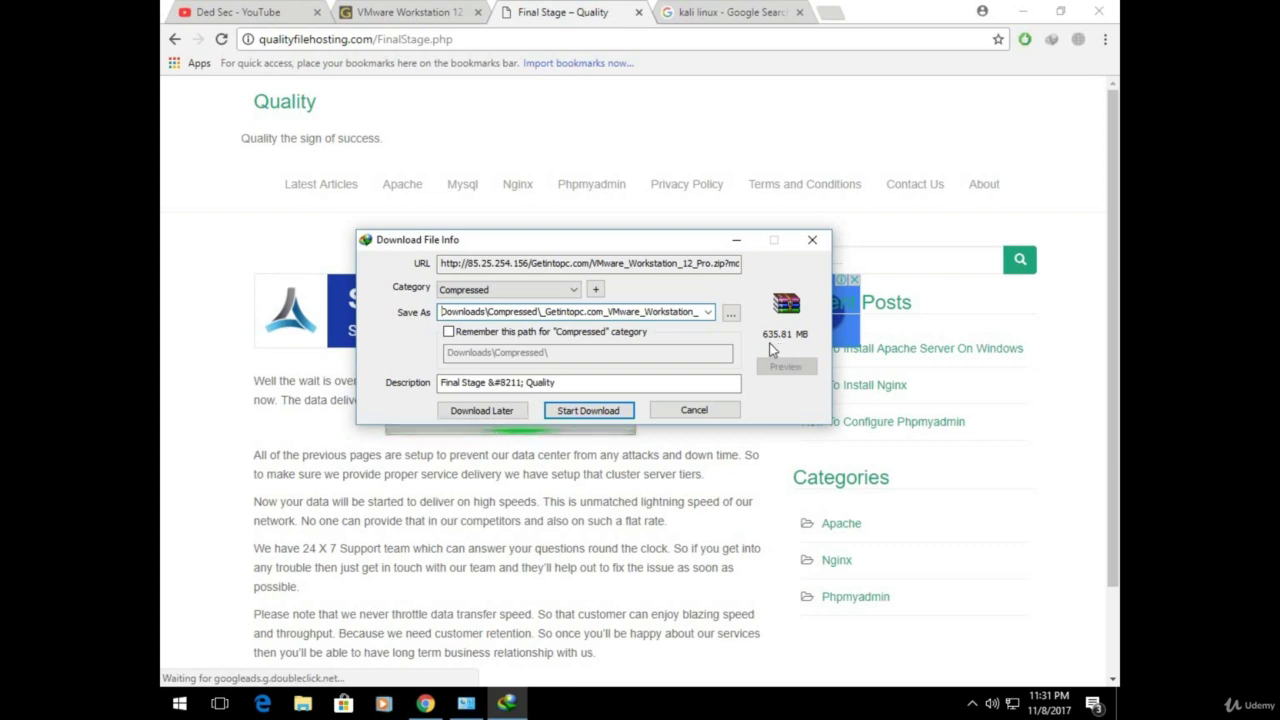
double_click(686, 318)
key("End")
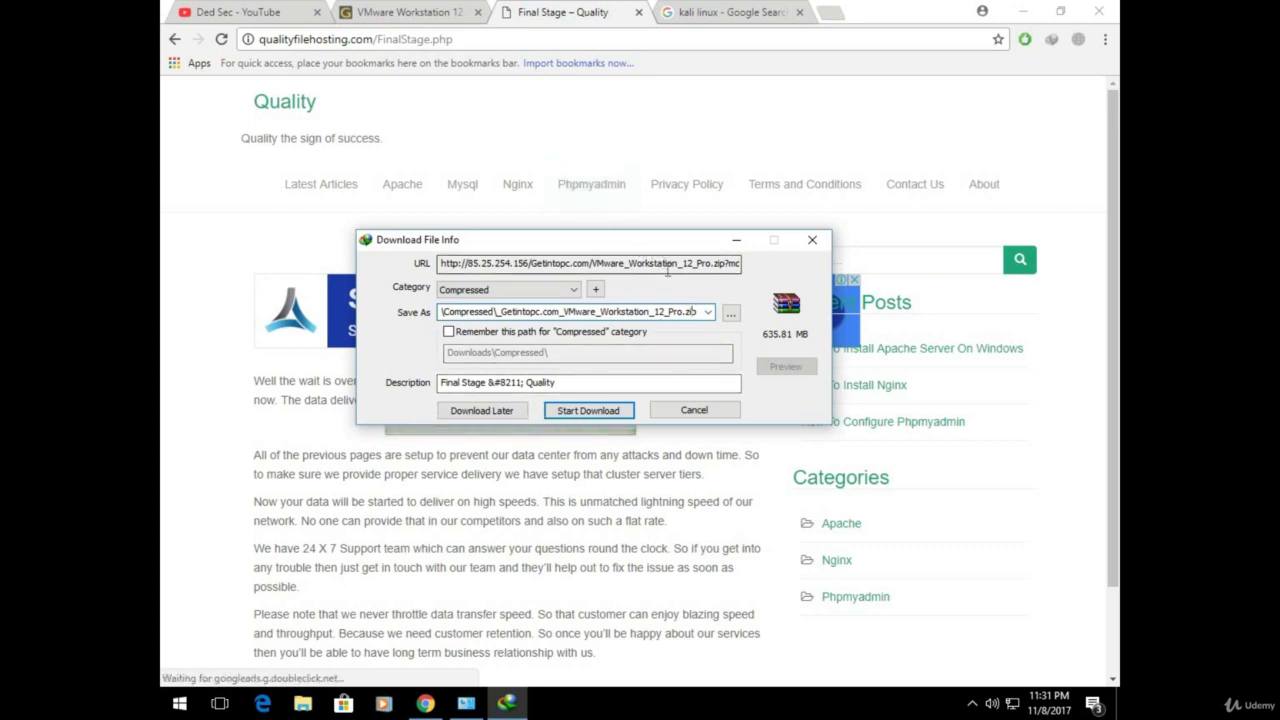
Step: Look over the getintopc VMware Workstation download page, then close that tab
key("ctrl+shift+Tab")
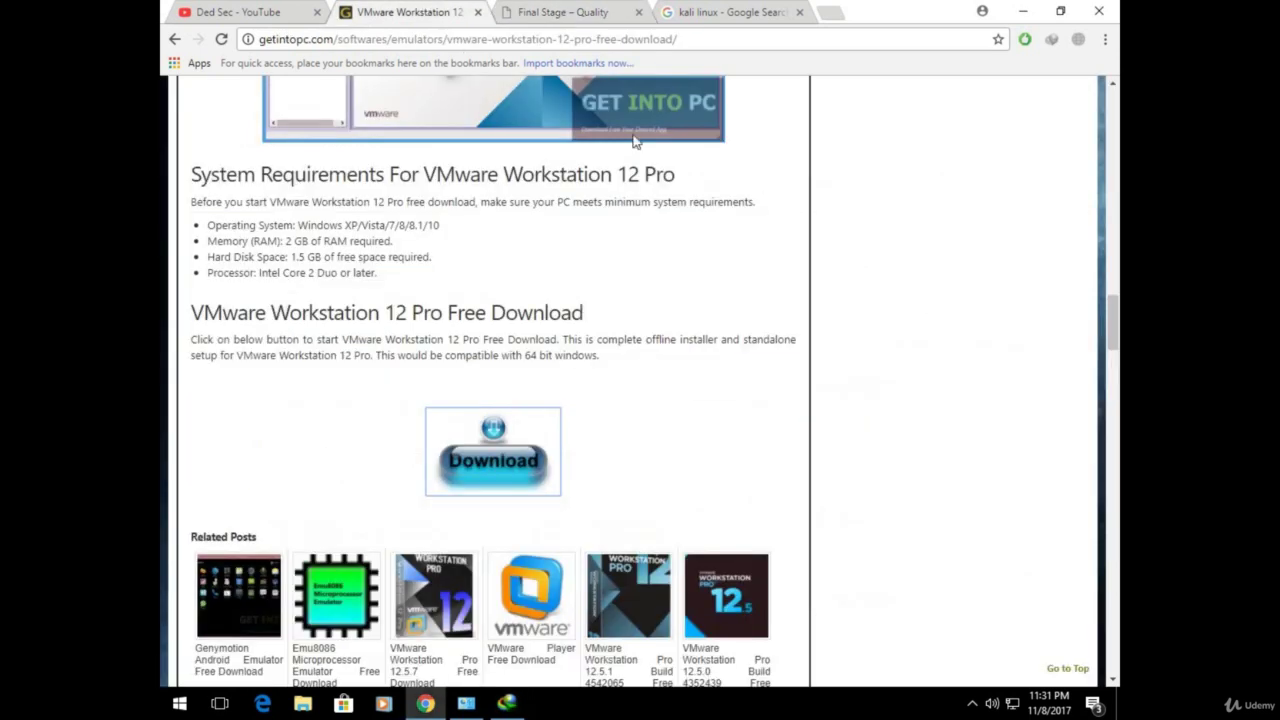
scroll(640, 380, "down", 7)
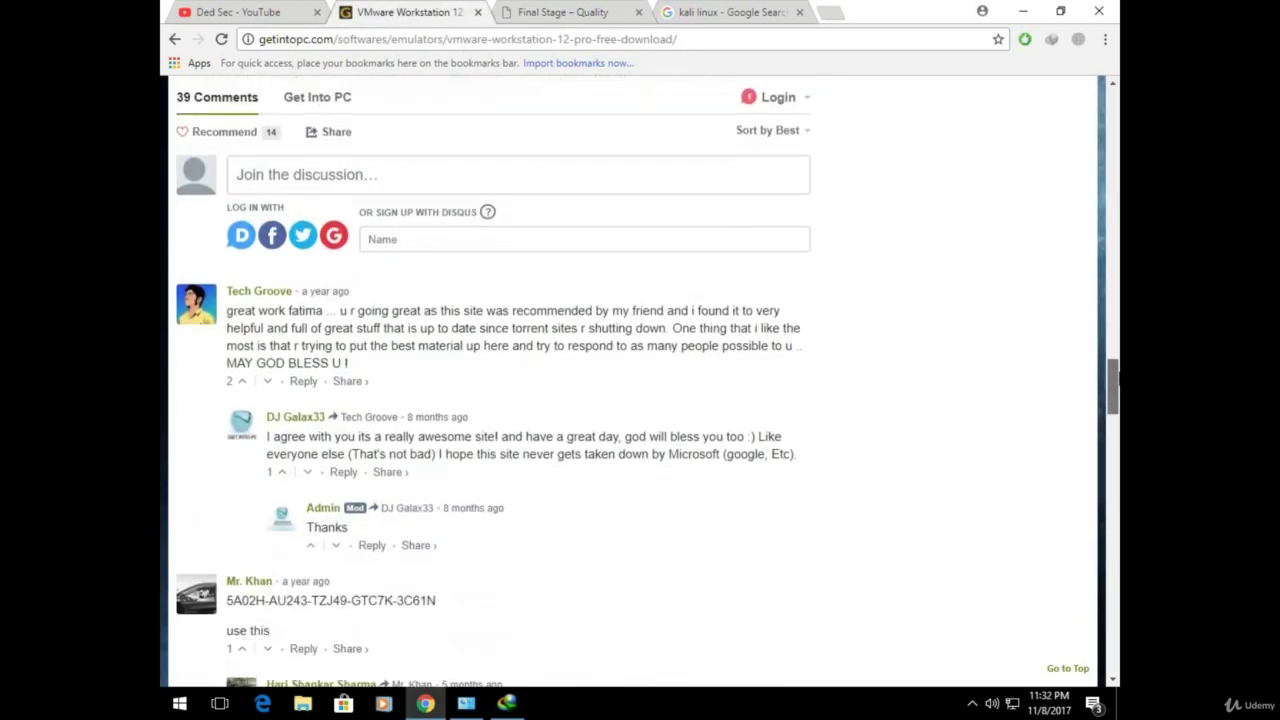
left_click_drag(437, 526, 234, 524)
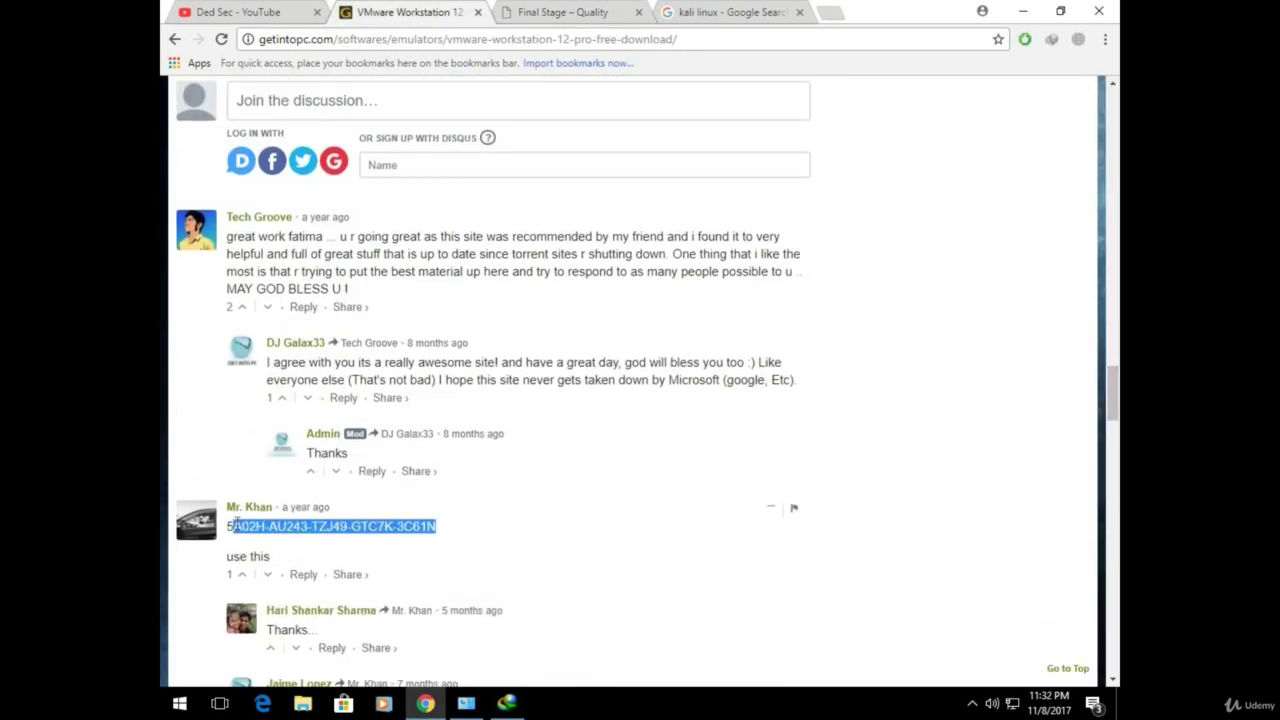
scroll(1118, 388, "up", 12)
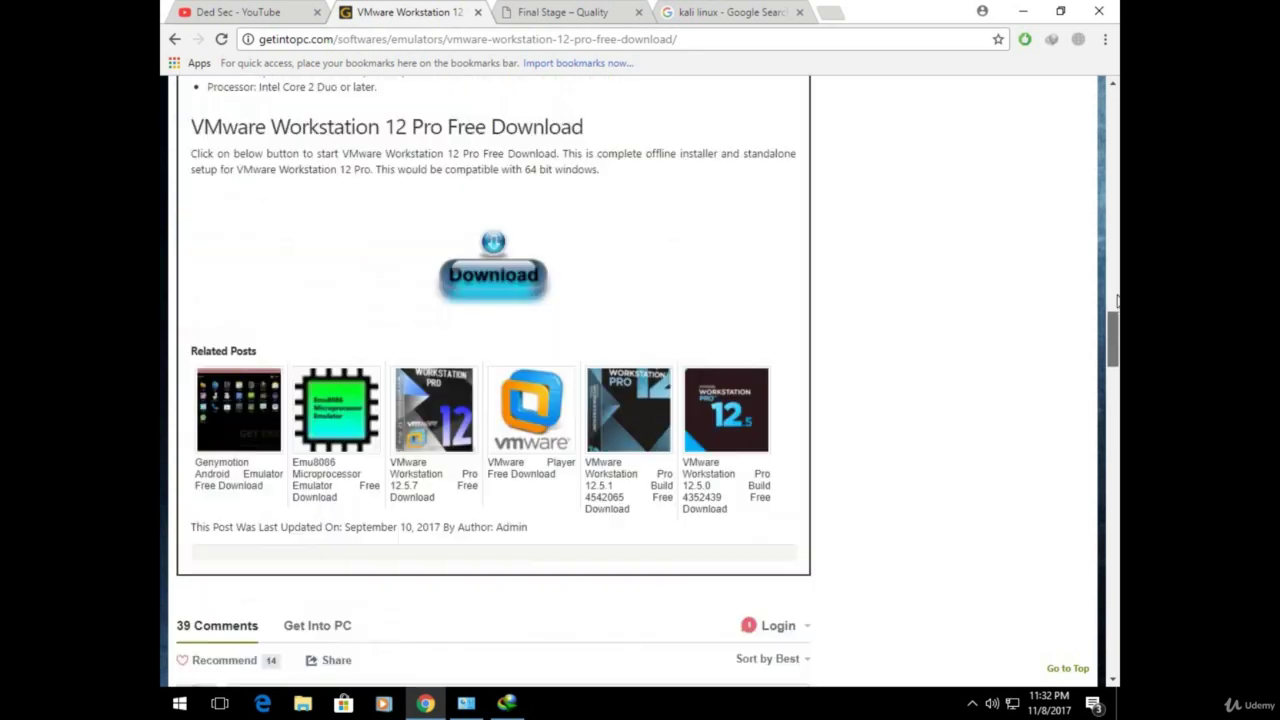
scroll(848, 414, "down", 3)
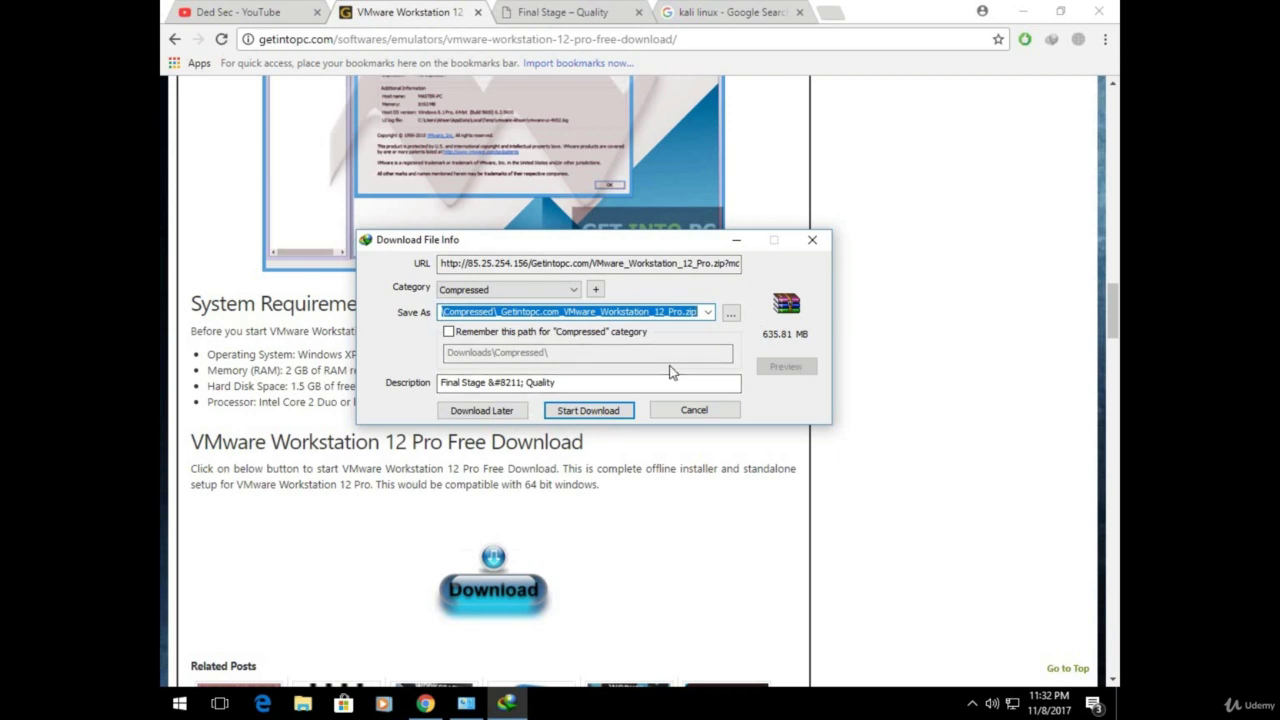
left_click(479, 13)
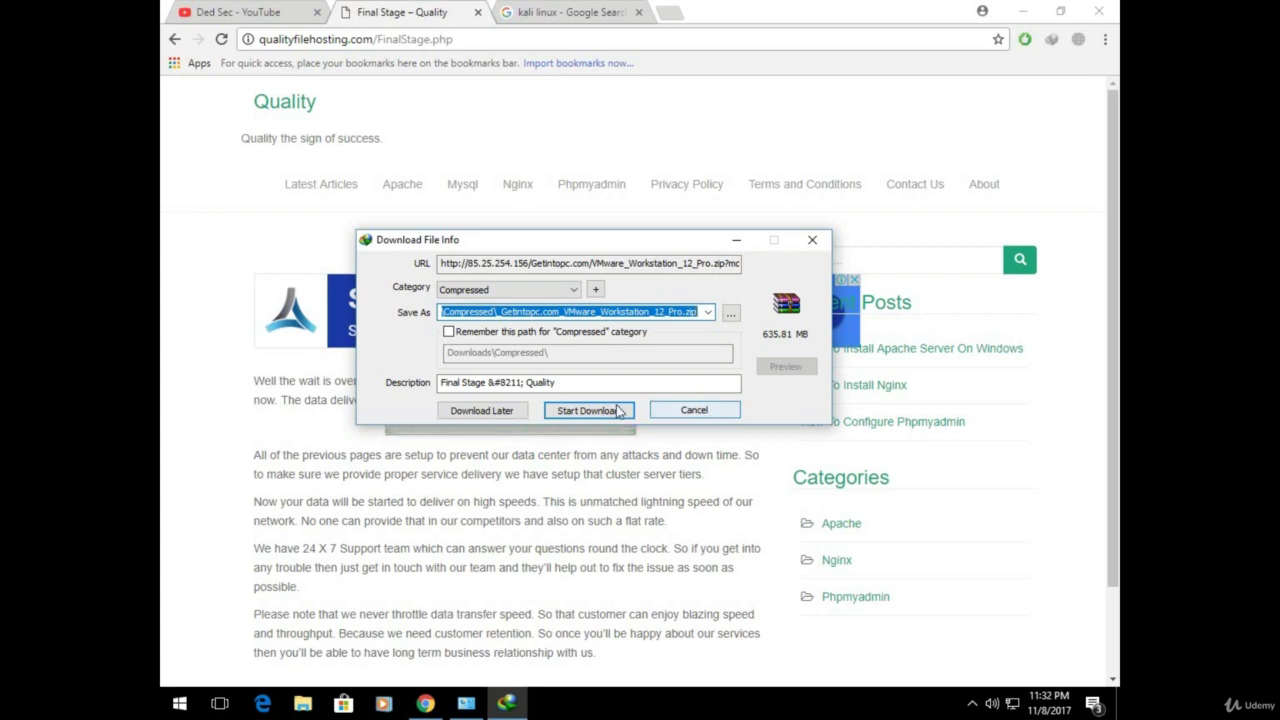
Step: Start the VMware Workstation zip download, pause it, and close the status window
left_click(596, 413)
left_click(688, 452)
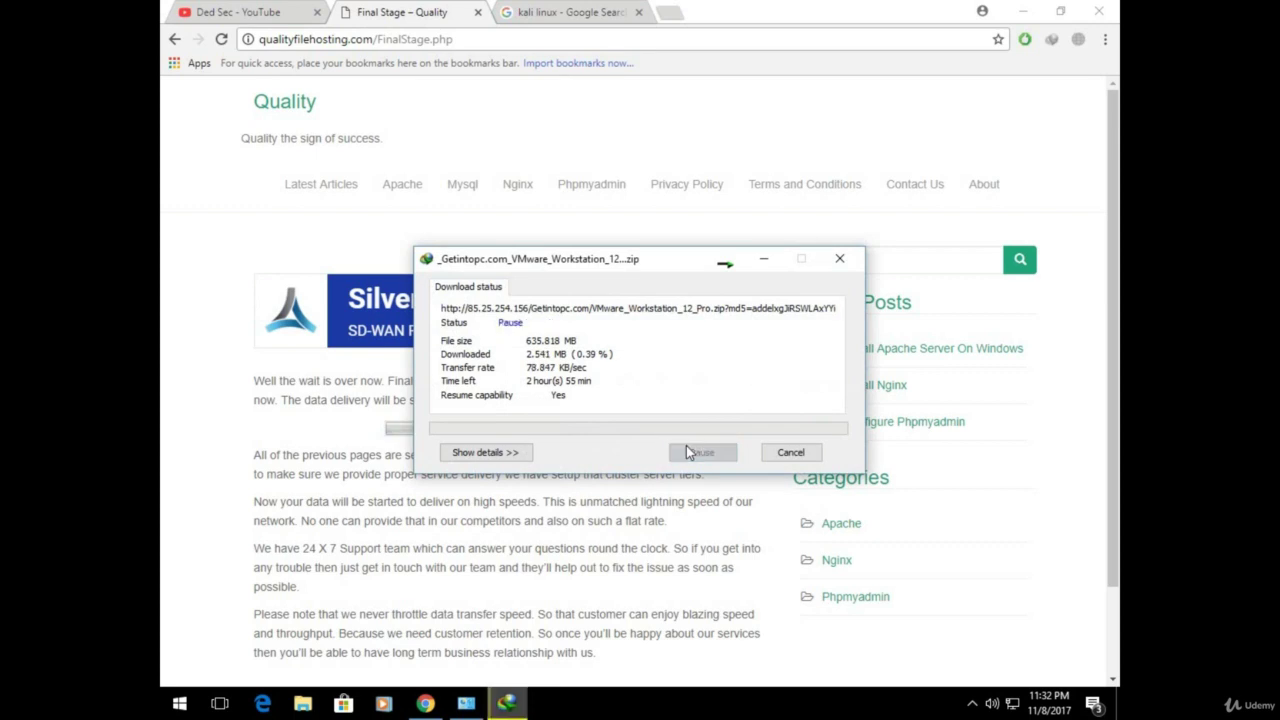
left_click(812, 456)
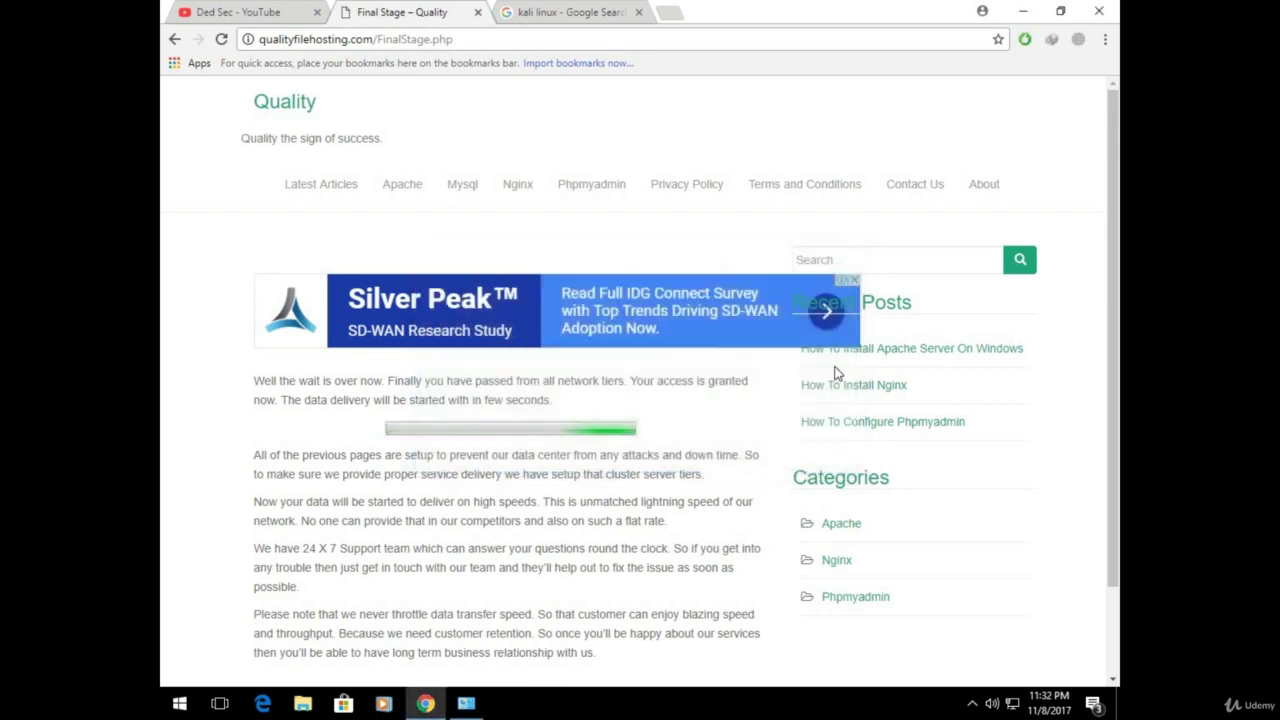
Step: Minimize Chrome and close the System window to reveal the desktop
left_click(1023, 11)
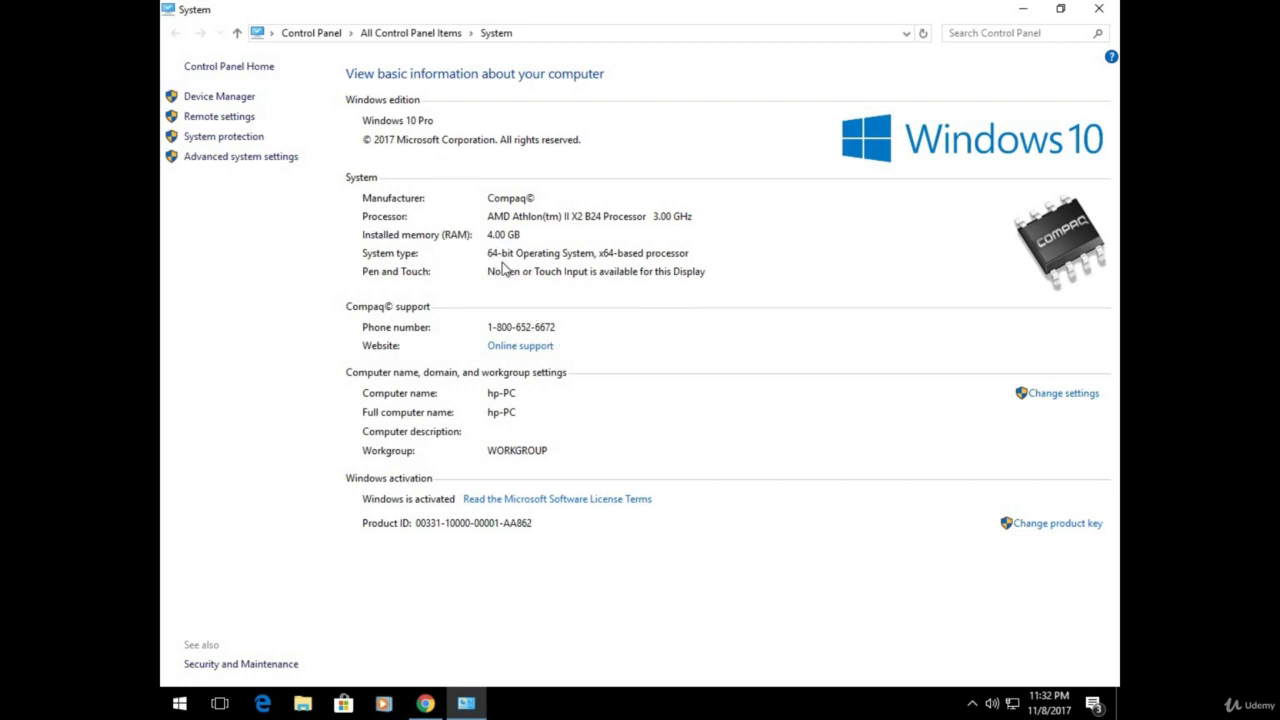
left_click(425, 703)
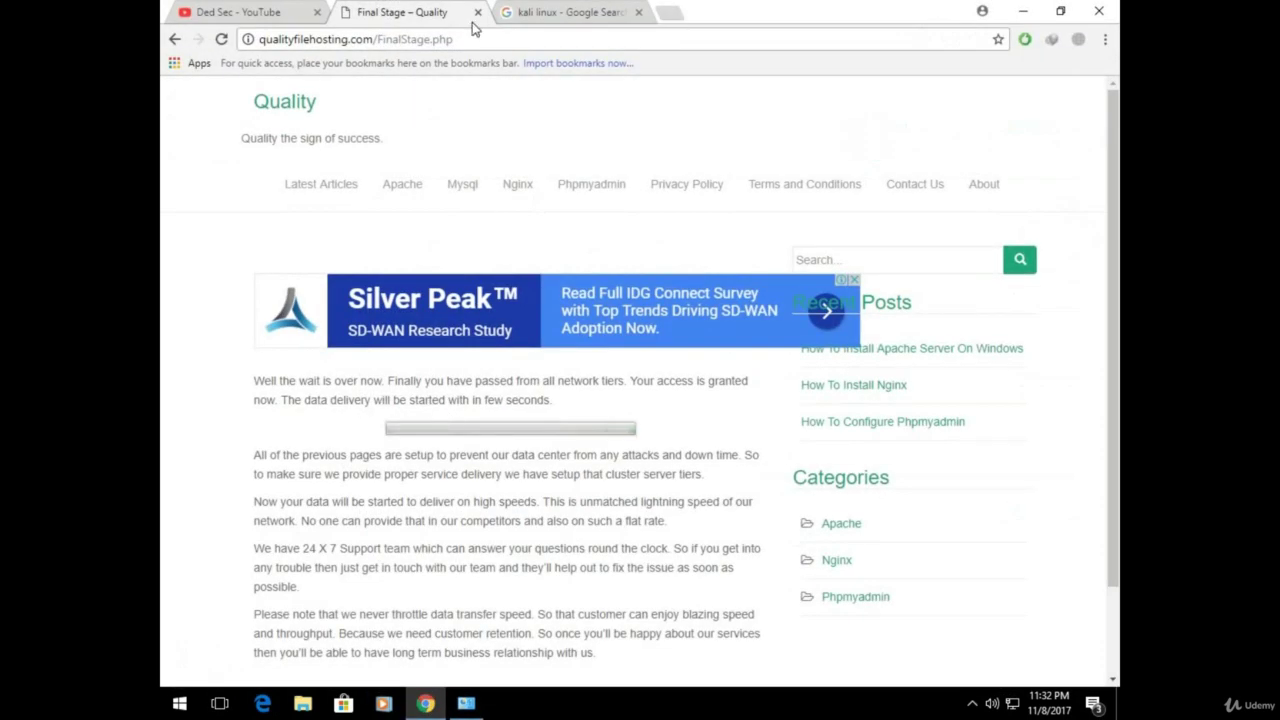
left_click(290, 10)
left_click(478, 8)
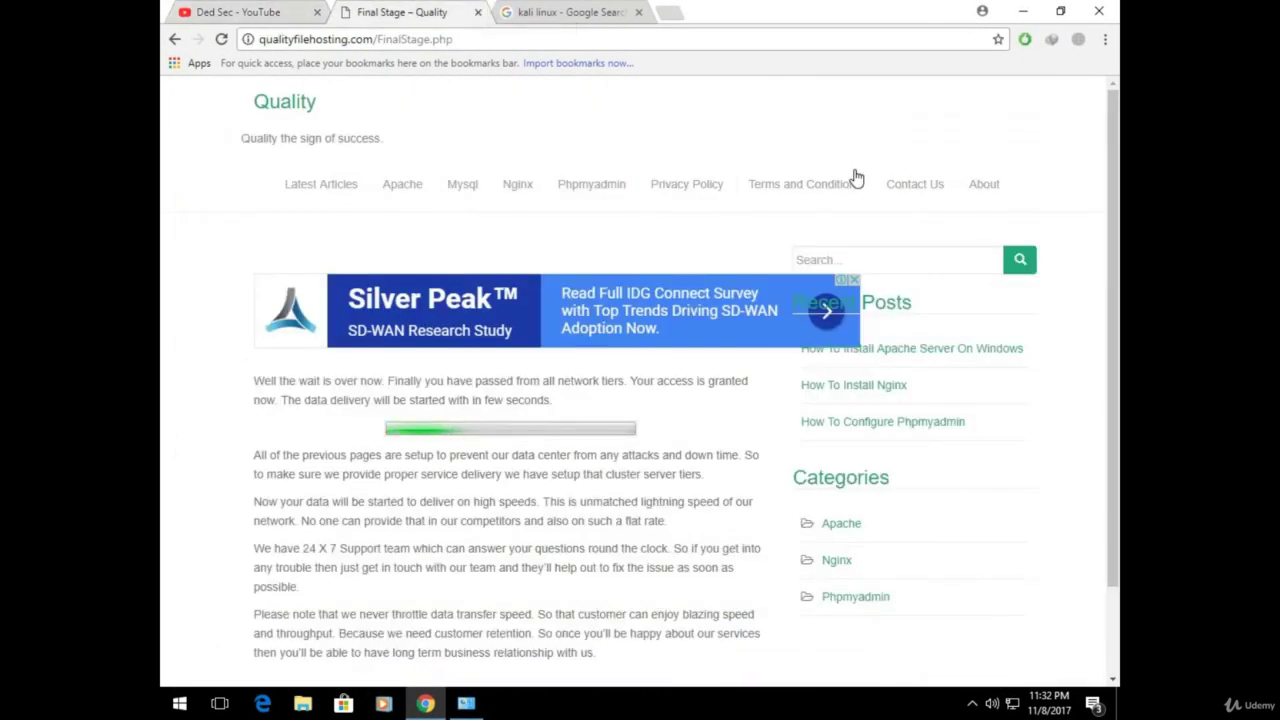
left_click(1023, 11)
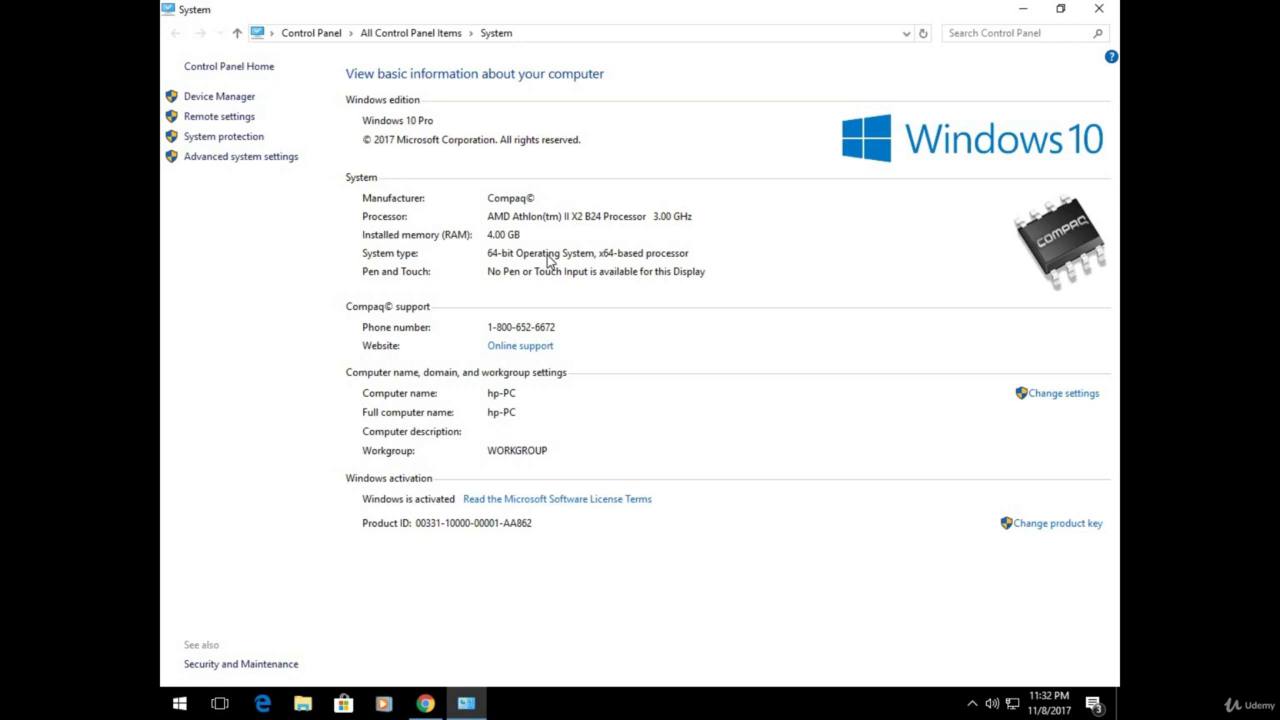
left_click(1100, 9)
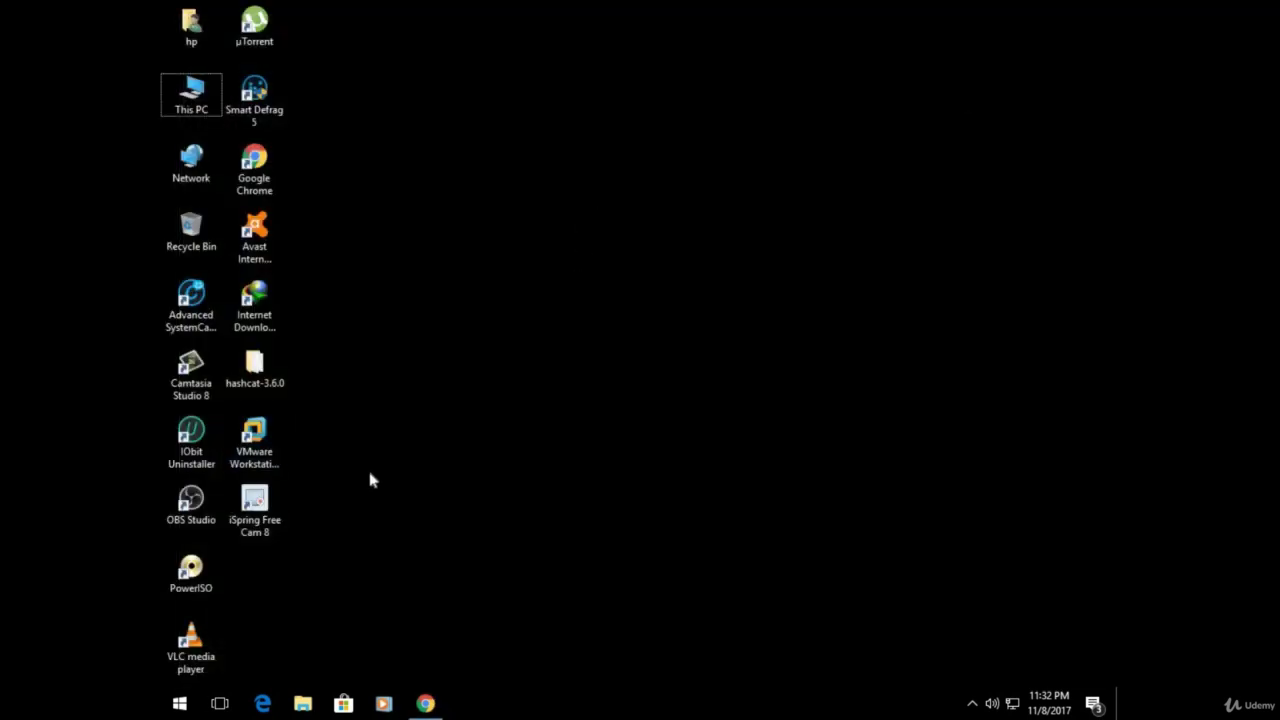
left_click(262, 447)
Step: Launch VMware Workstation Pro from its desktop shortcut's context menu
left_click_drag(348, 410, 233, 482)
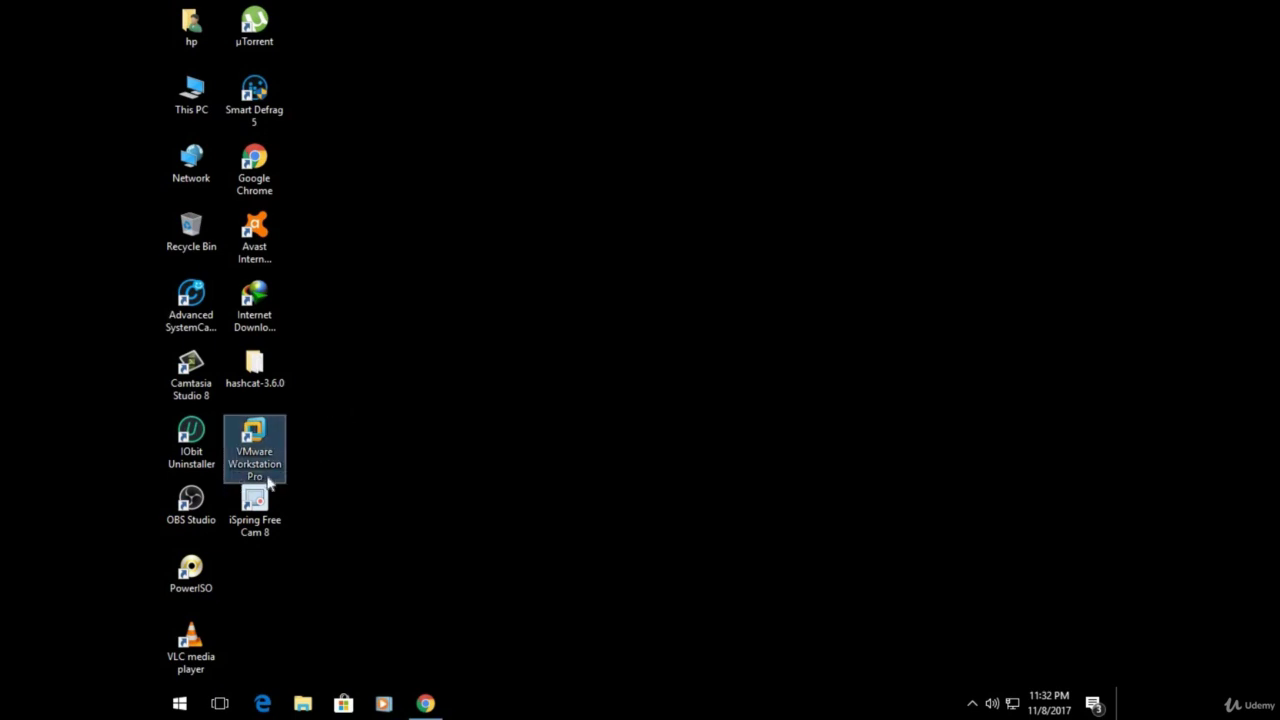
right_click(277, 472)
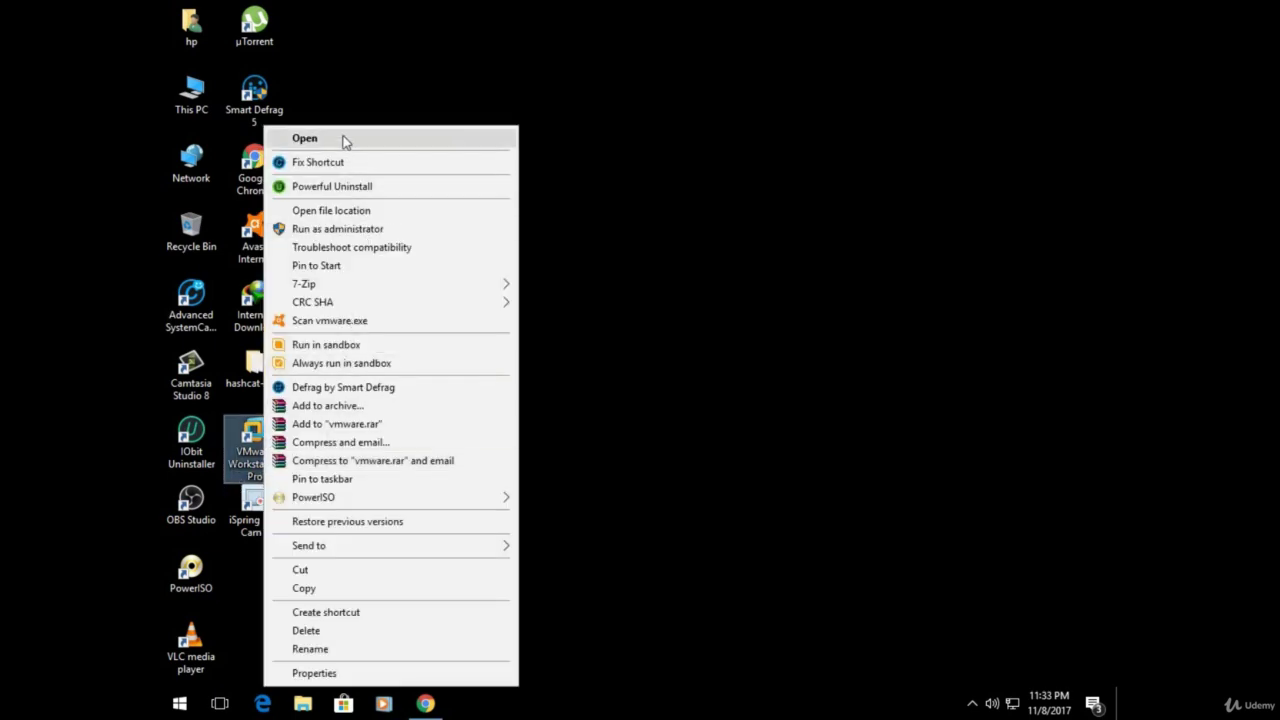
left_click(342, 139)
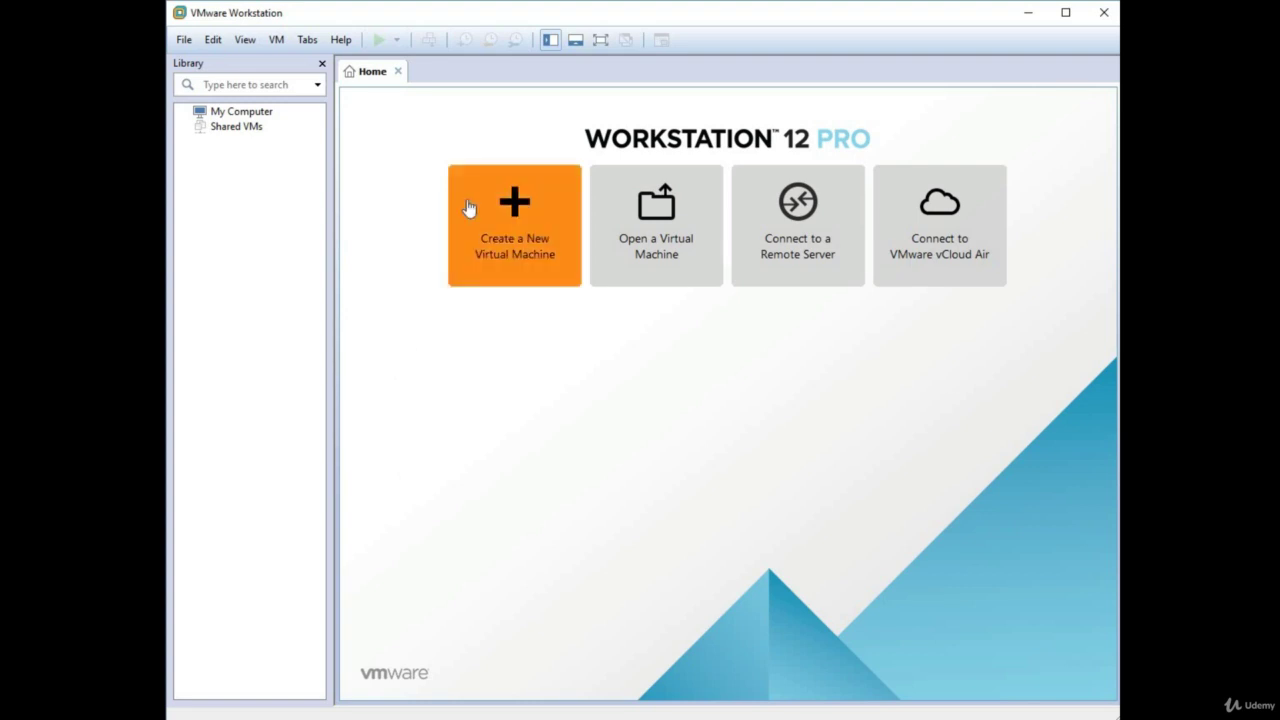
Step: Confirm in Help > About that Workstation 12.0.0 is Licensed with no expiration
left_click(340, 40)
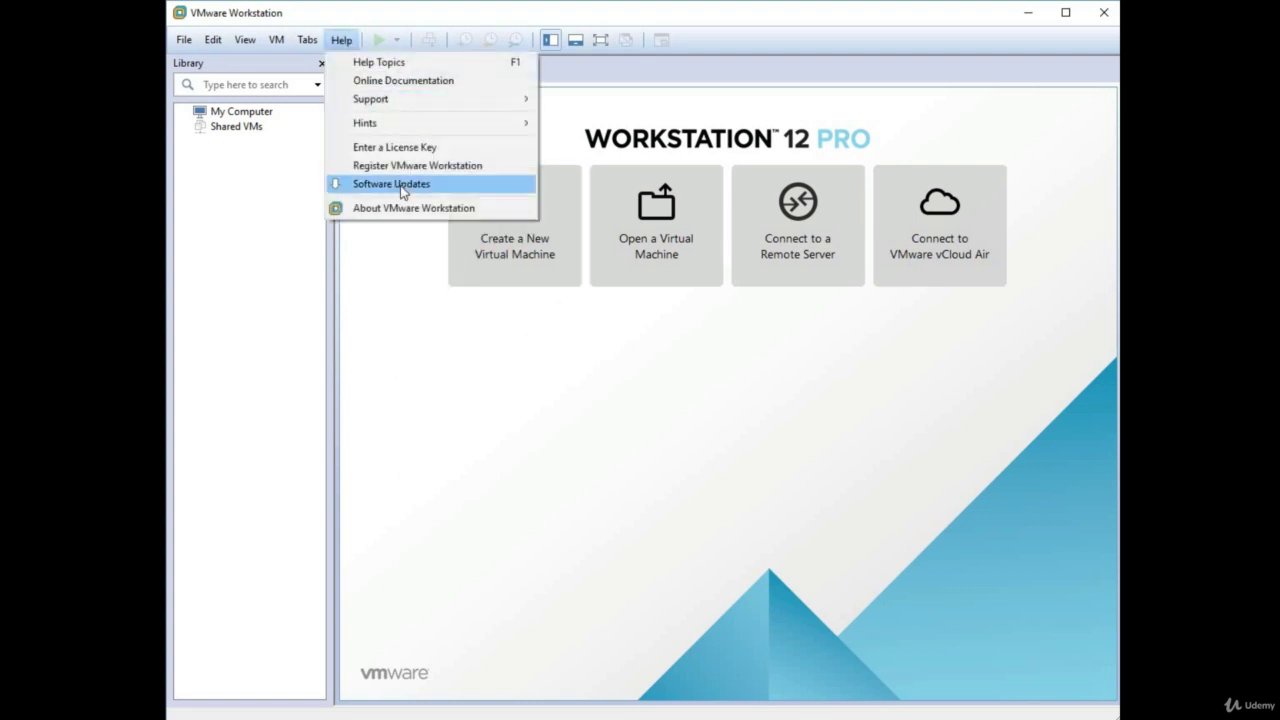
left_click(415, 207)
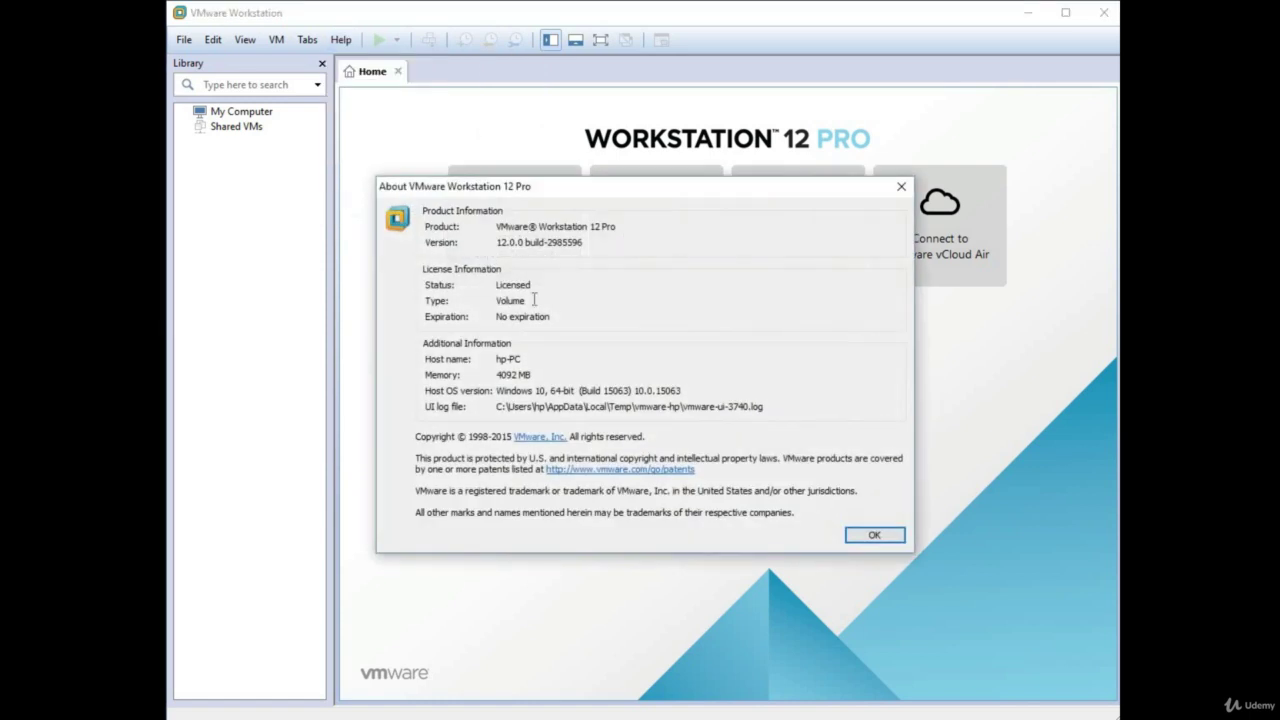
left_click_drag(562, 284, 465, 285)
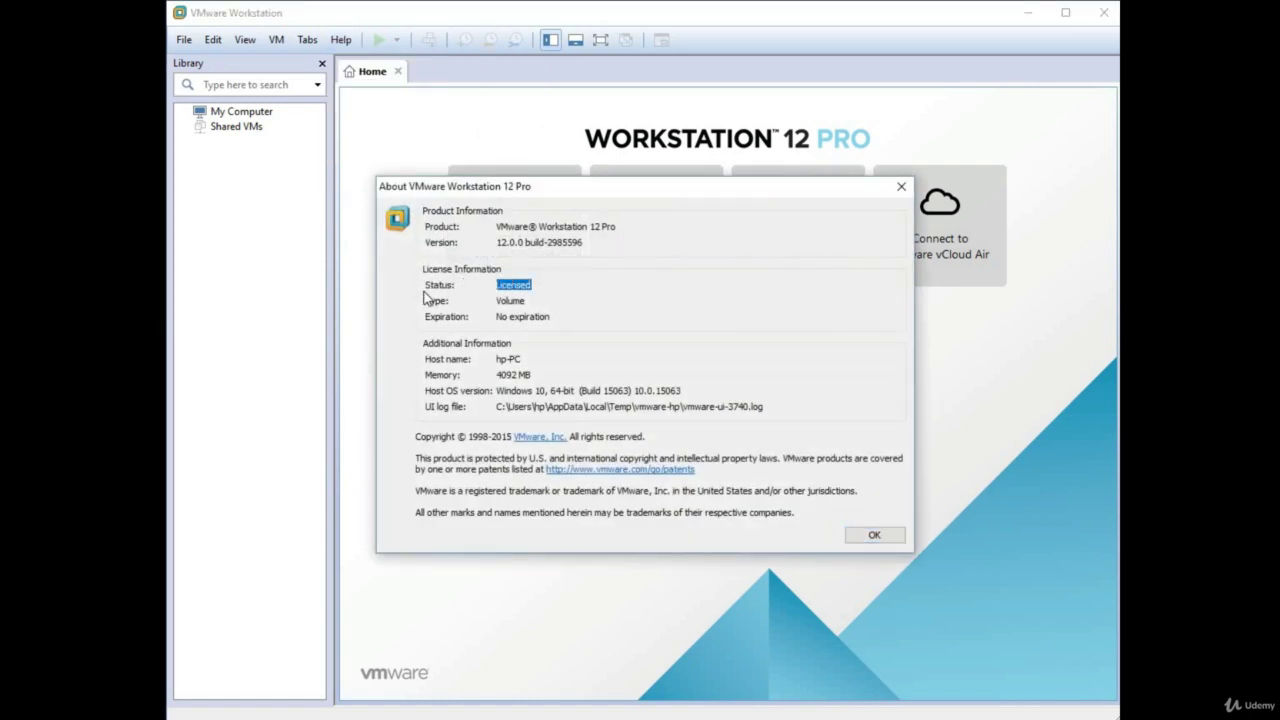
left_click(521, 285)
left_click(901, 186)
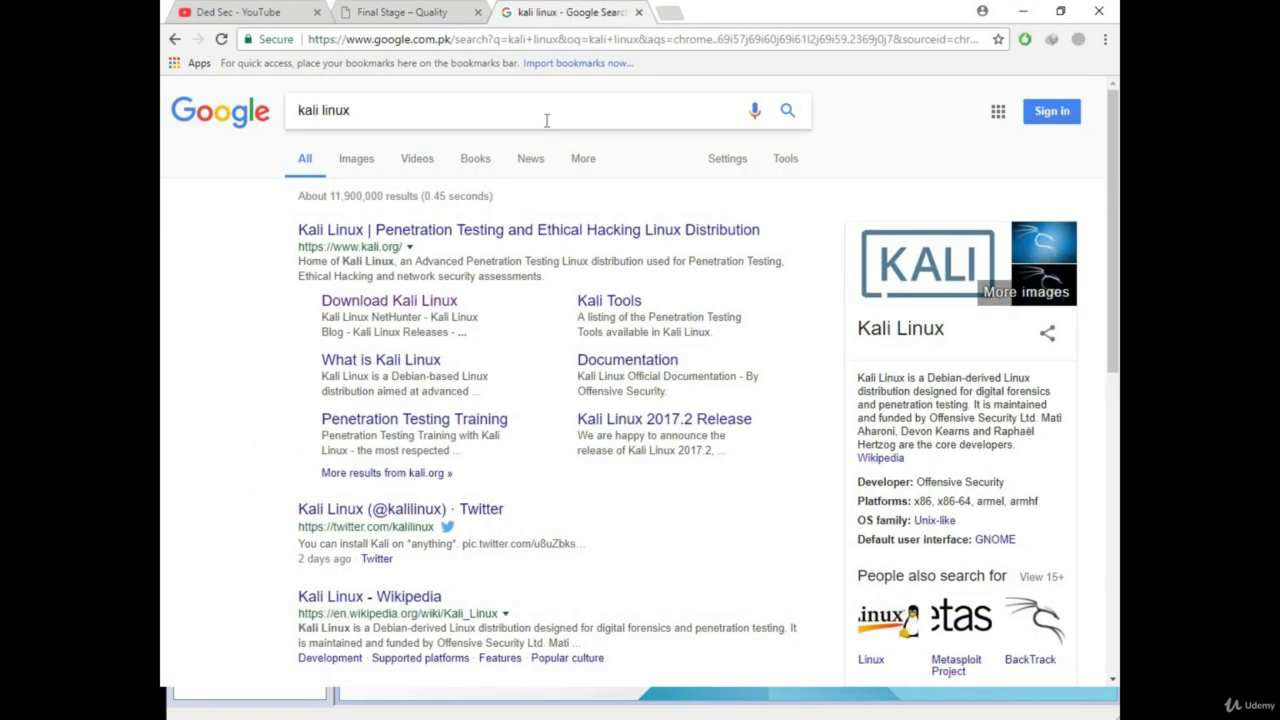
Step: Search Google for 'virtual box' and open the 'Downloads – Oracle VM VirtualBox' result
triple_click(546, 120)
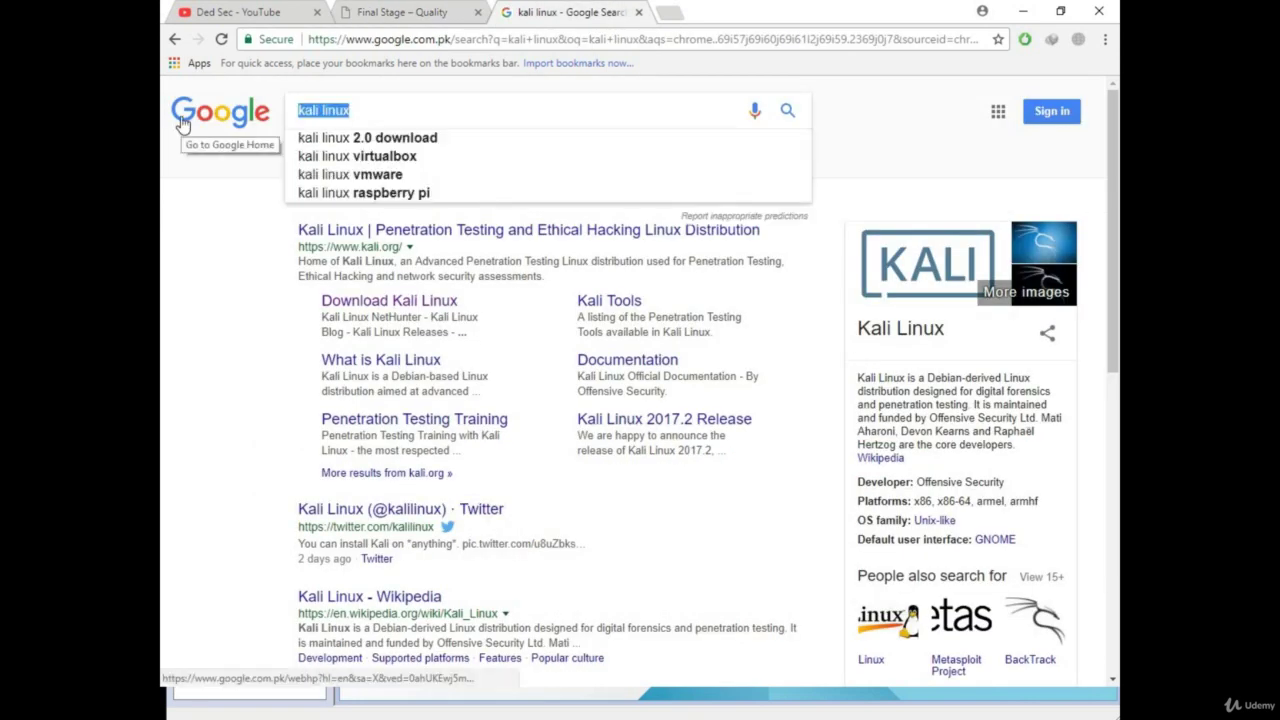
type("vi")
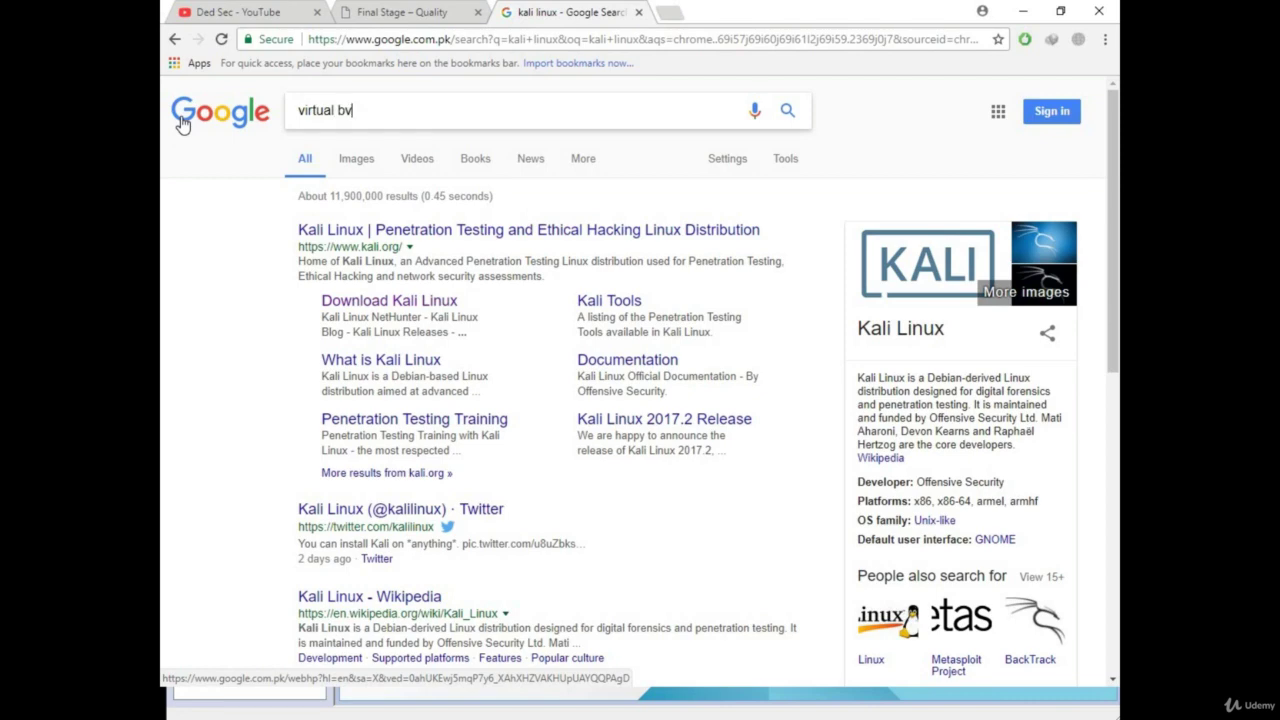
type("rtual box")
key("Return")
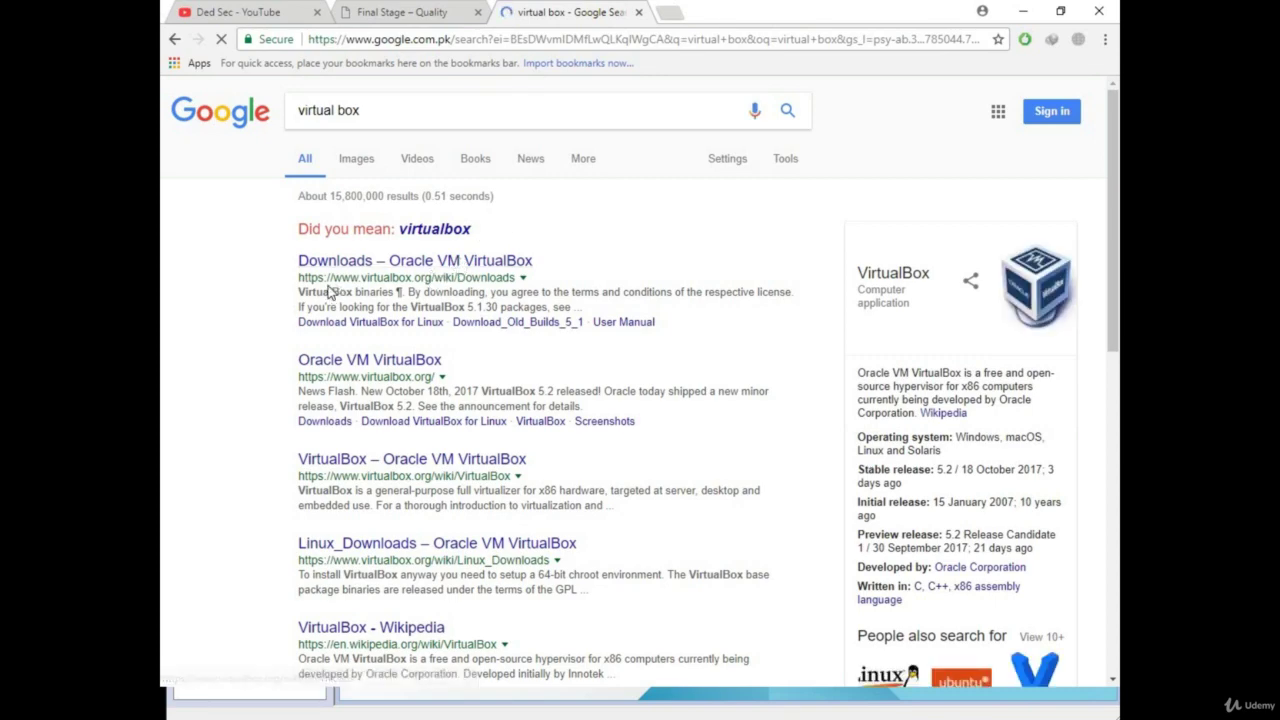
left_click_drag(391, 277, 430, 279)
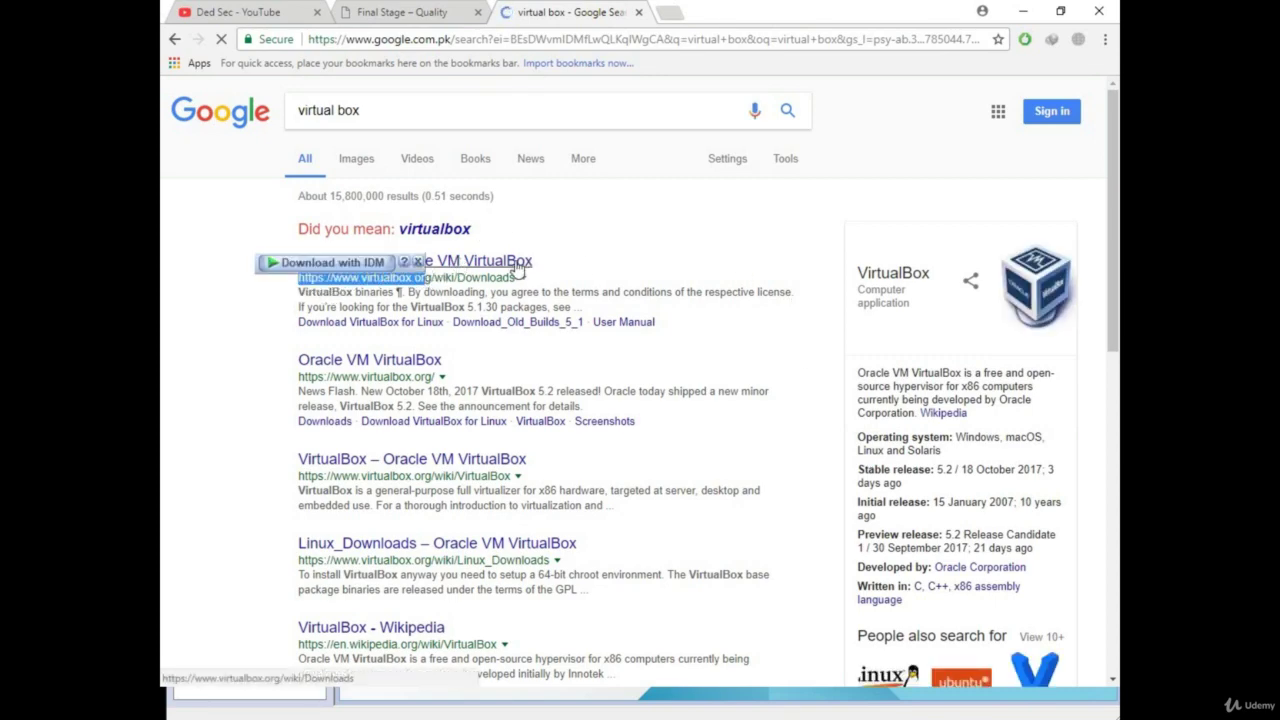
left_click_drag(435, 114, 294, 114)
left_click(163, 218)
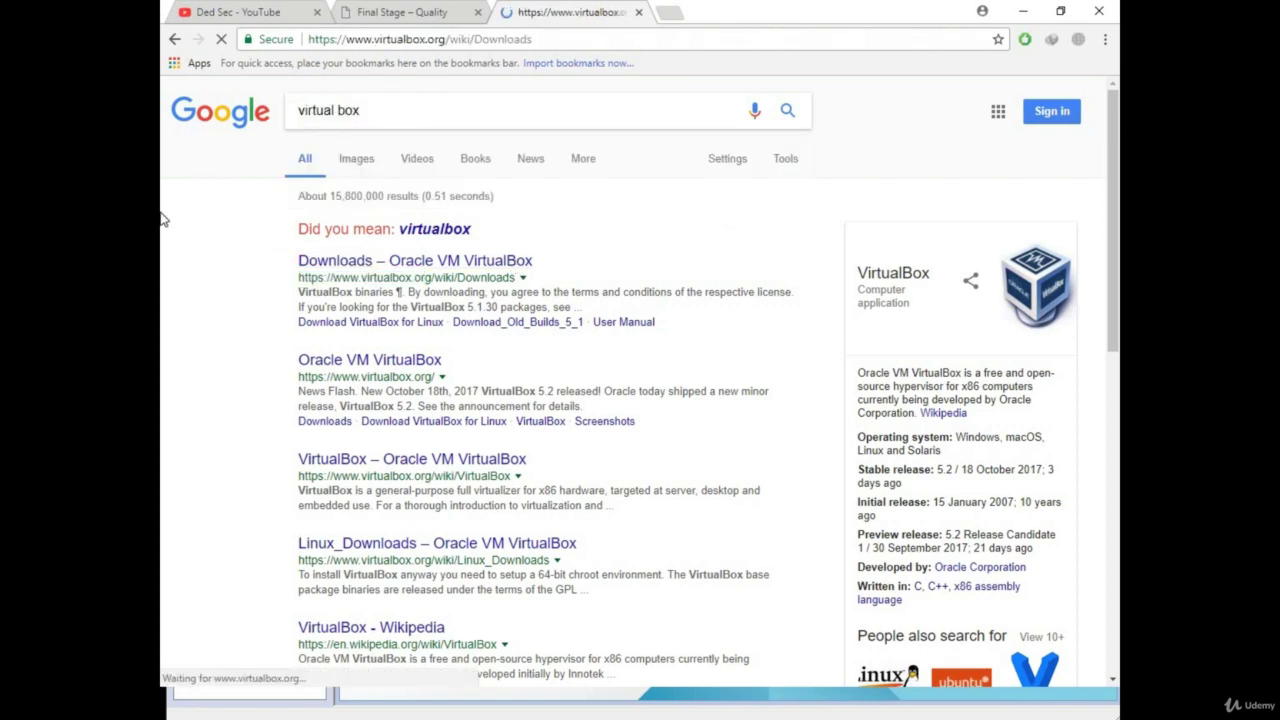
Step: Review the VirtualBox 5.2.0 platform package links for Windows, OS X and Linux hosts
left_click(530, 39)
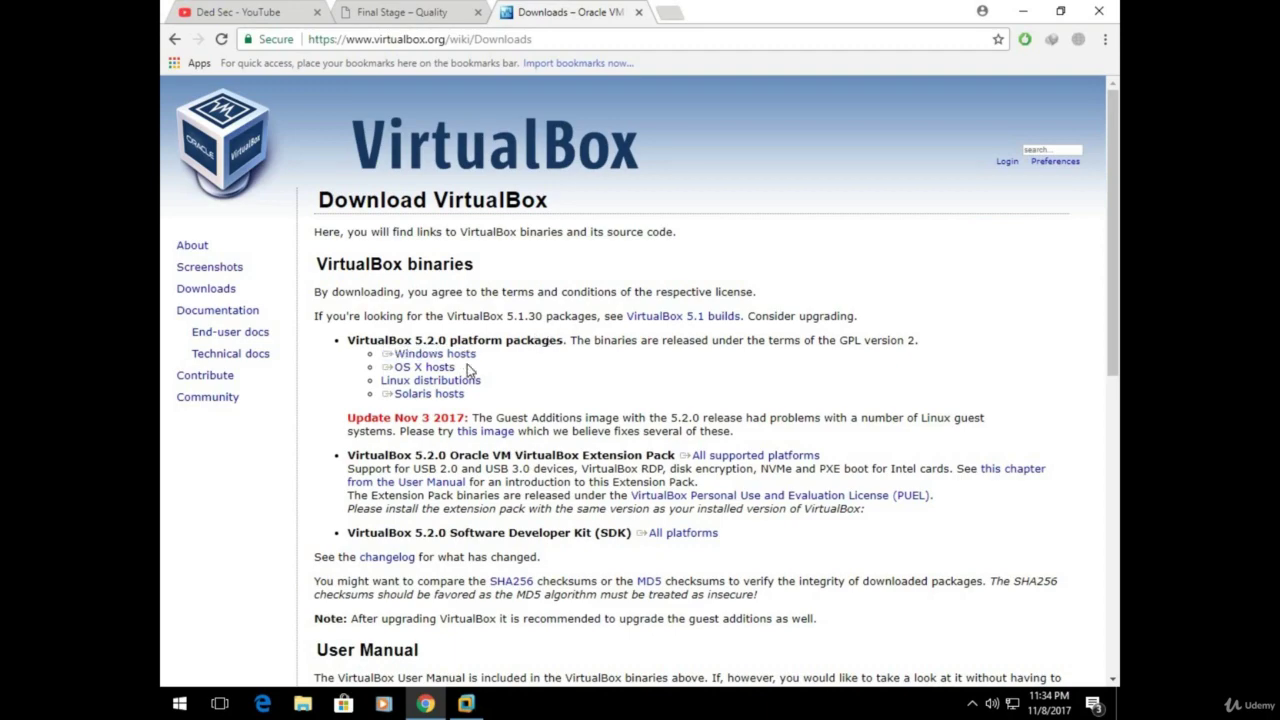
triple_click(460, 354)
triple_click(447, 368)
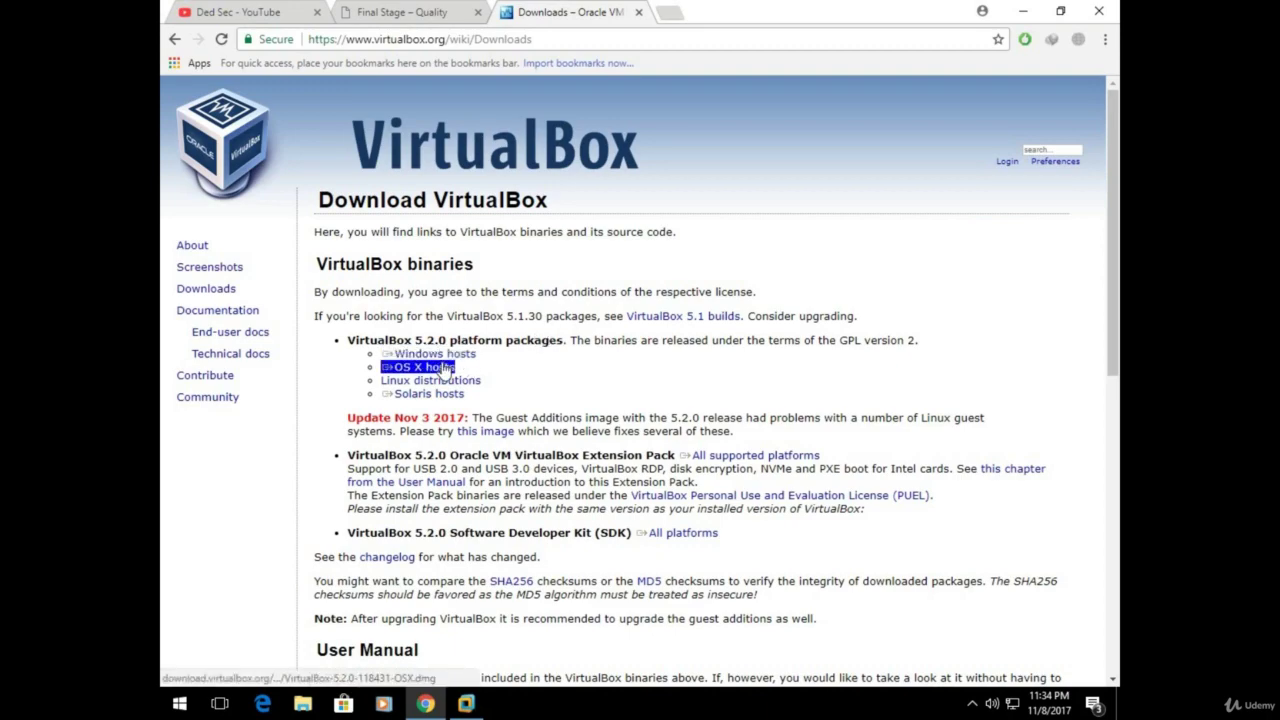
triple_click(447, 381)
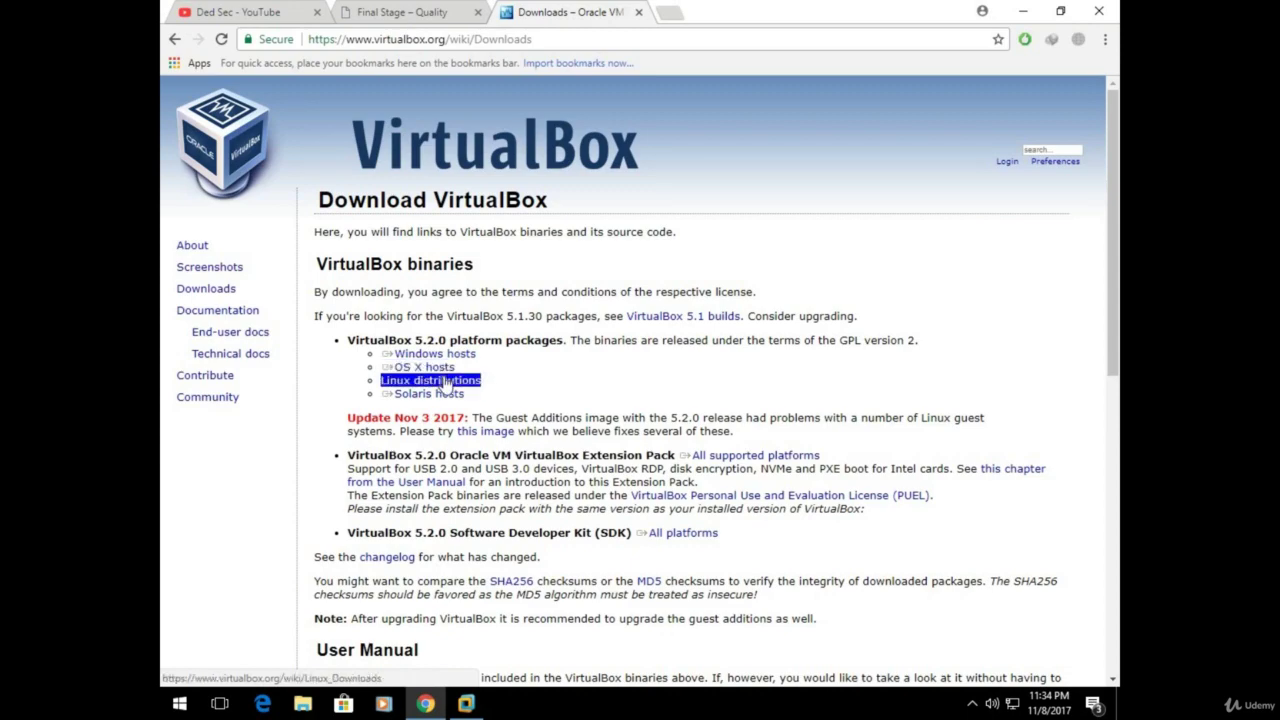
triple_click(447, 356)
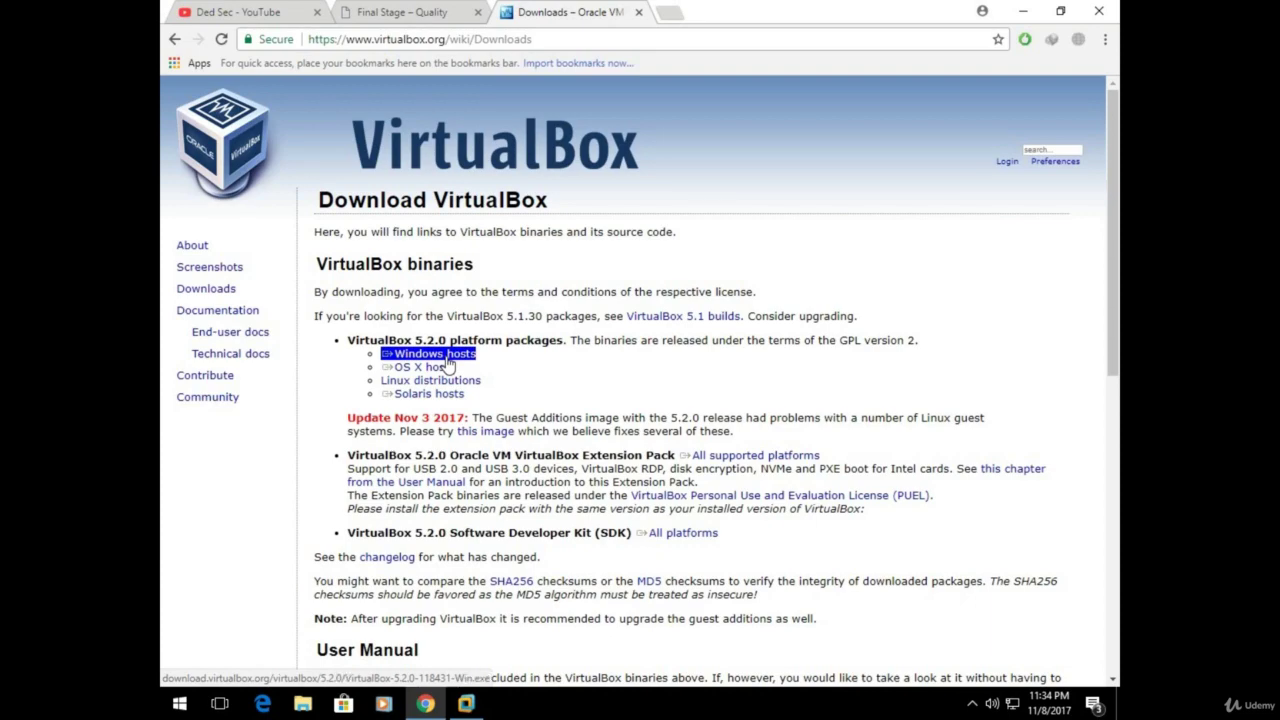
left_click_drag(347, 341, 437, 372)
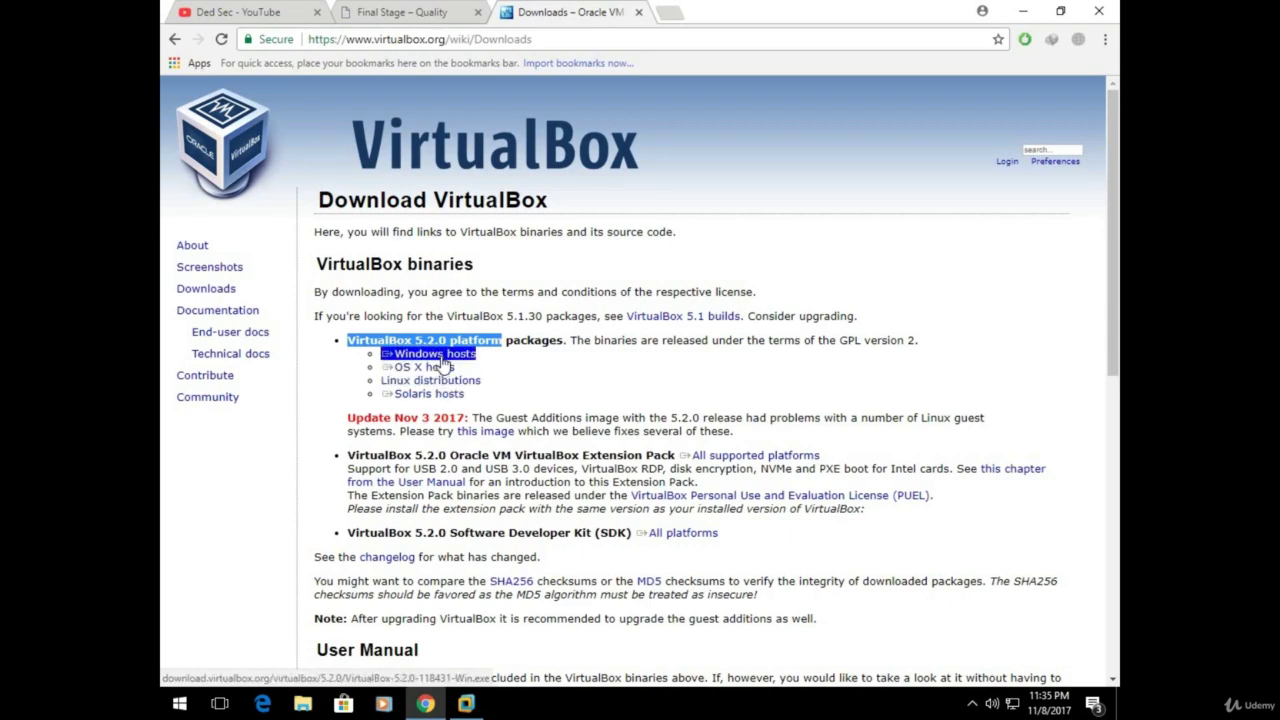
Step: Start the Windows hosts download, dismiss the IDM prompts, cancel it, and minimize Chrome
left_click(441, 356)
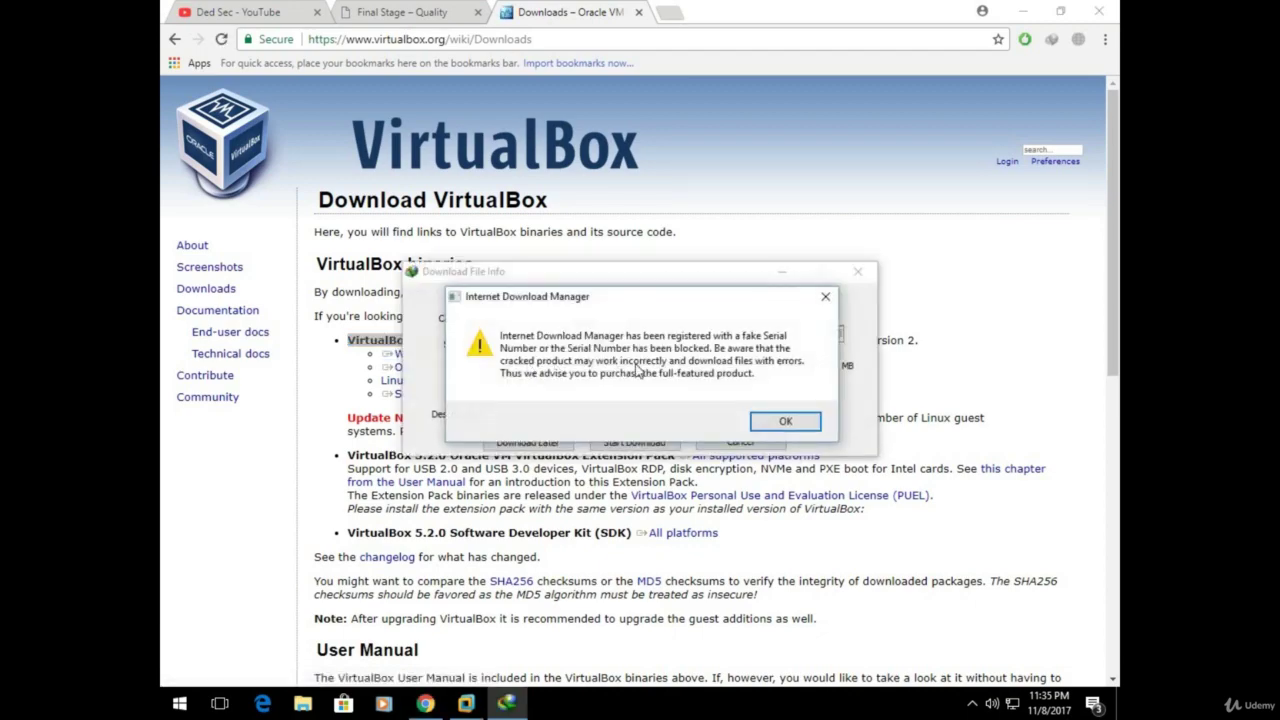
left_click(785, 421)
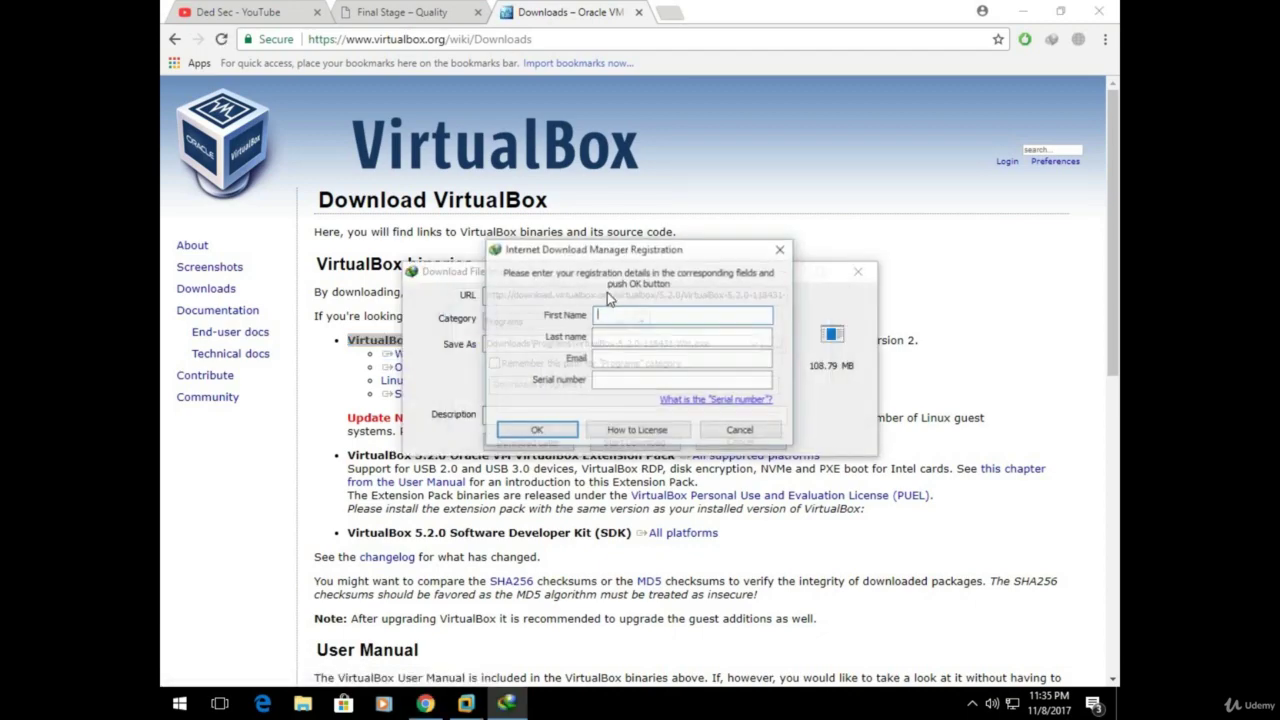
left_click(775, 253)
left_click_drag(727, 282, 779, 279)
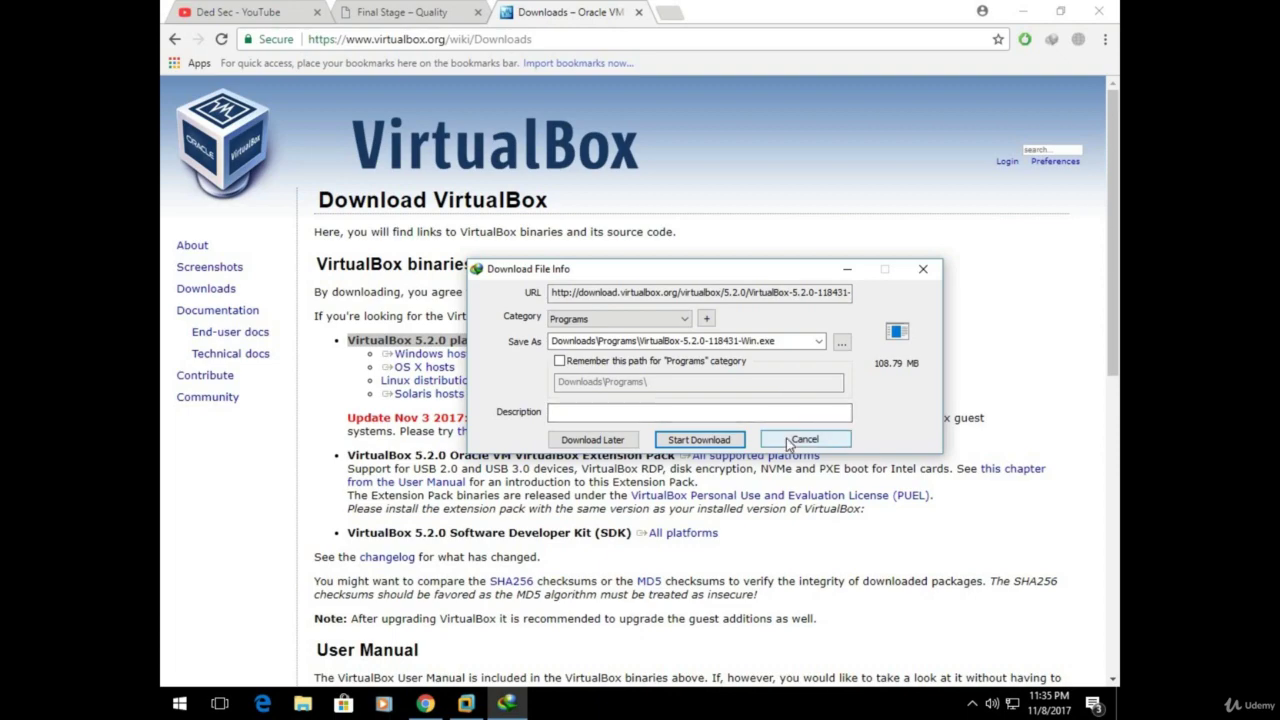
left_click(788, 440)
left_click(425, 700)
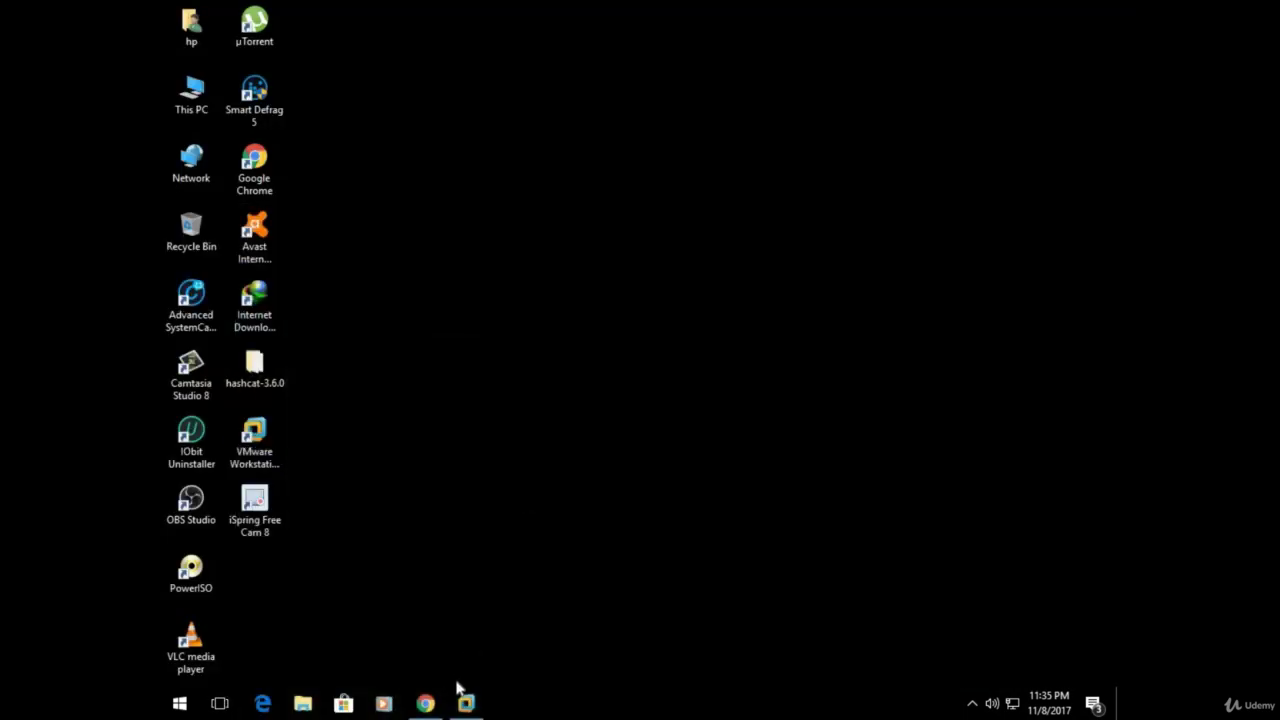
Step: Bring VMware Workstation forward and browse its VM menu without choosing anything
left_click(466, 702)
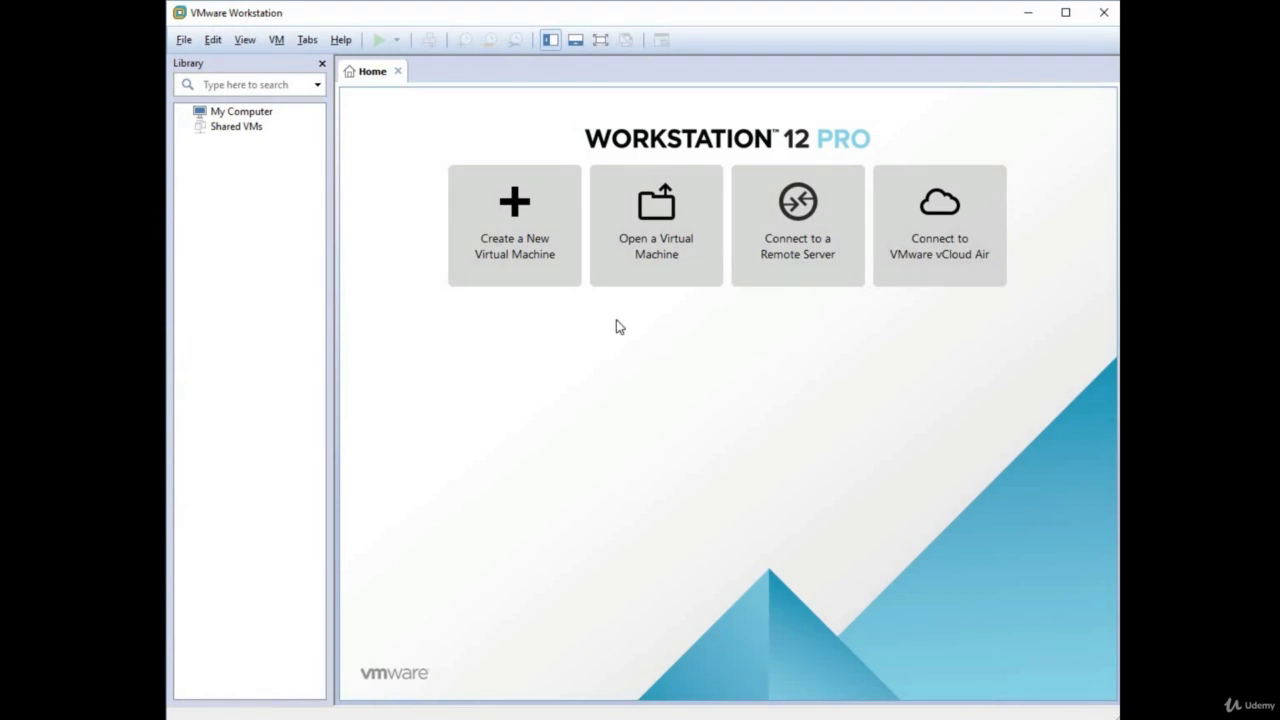
left_click(276, 40)
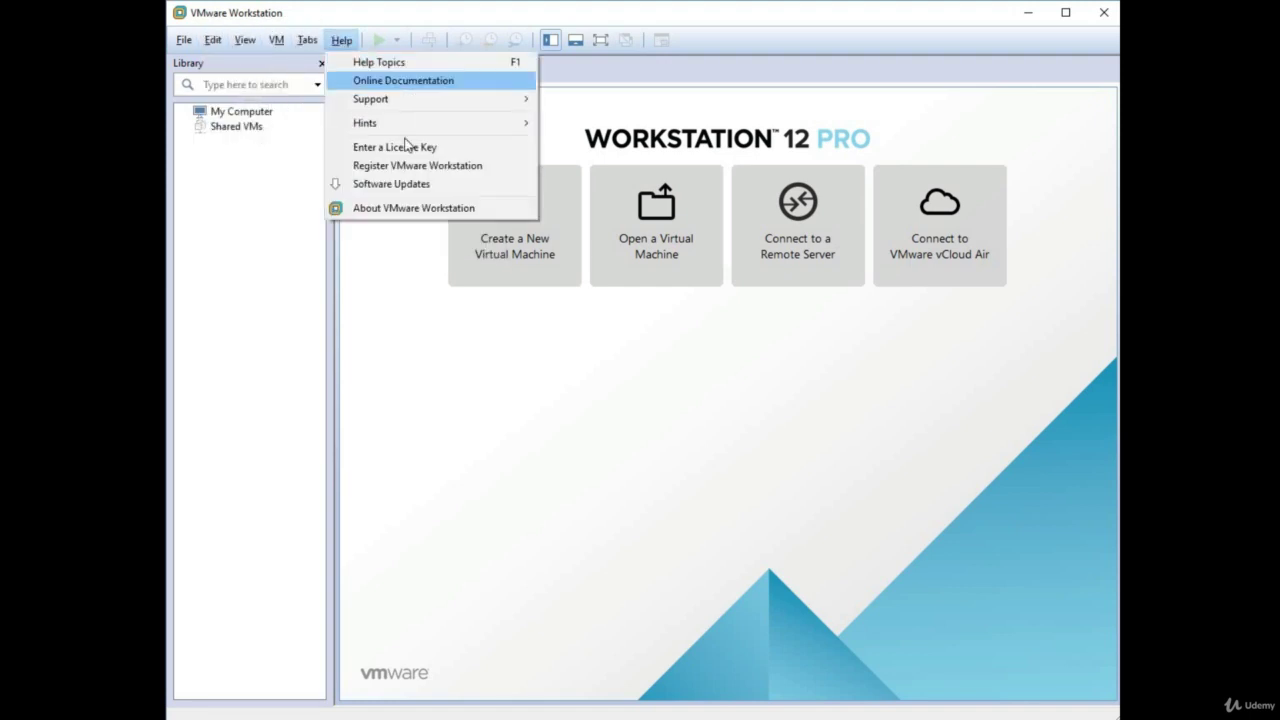
left_click(491, 341)
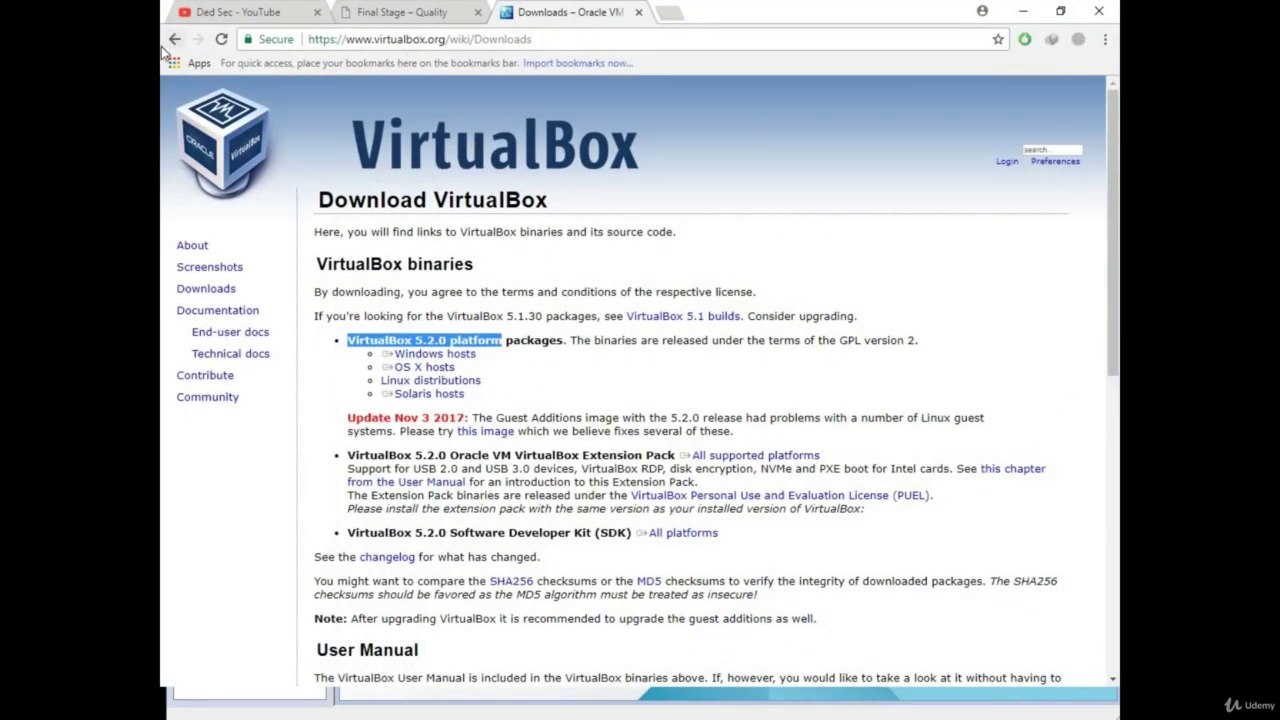
Step: Go back and replace the 'virtual box' query with a 'kali linux' search, finding kali.org
left_click(174, 39)
left_click(420, 108)
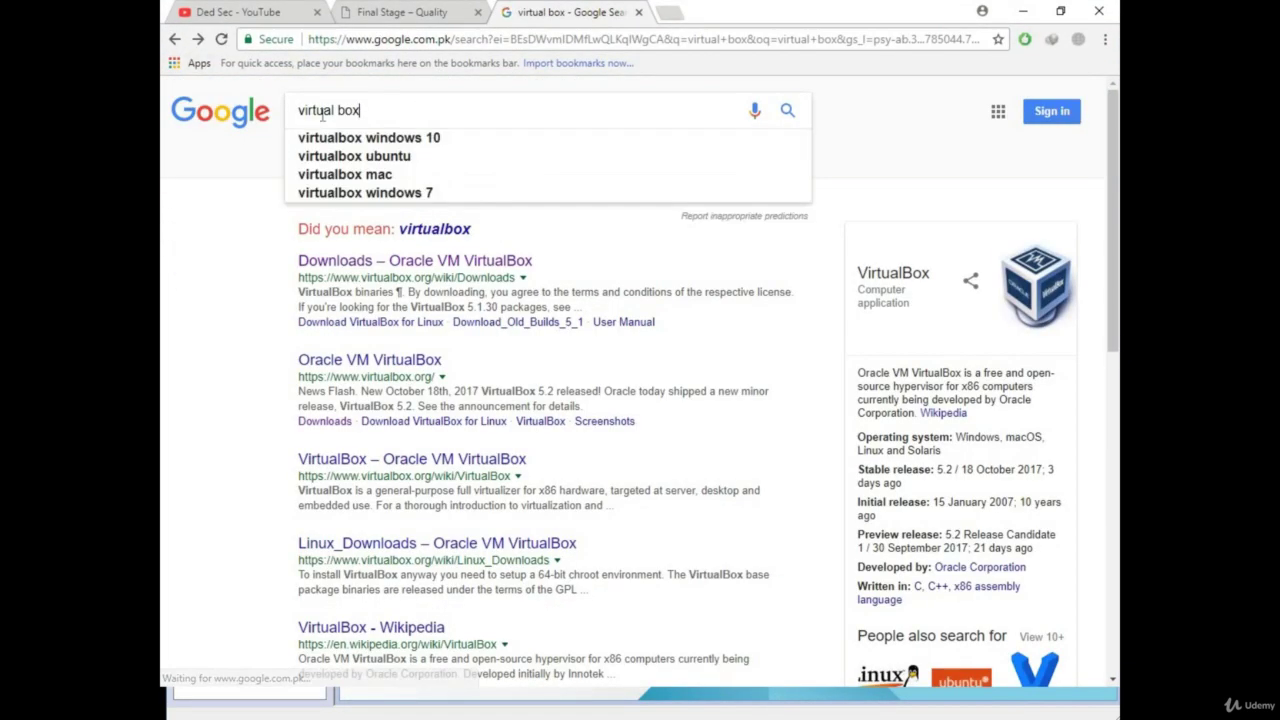
left_click_drag(420, 108, 295, 117)
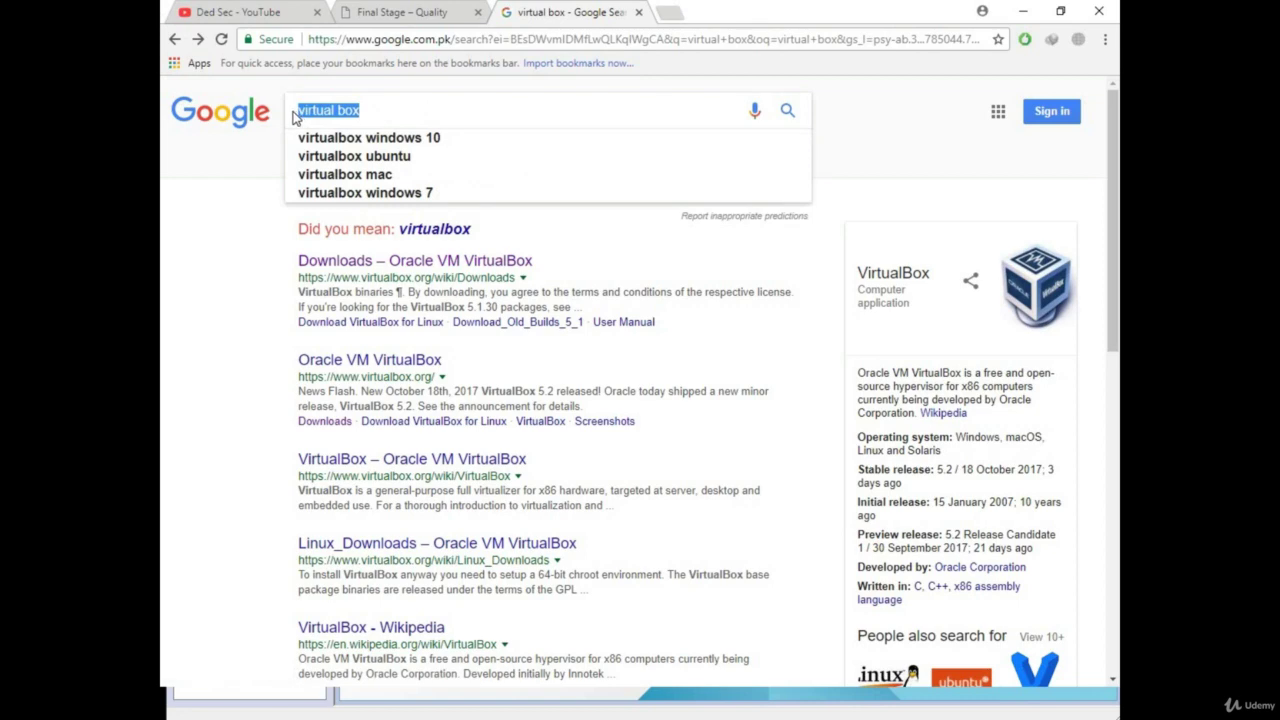
key("BackSpace")
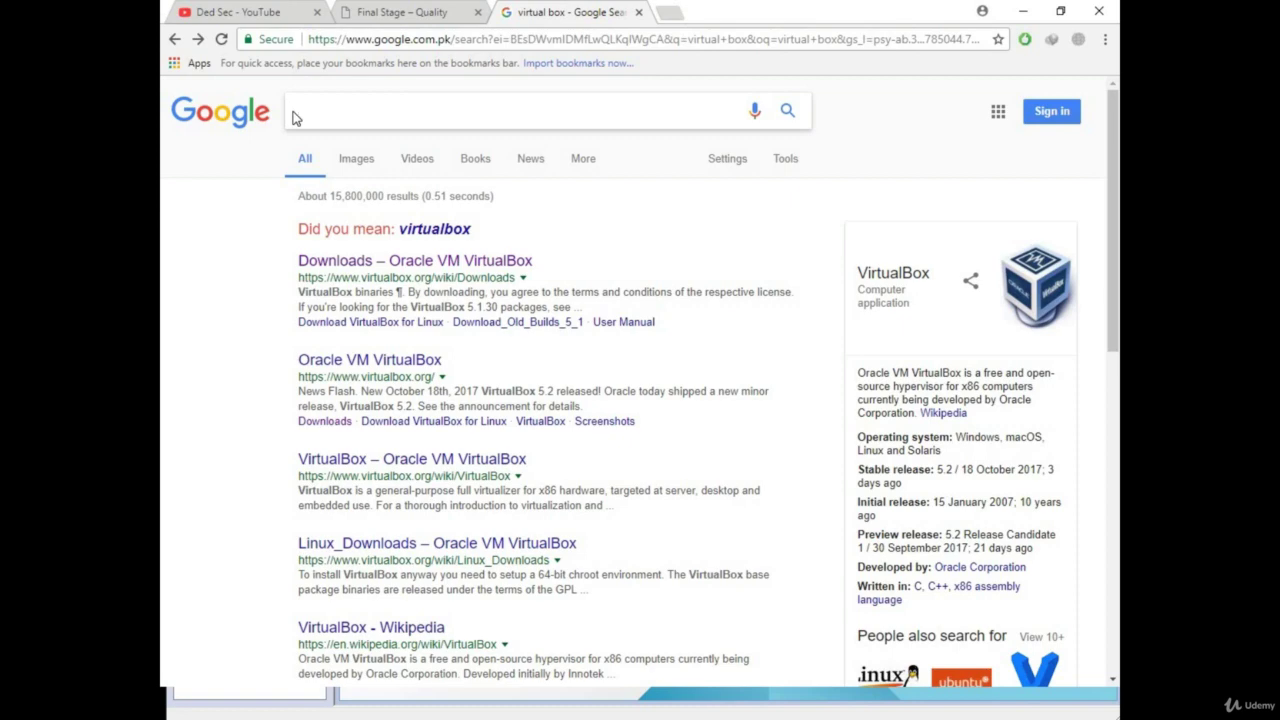
type("kali linux")
key("Return")
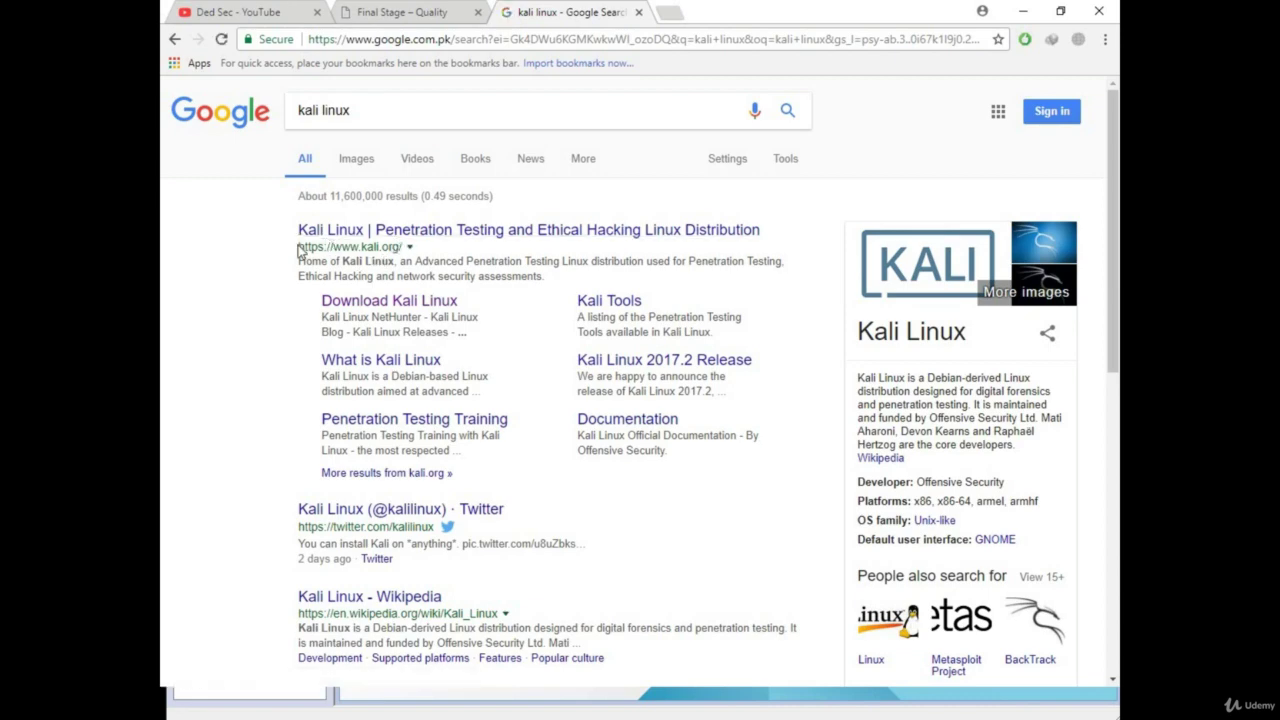
left_click_drag(299, 248, 462, 250)
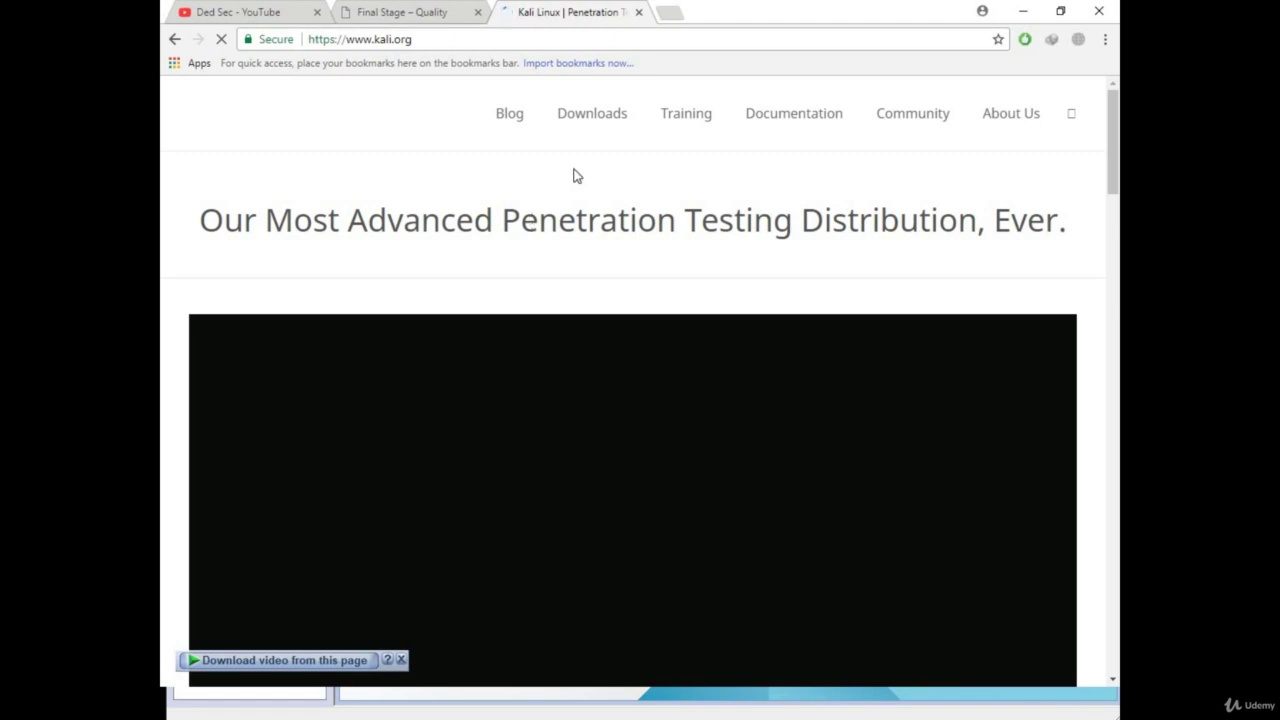
Step: Open the Download Kali Linux page from the site's Downloads menu
mouse_move(589, 128)
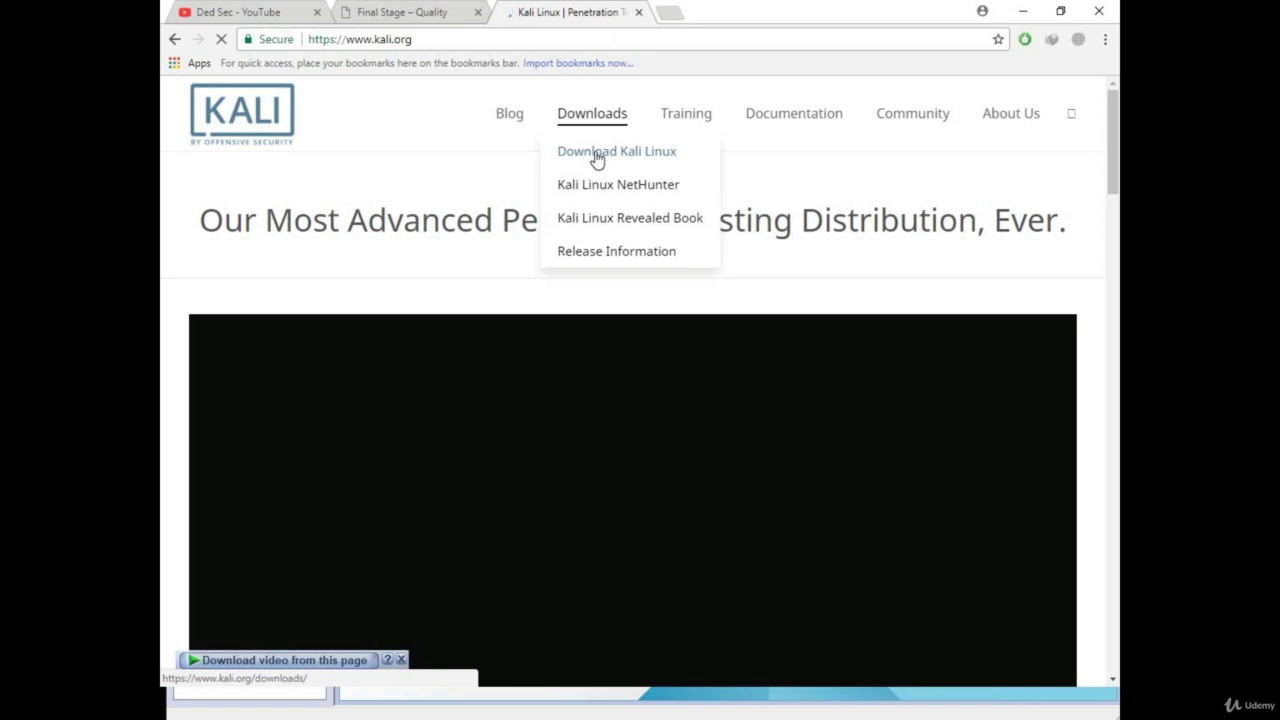
left_click(597, 160)
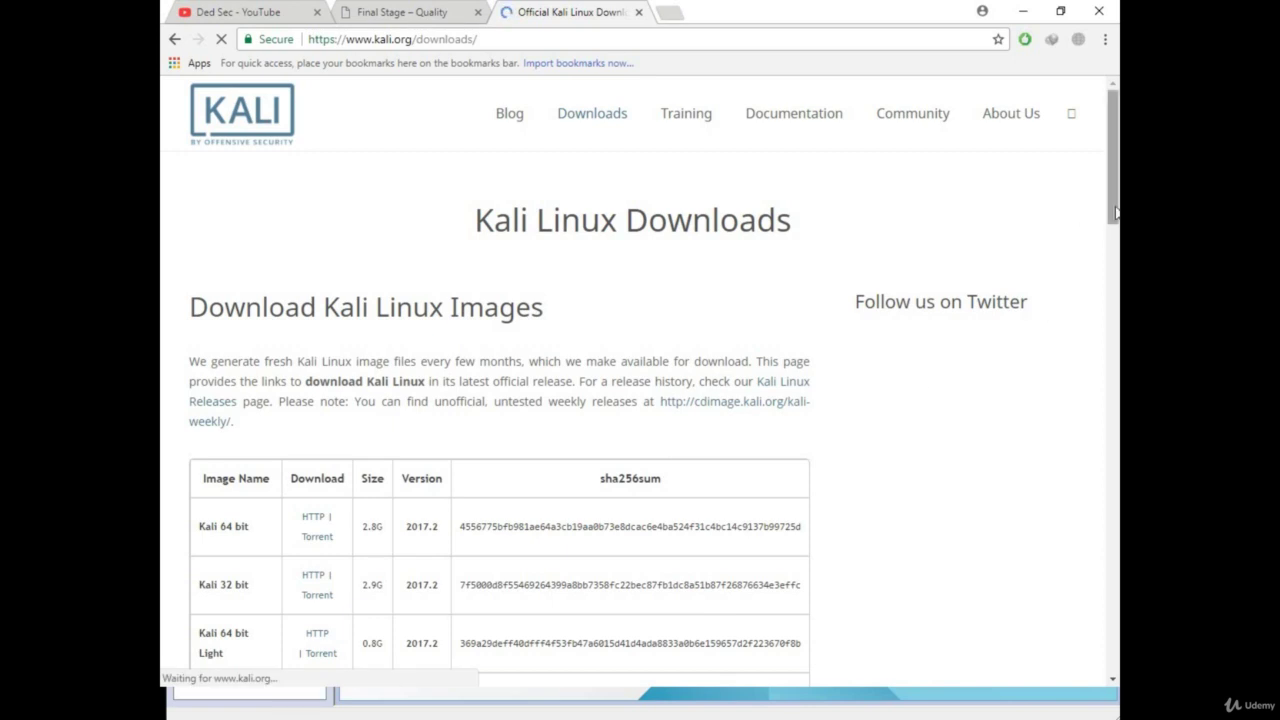
left_click_drag(1112, 210, 1116, 260)
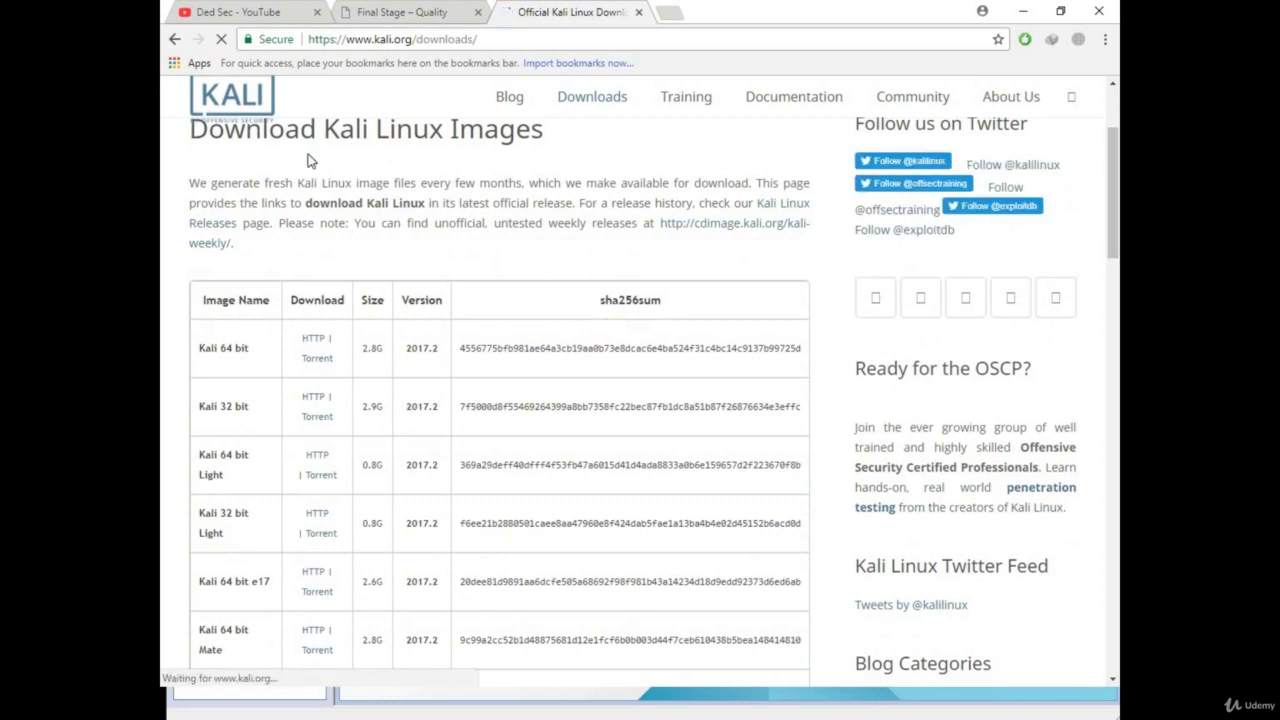
left_click_drag(560, 137, 163, 157)
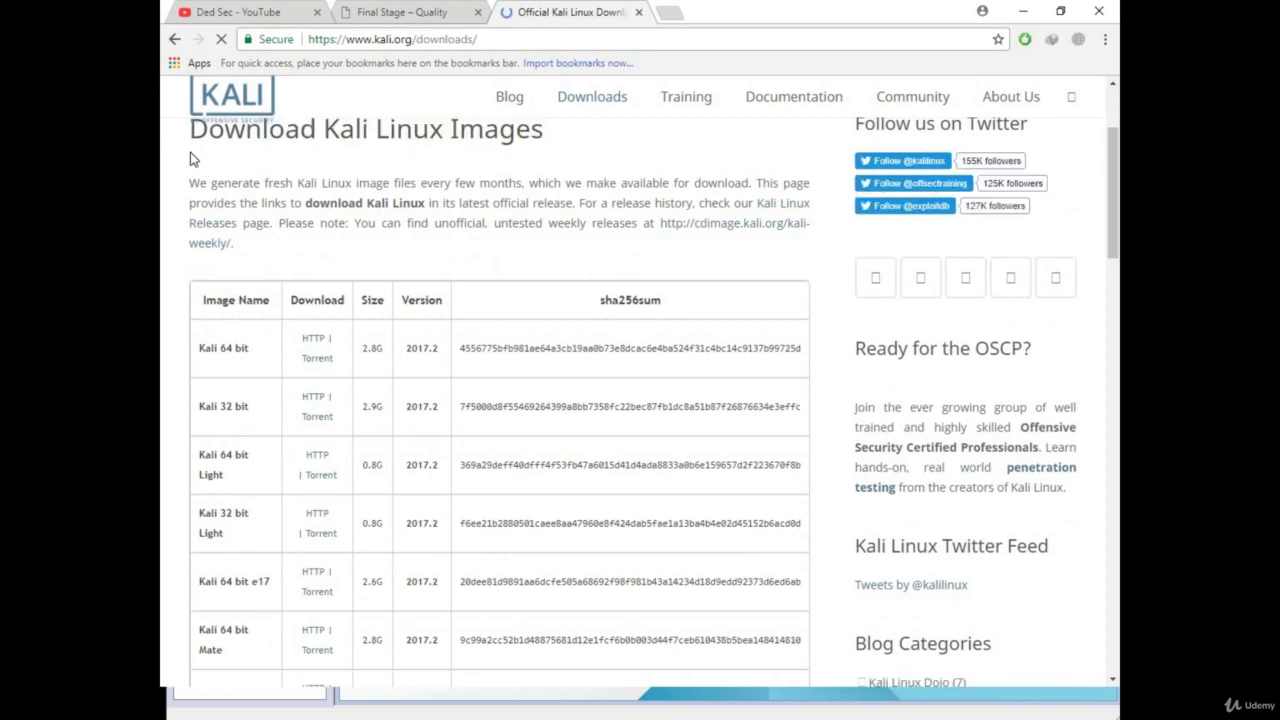
triple_click(190, 150)
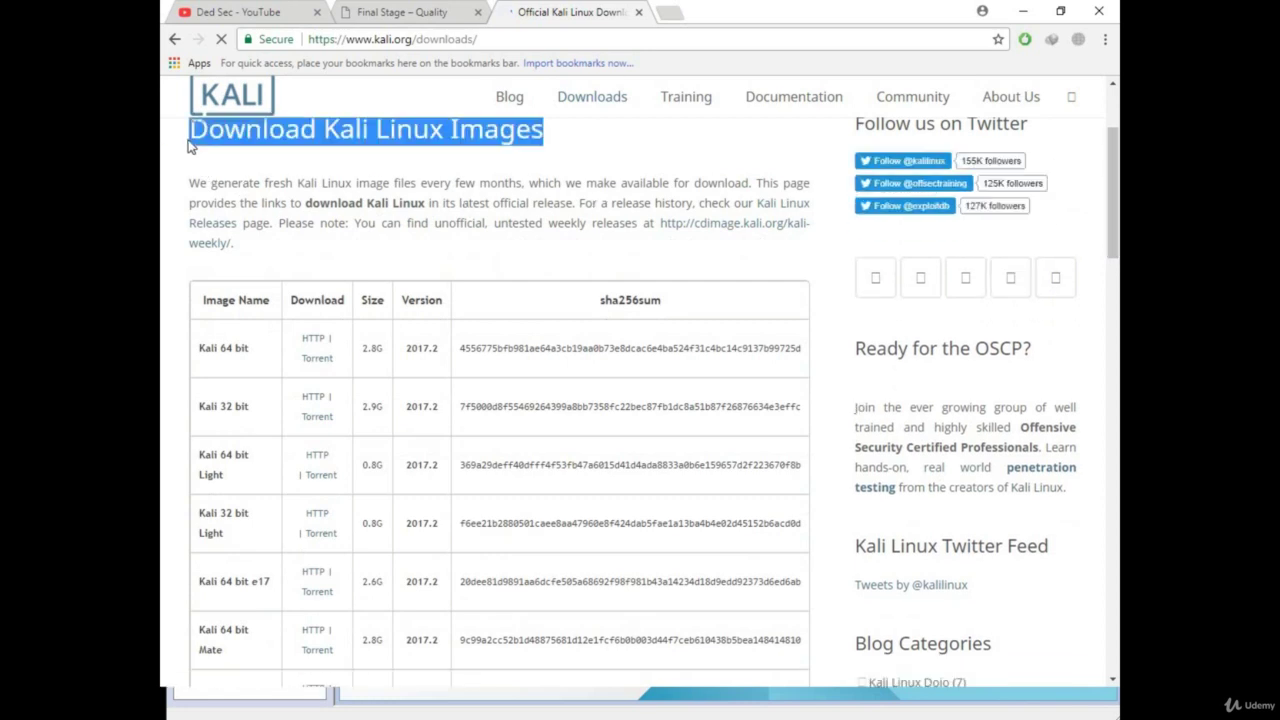
left_click(387, 256)
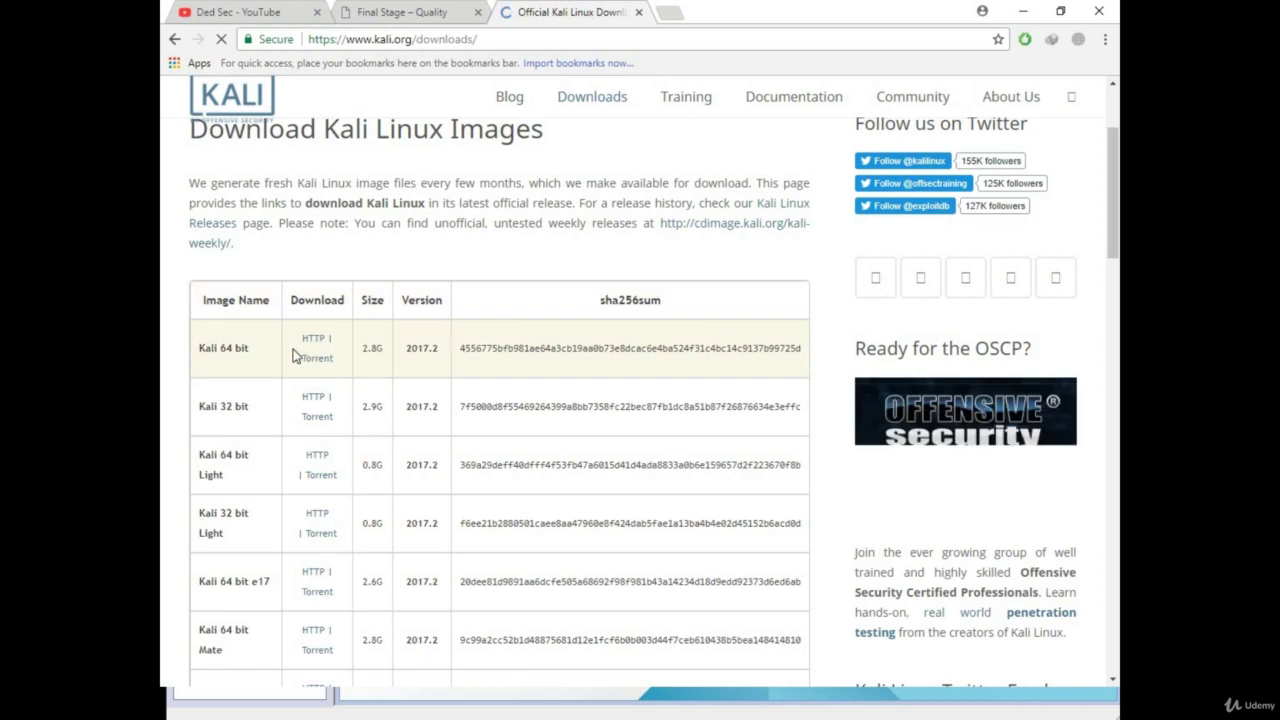
Step: Download the kali-linux-2017.2-amd64 torrent from the Kali 64 bit (2.8G) row
left_click_drag(196, 350, 338, 419)
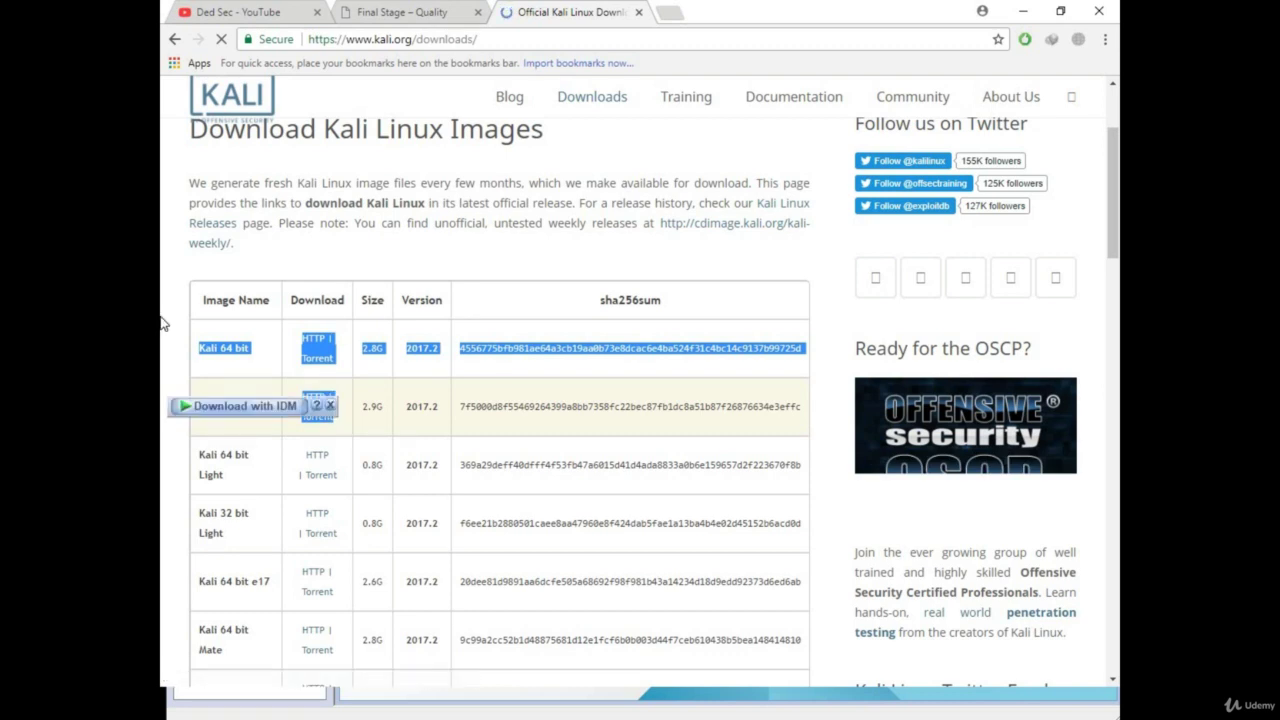
left_click(323, 352)
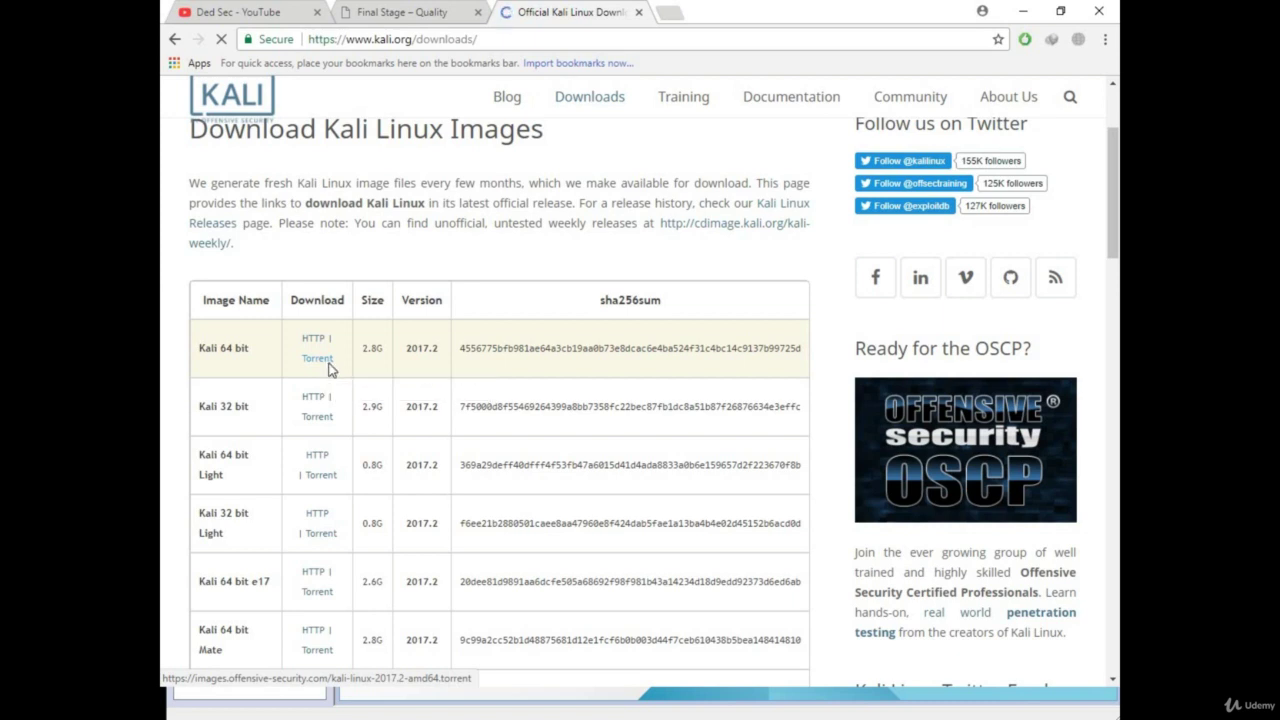
left_click(328, 364)
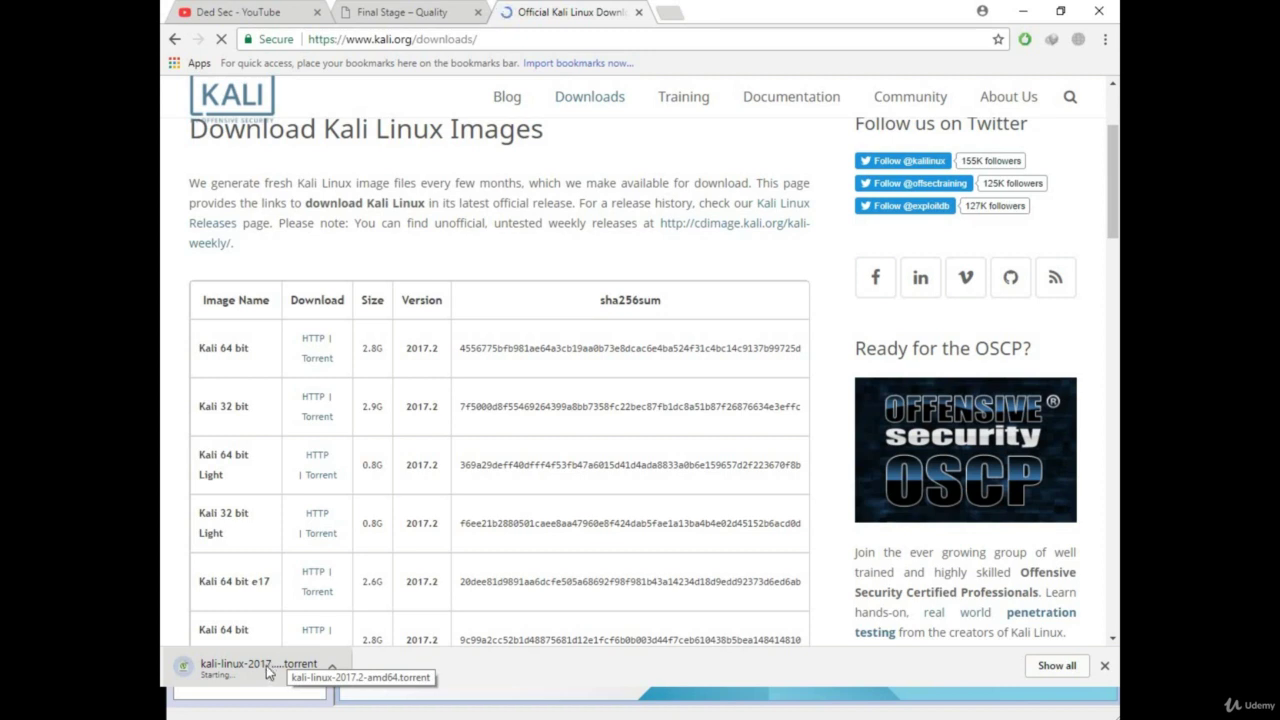
Step: Load the µTorrent website (utorrent.com) in a new Chrome tab
left_click(676, 13)
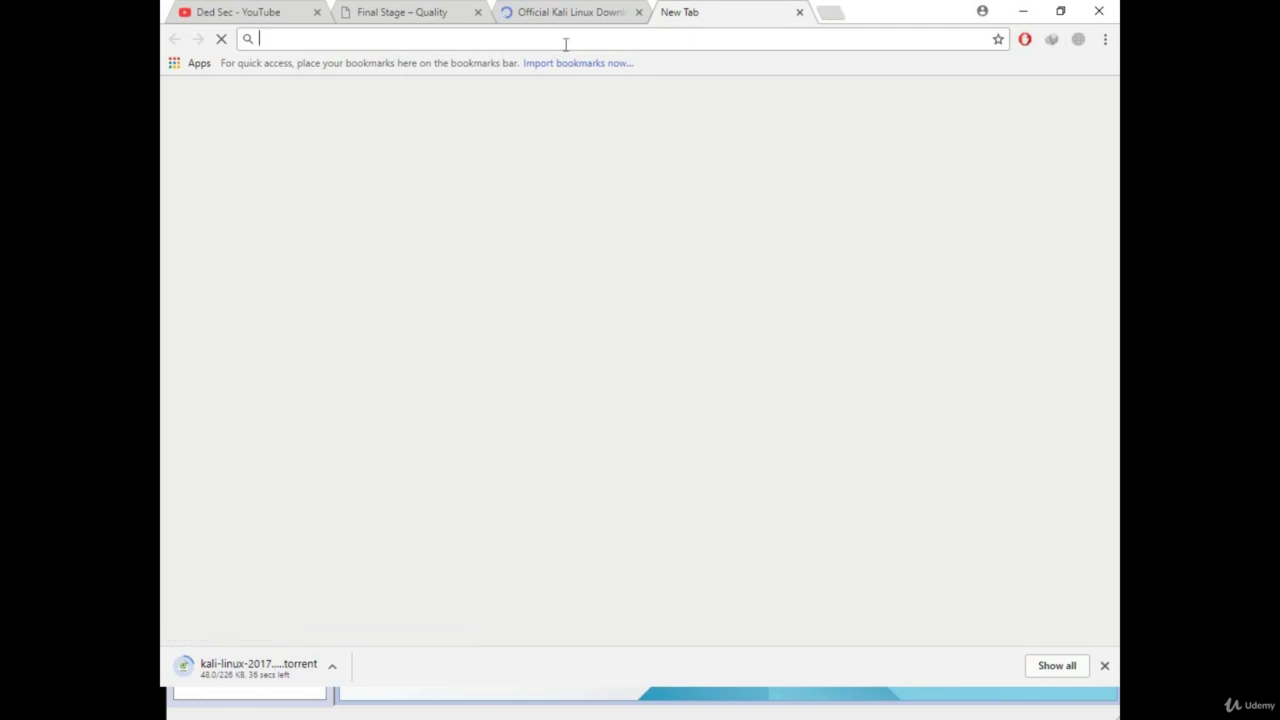
type("utorrent.com")
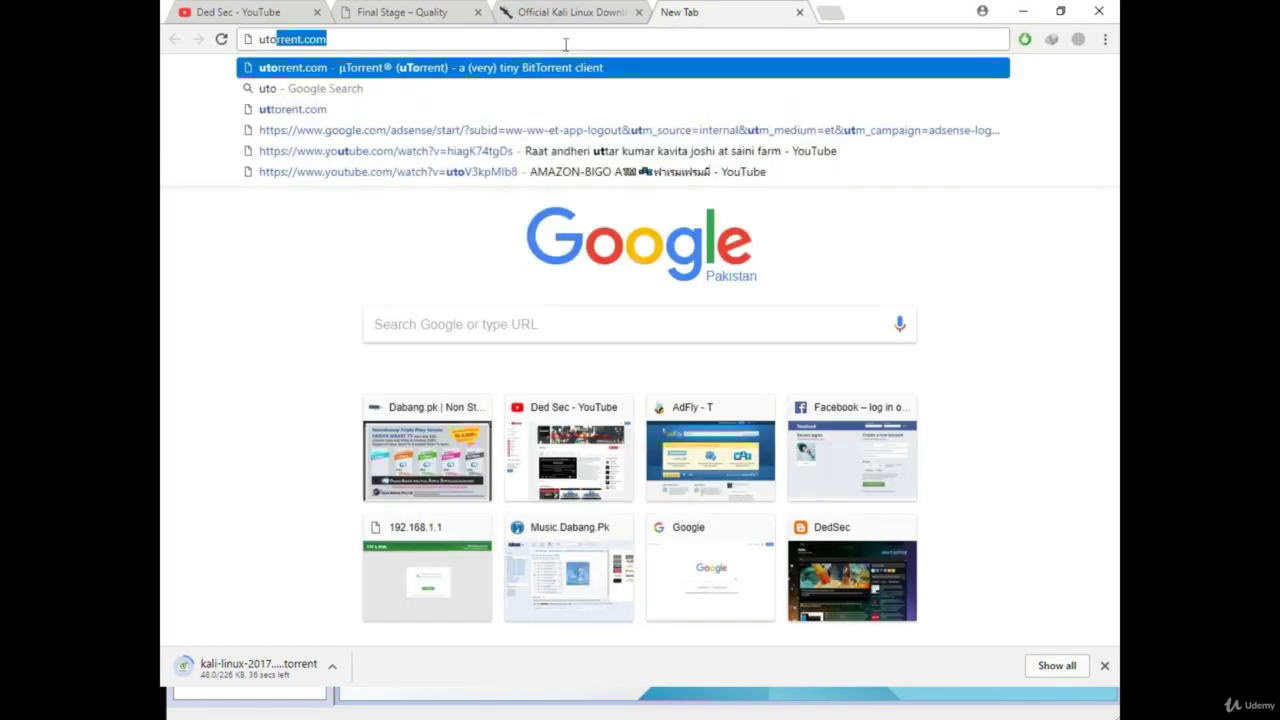
key("Return")
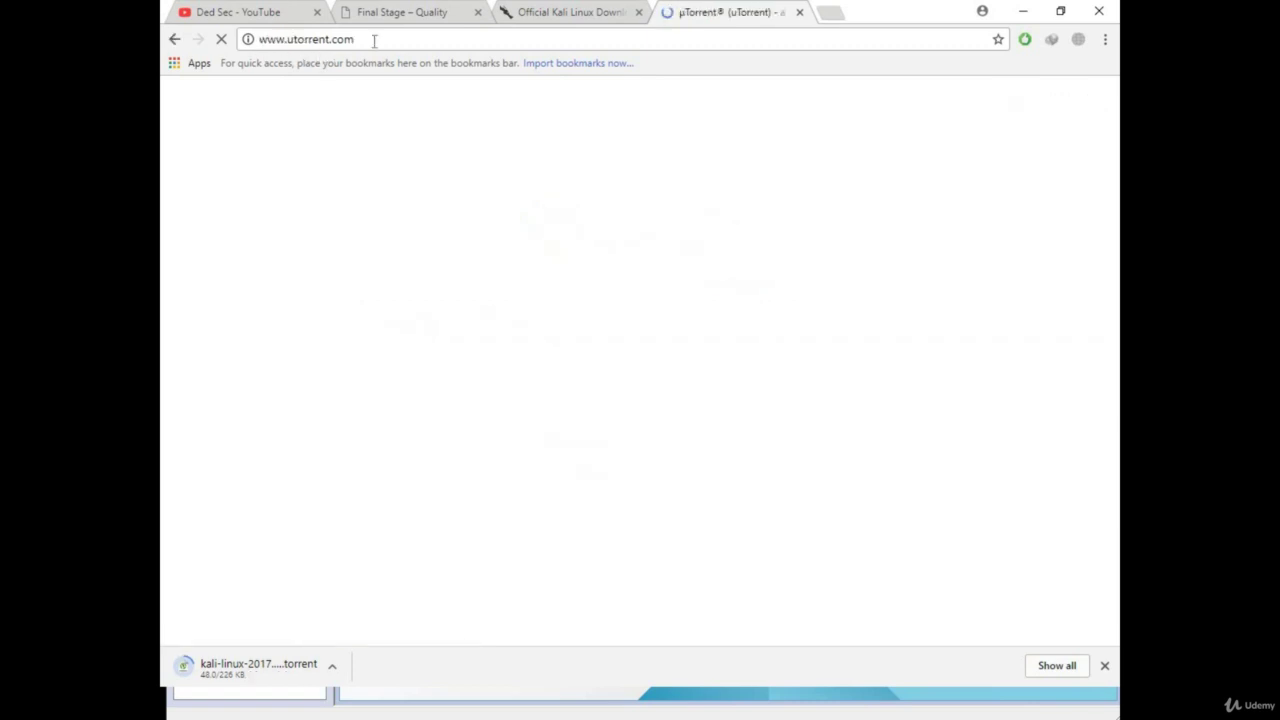
left_click(320, 42)
left_click(397, 171)
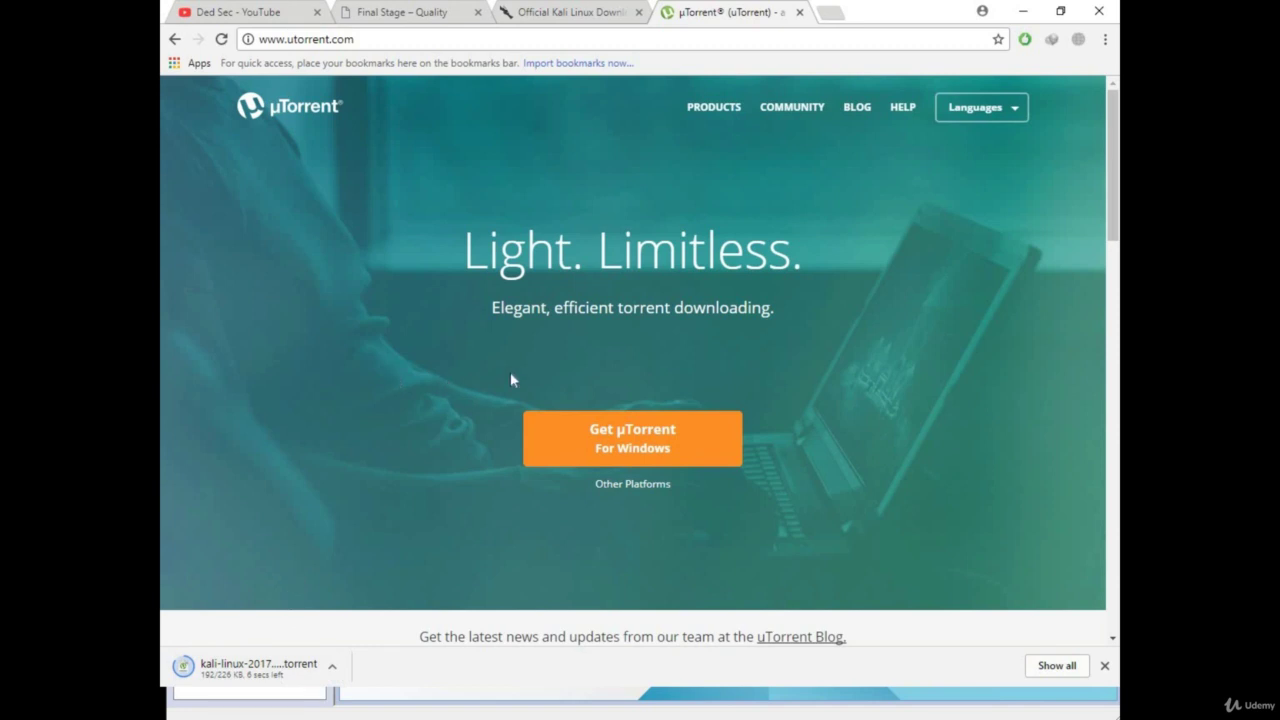
Step: Cancel the µTorrent for Windows installer download and open the downloaded Kali Linux torrent
left_click(607, 450)
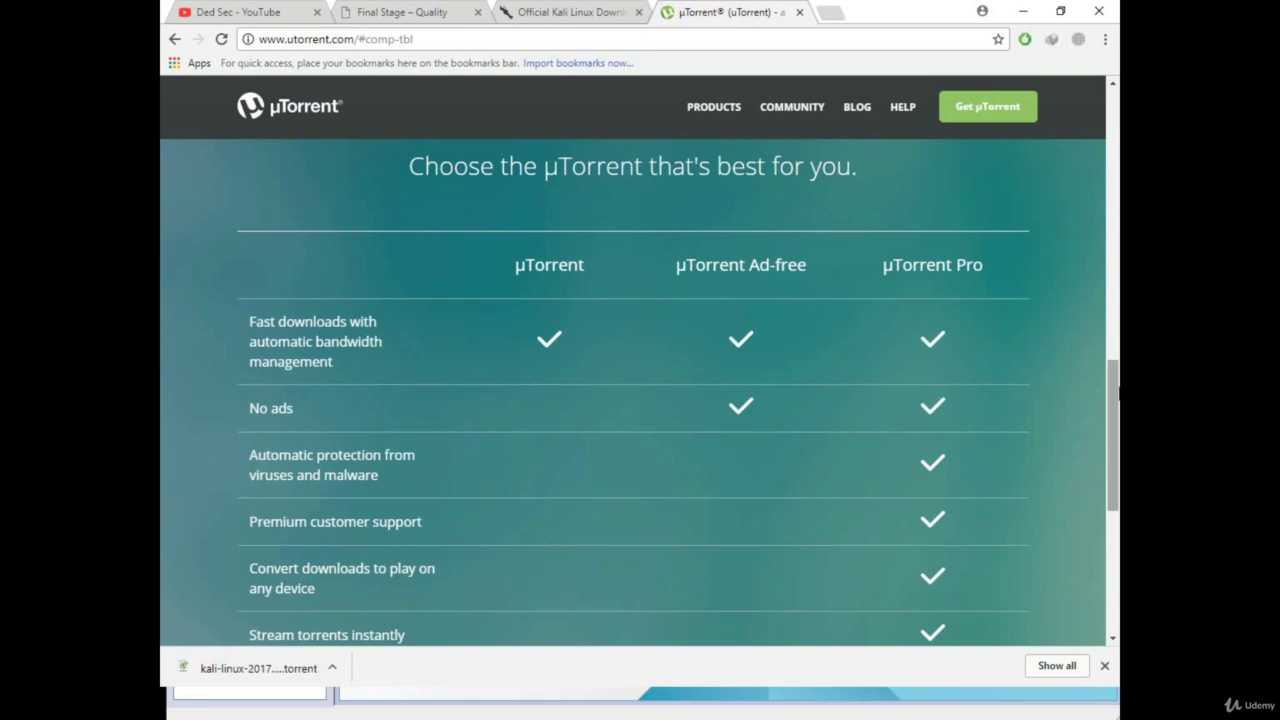
scroll(1055, 352, "down", 3)
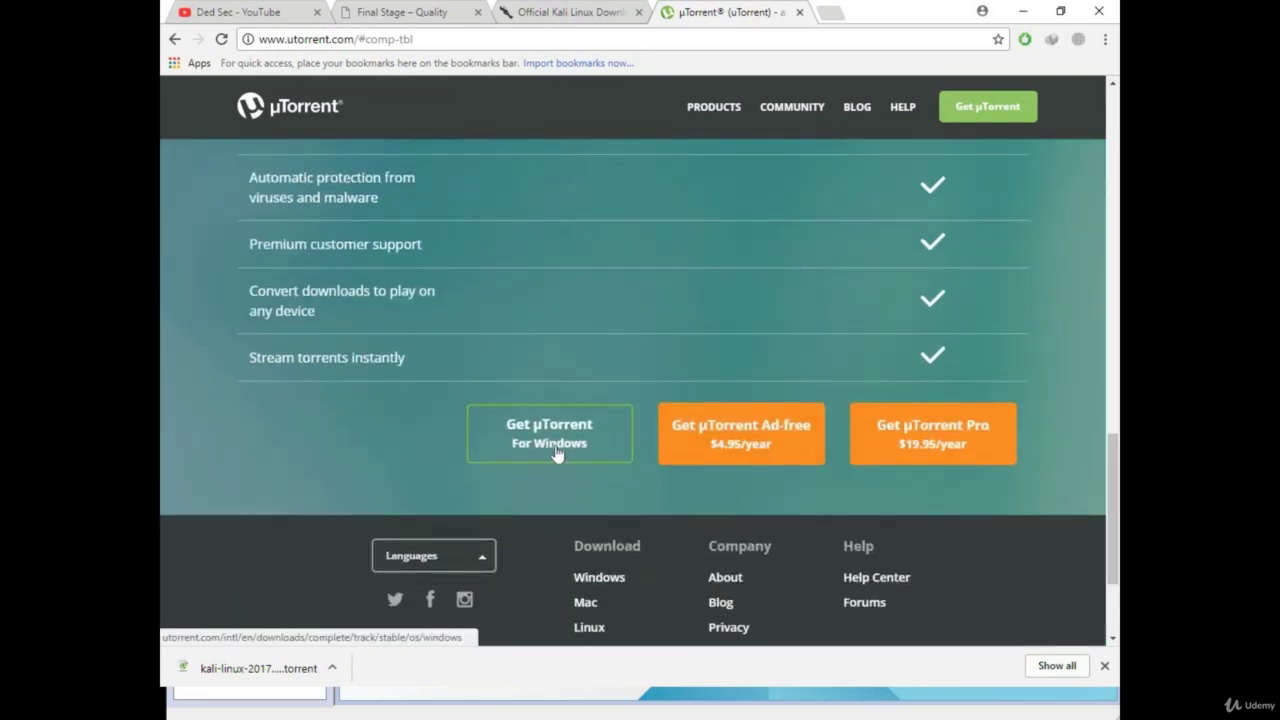
left_click(563, 452)
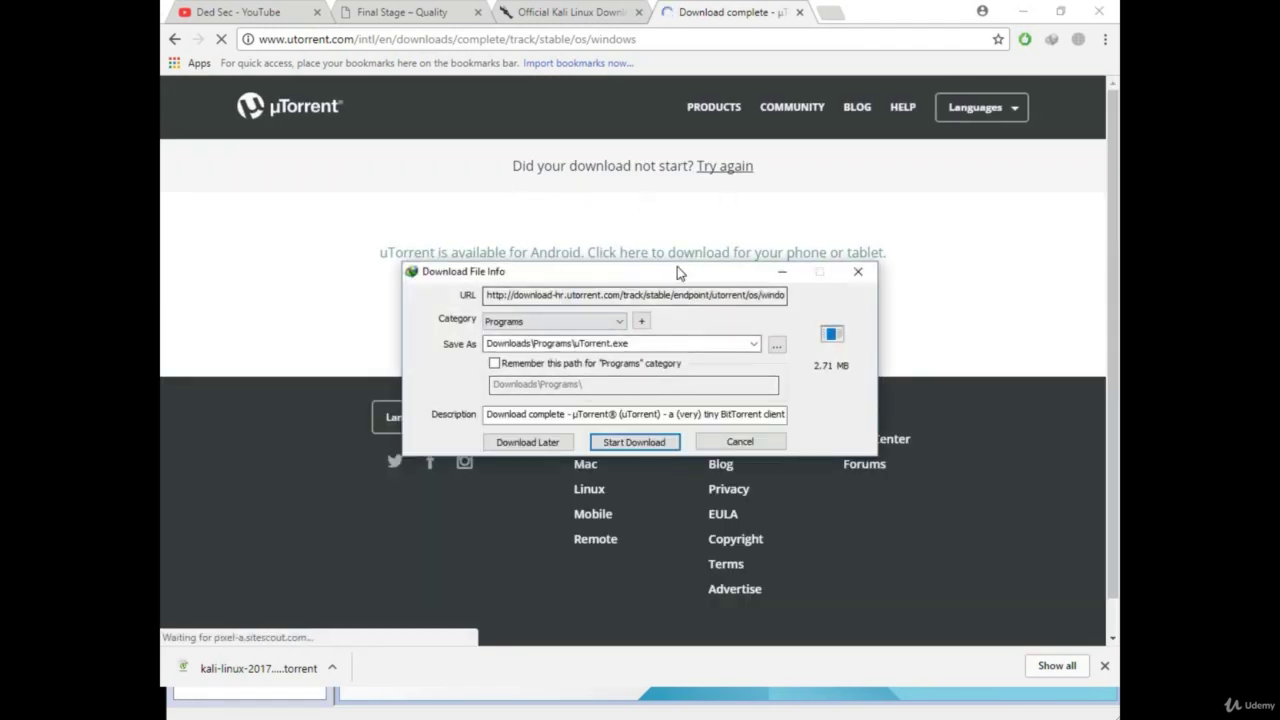
left_click_drag(677, 266, 659, 261)
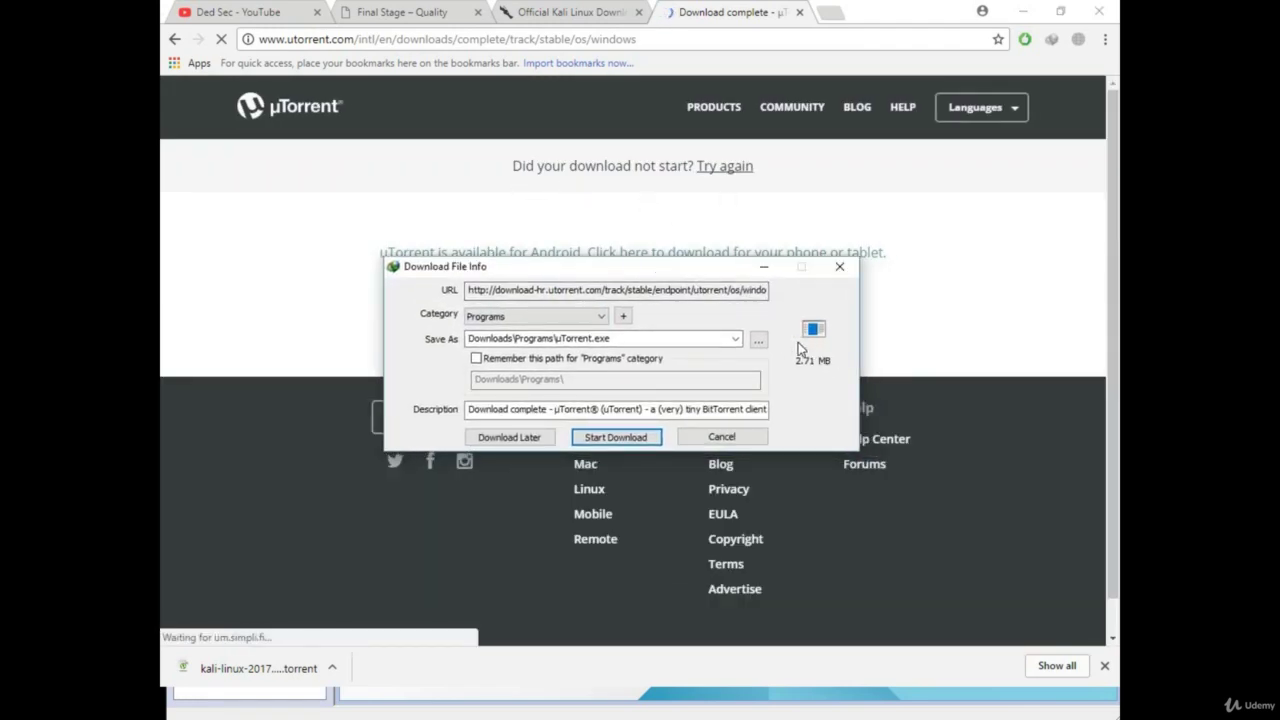
left_click(721, 437)
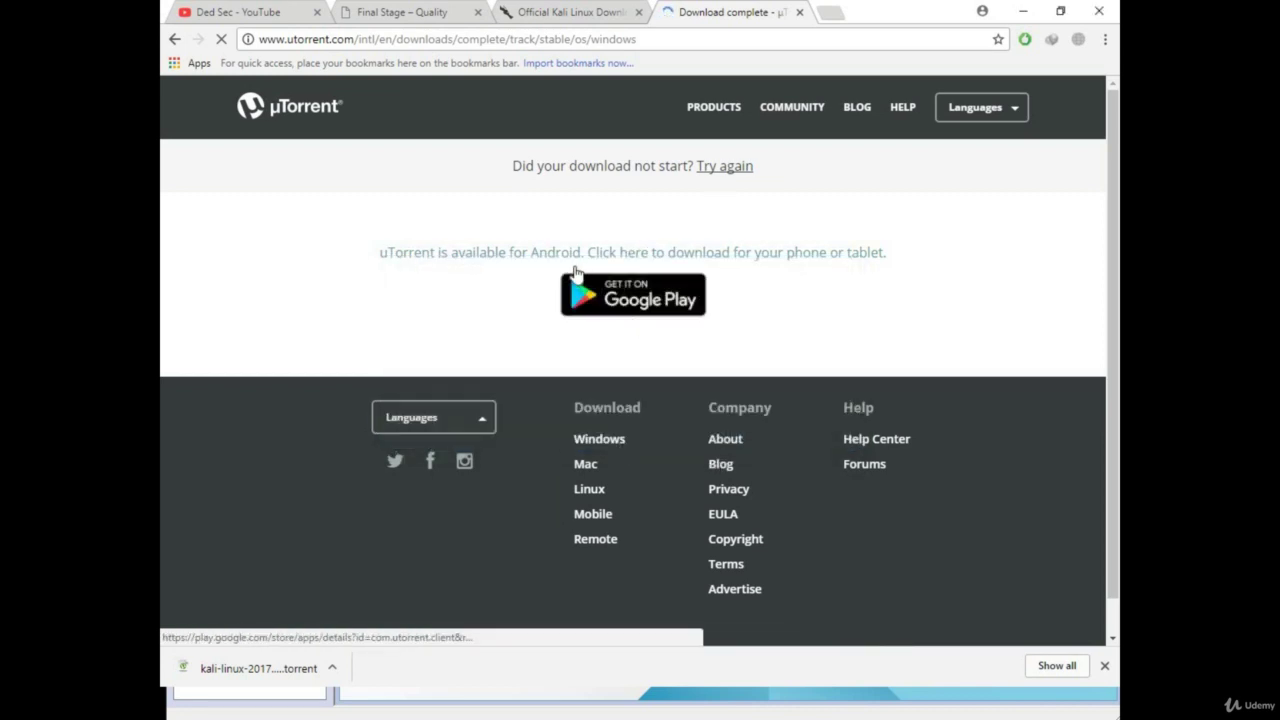
key("ctrl+shift+Tab")
left_click(282, 669)
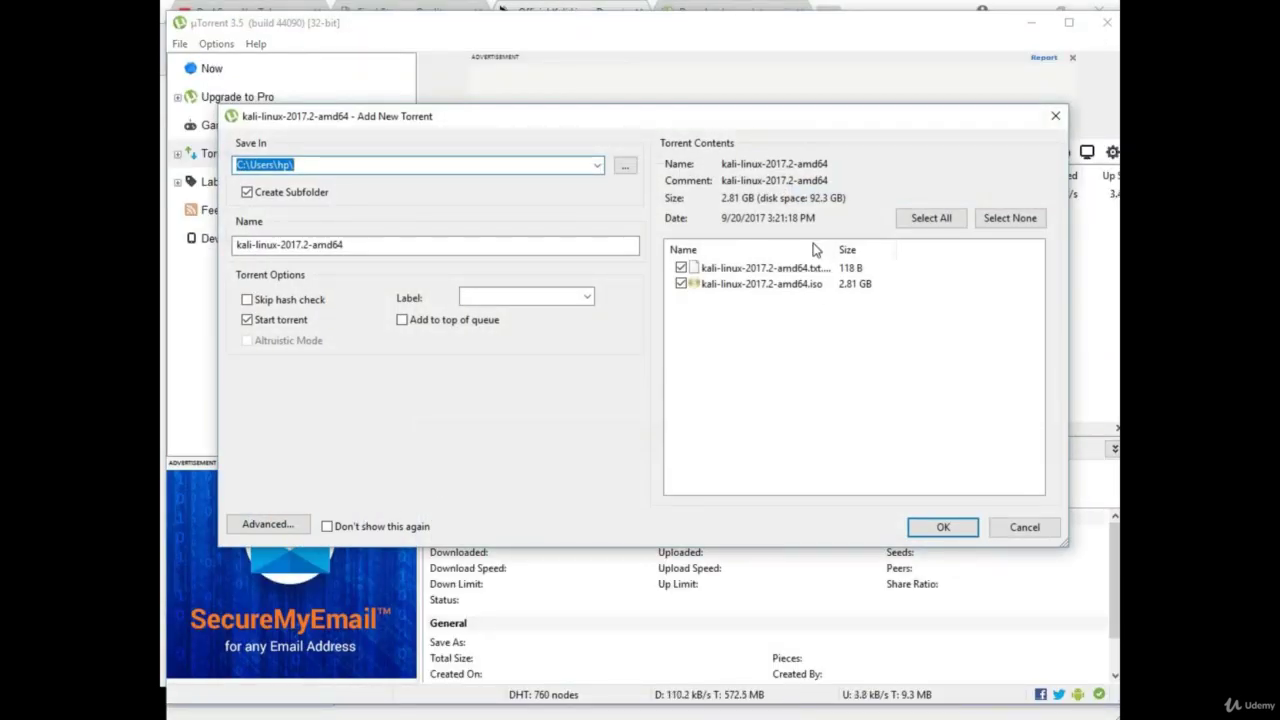
Step: Check the save path and name, select the kali .iso, and add the kali-linux-2017.2-amd64 torrent
left_click_drag(710, 115, 710, 108)
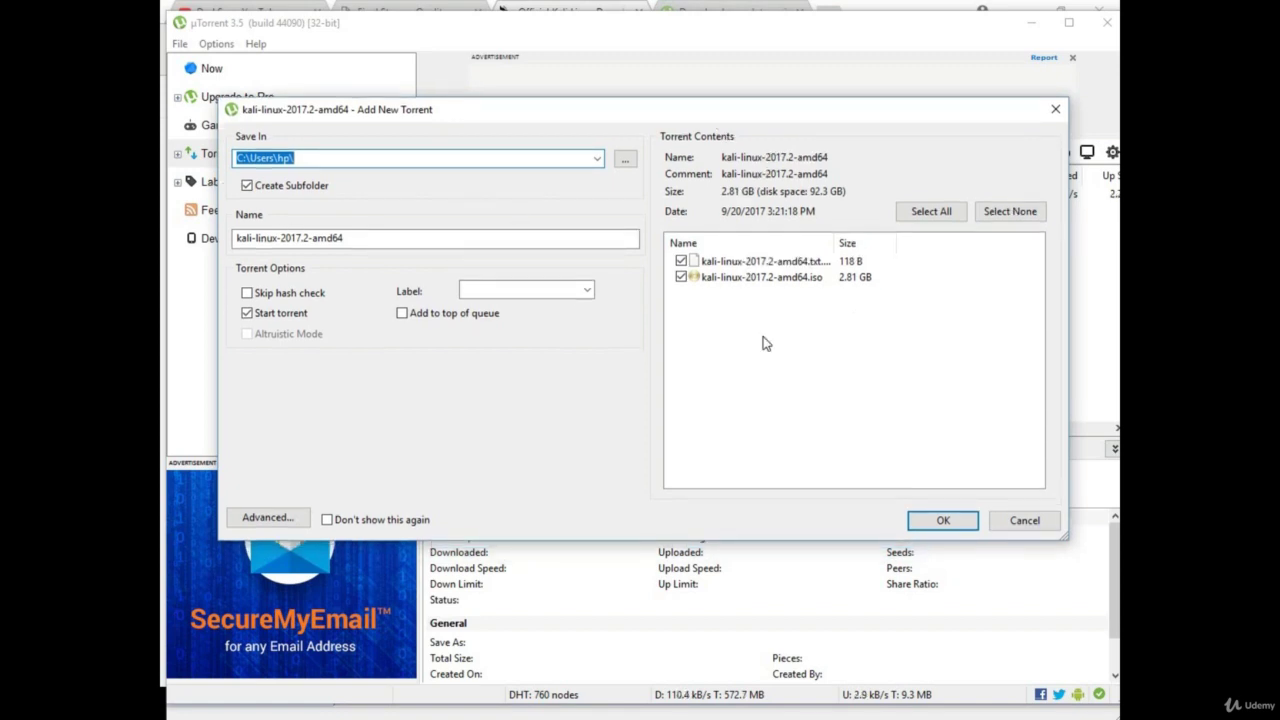
double_click(287, 158)
left_click_drag(255, 158, 239, 158)
left_click_drag(344, 238, 237, 238)
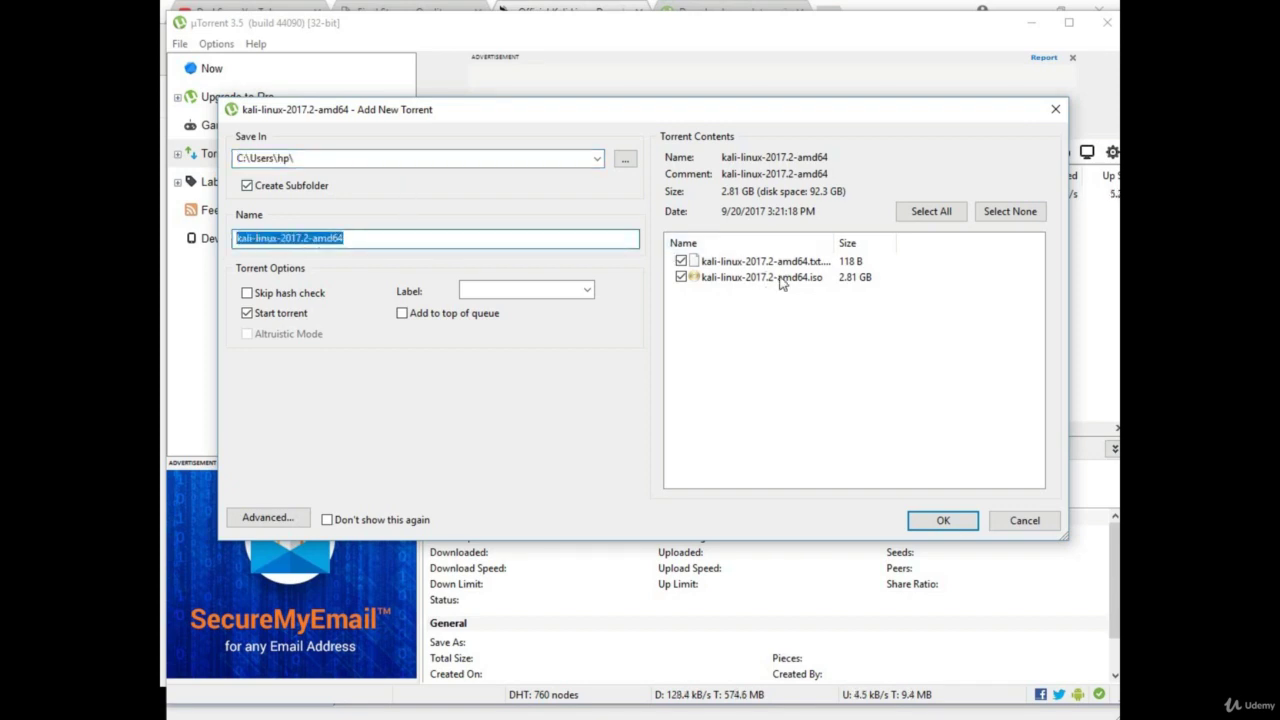
left_click(866, 282)
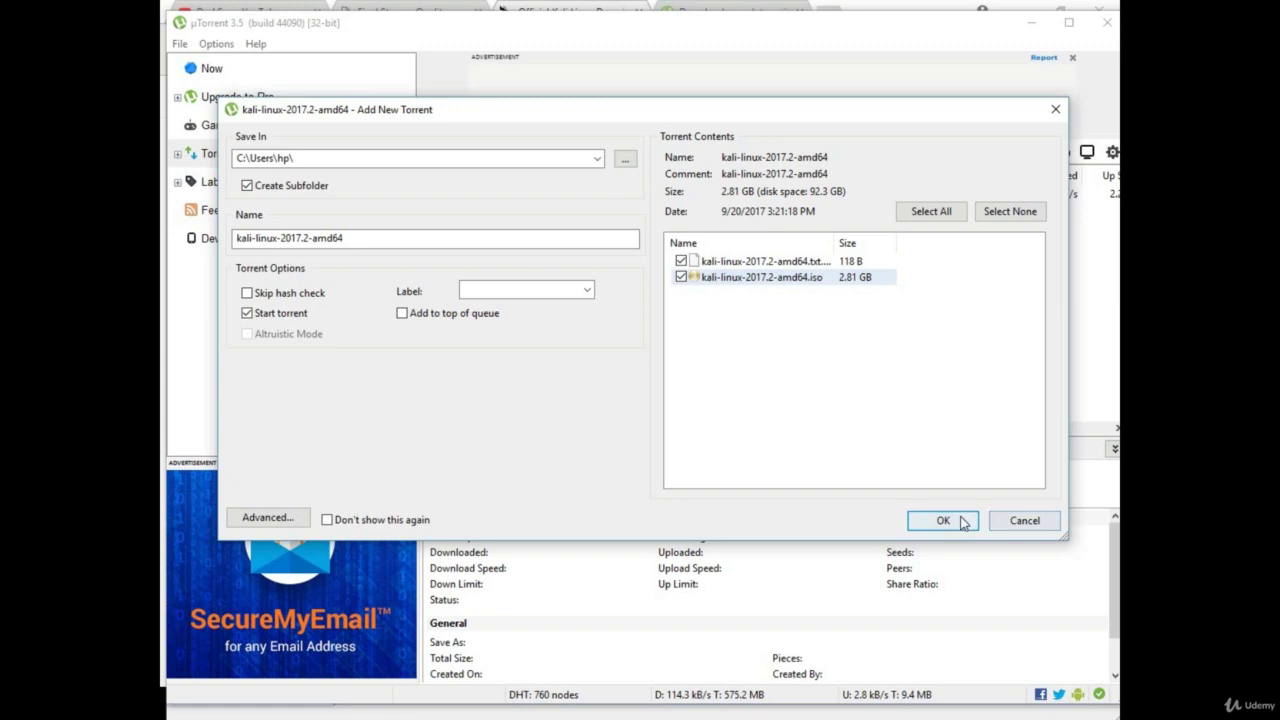
left_click(958, 521)
left_click(709, 209)
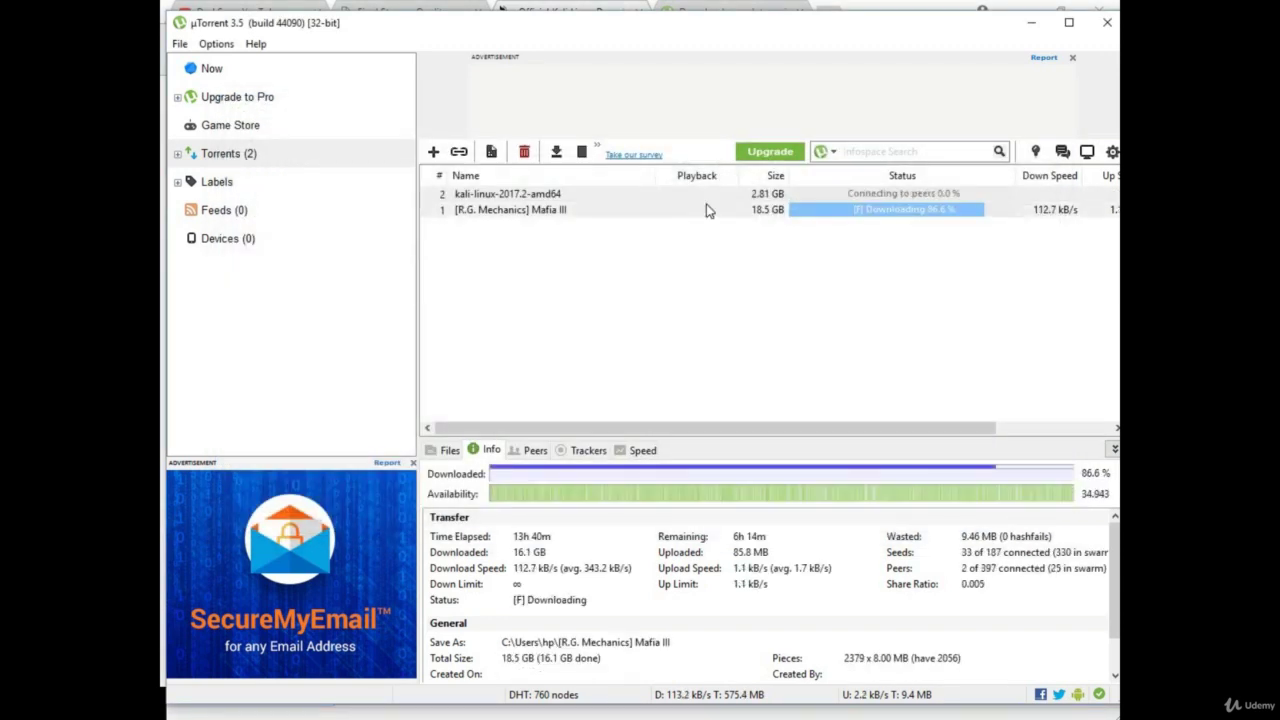
left_click(710, 196)
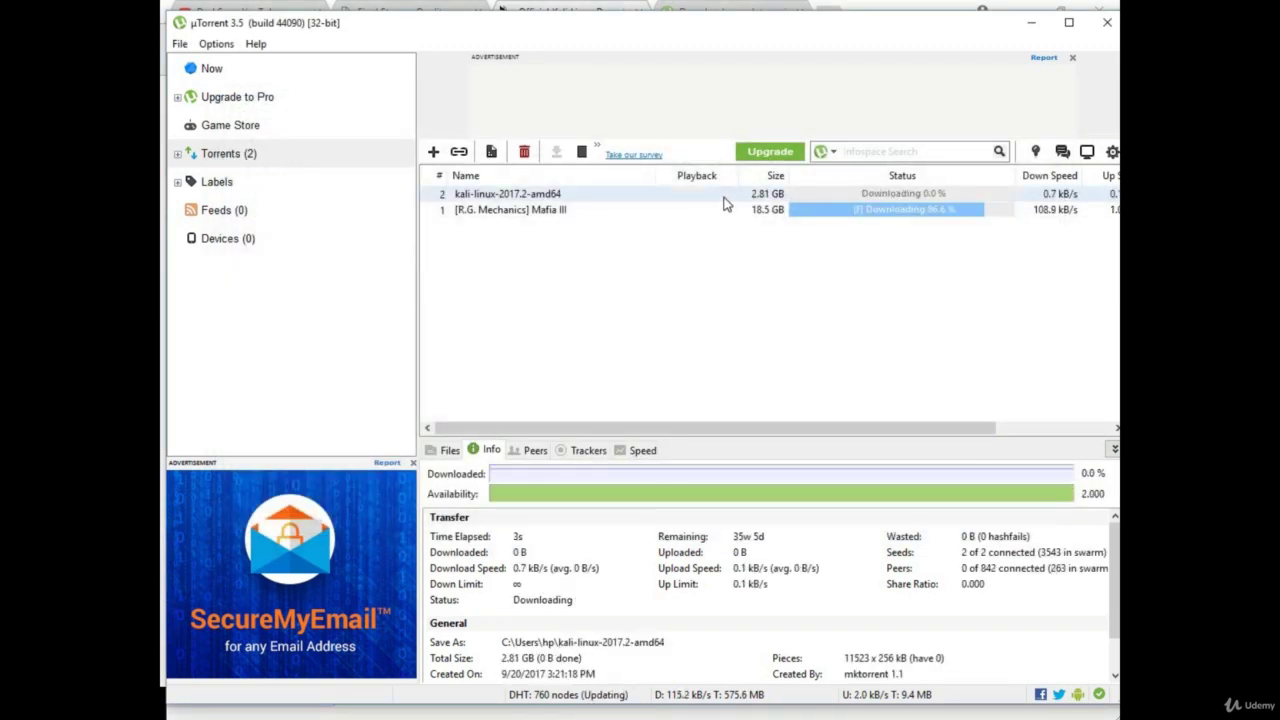
Step: Force-start the kali-linux-2017.2-amd64 torrent in µTorrent
right_click(727, 201)
right_click(722, 199)
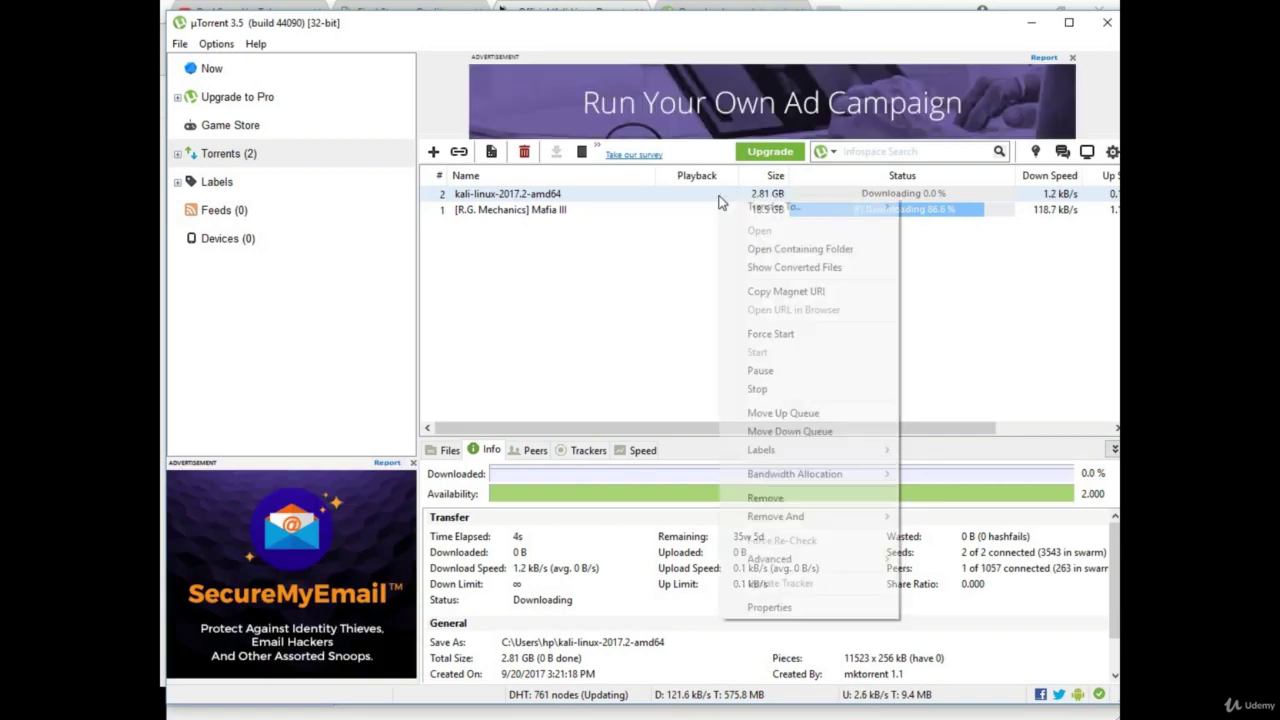
left_click(790, 338)
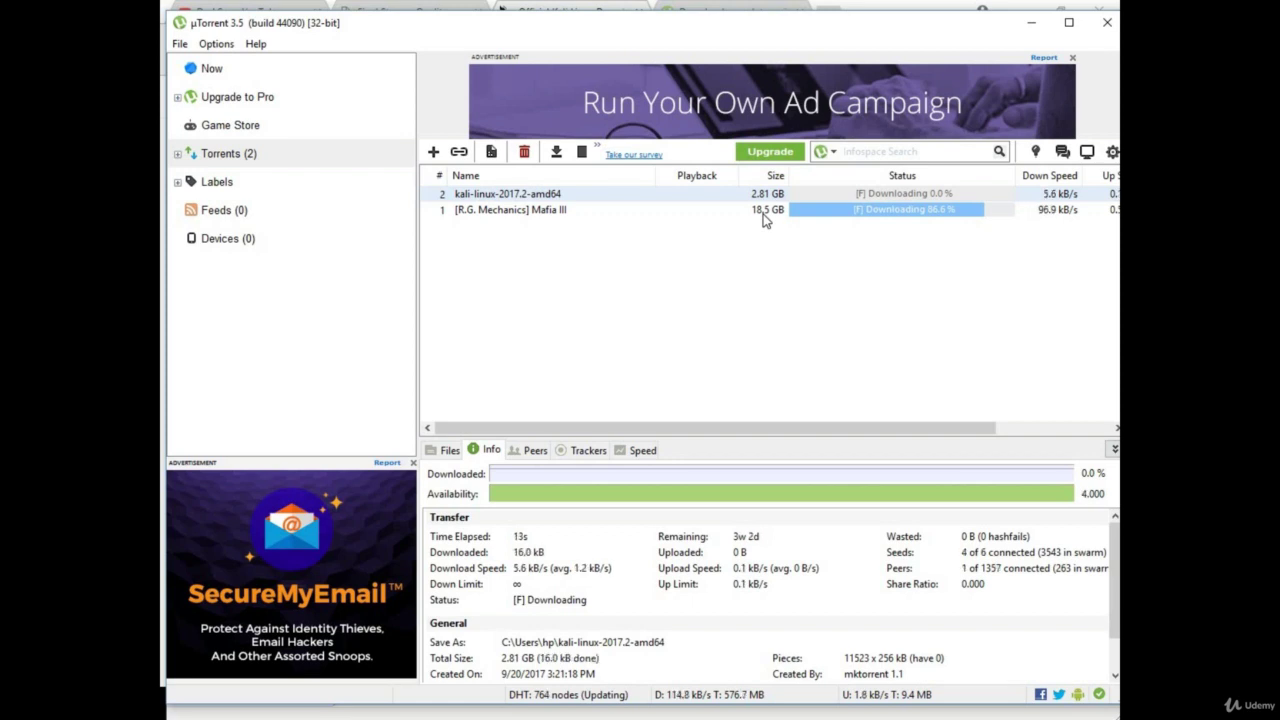
right_click(757, 200)
left_click(806, 357)
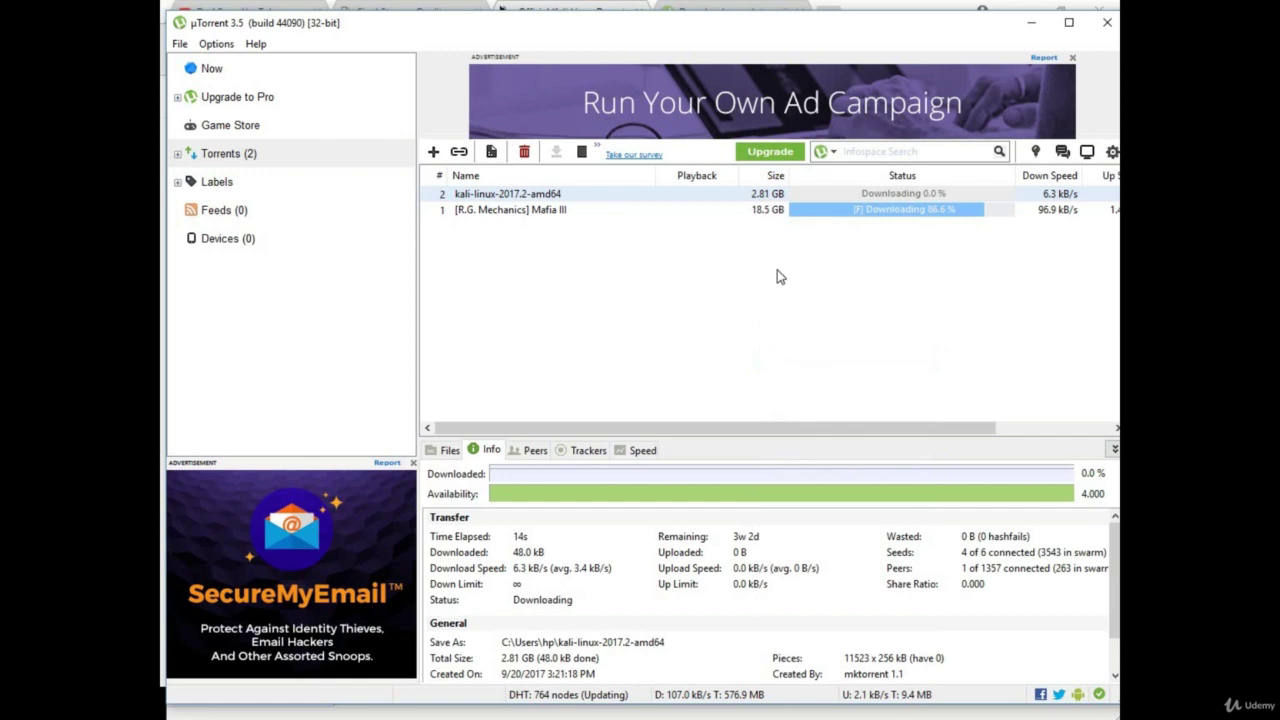
right_click(757, 200)
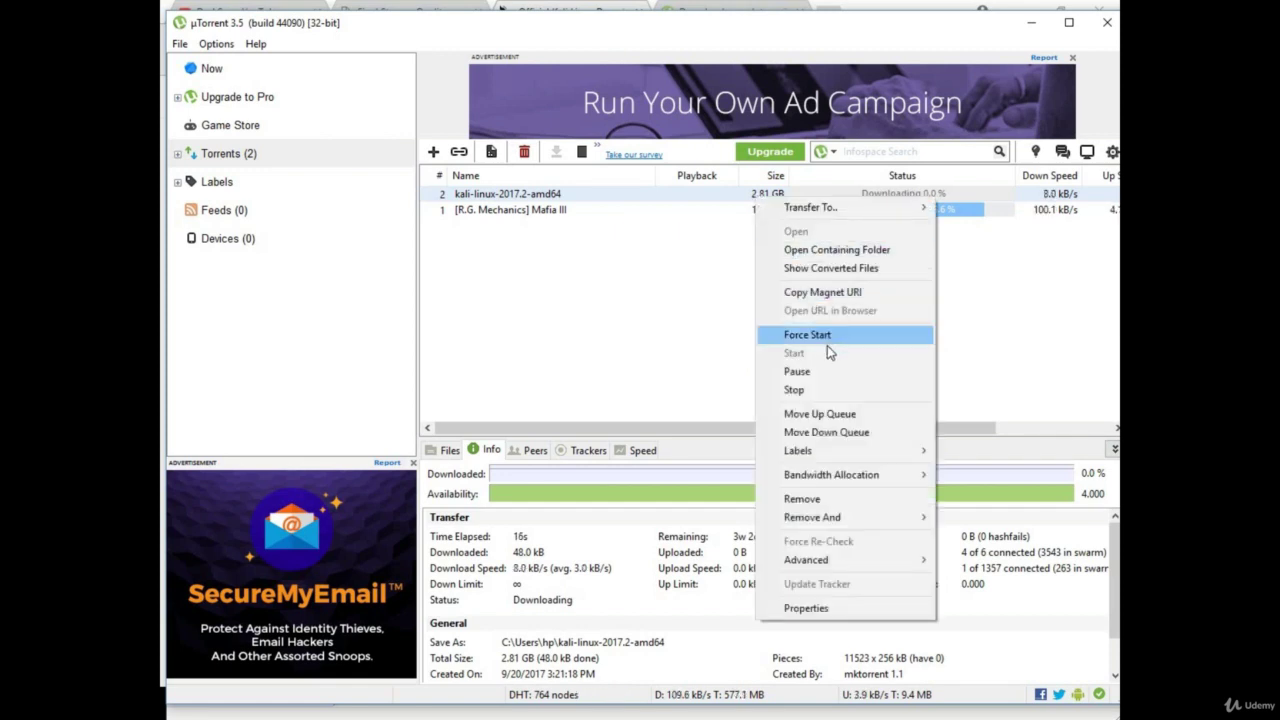
left_click(824, 342)
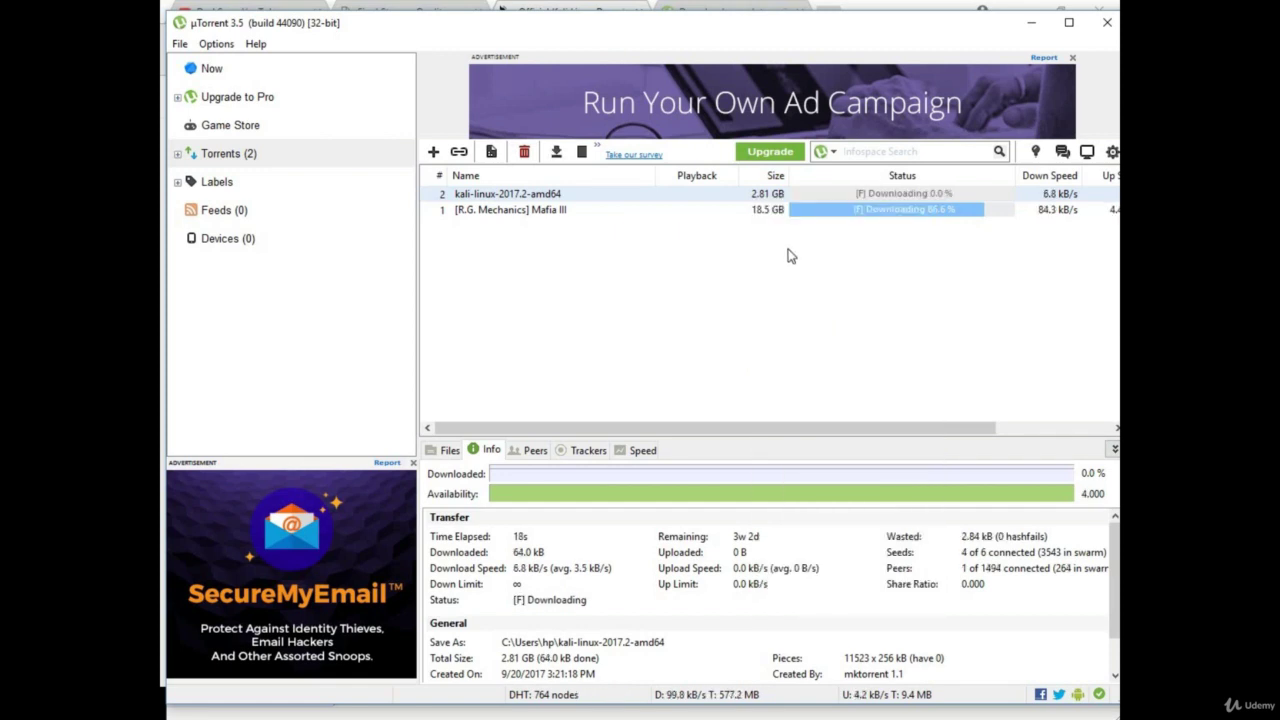
Step: Remove the Kali torrent with Delete .torrent + Data, confirm, and close µTorrent
right_click(732, 198)
mouse_move(888, 517)
left_click(950, 534)
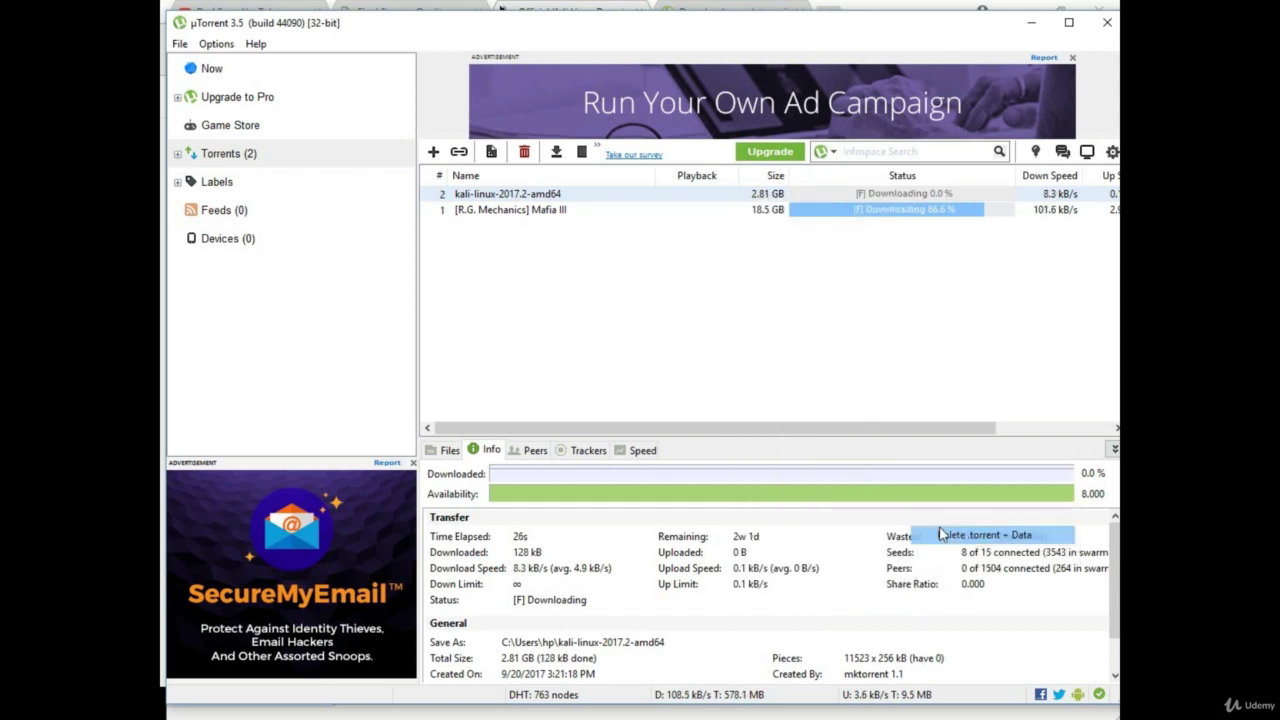
left_click(690, 366)
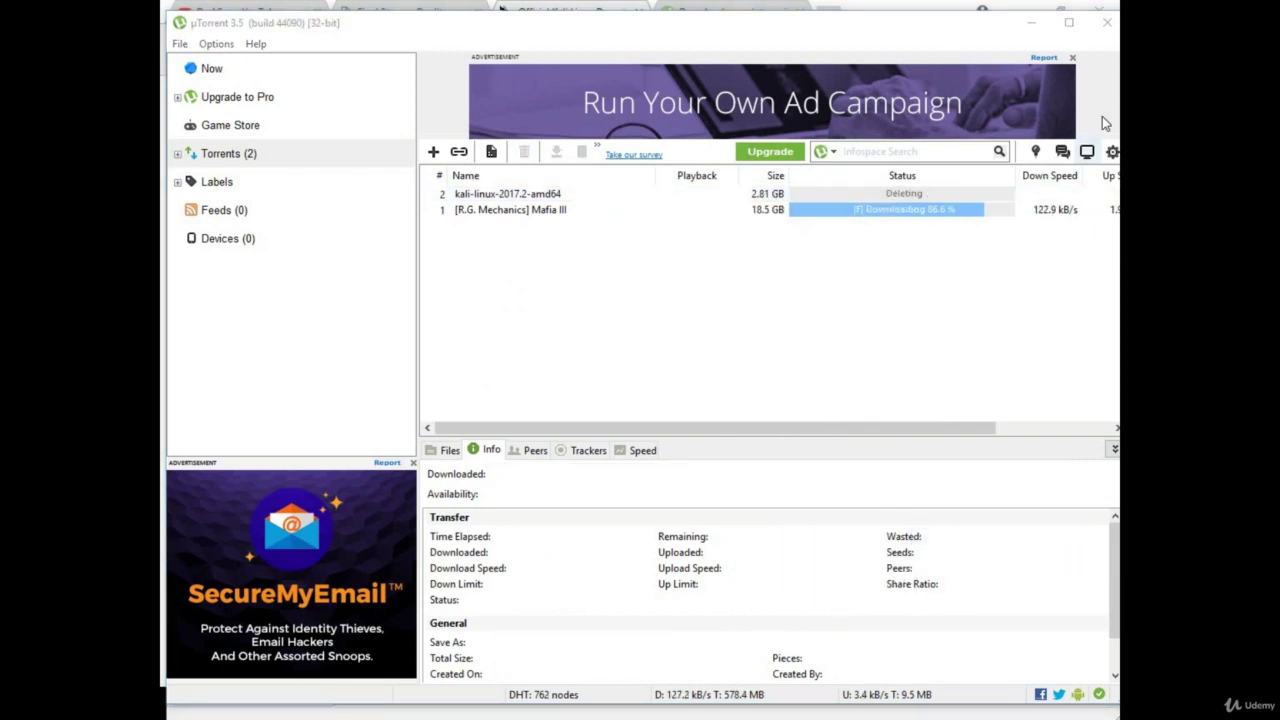
left_click(1105, 21)
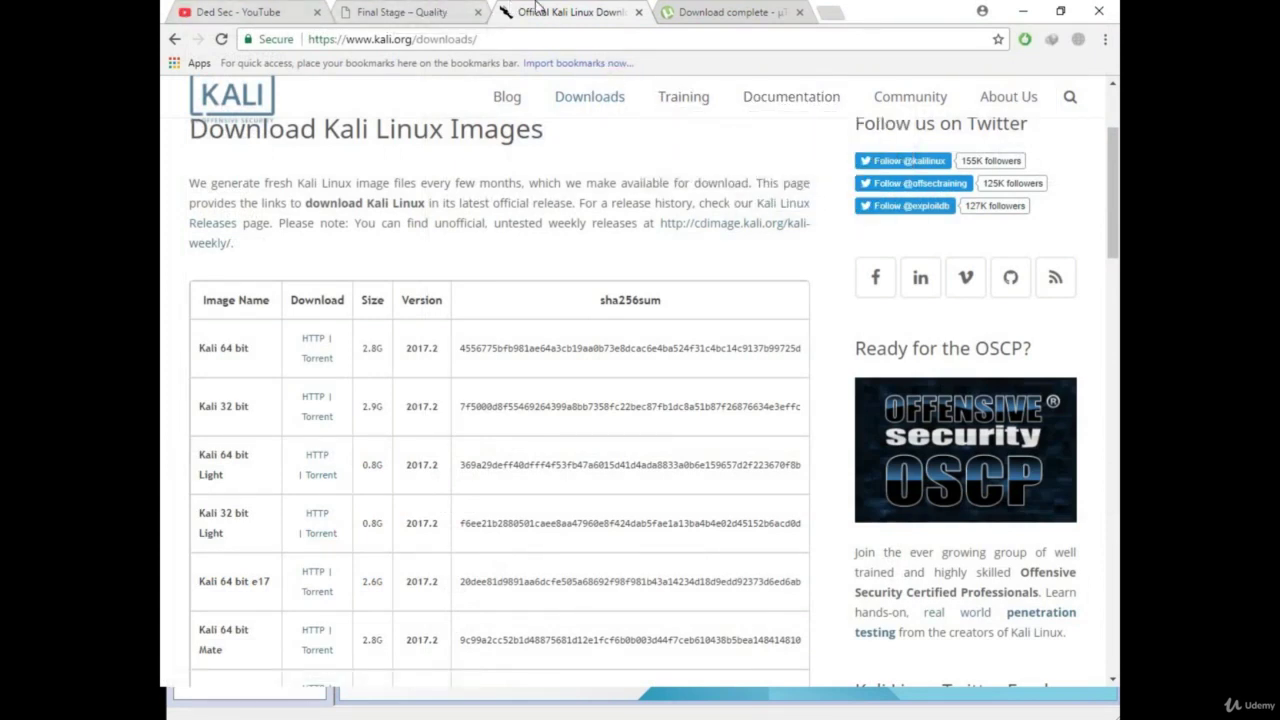
Step: Switch Chrome to the first tab, the Ded Sec YouTube page
key("ctrl+1")
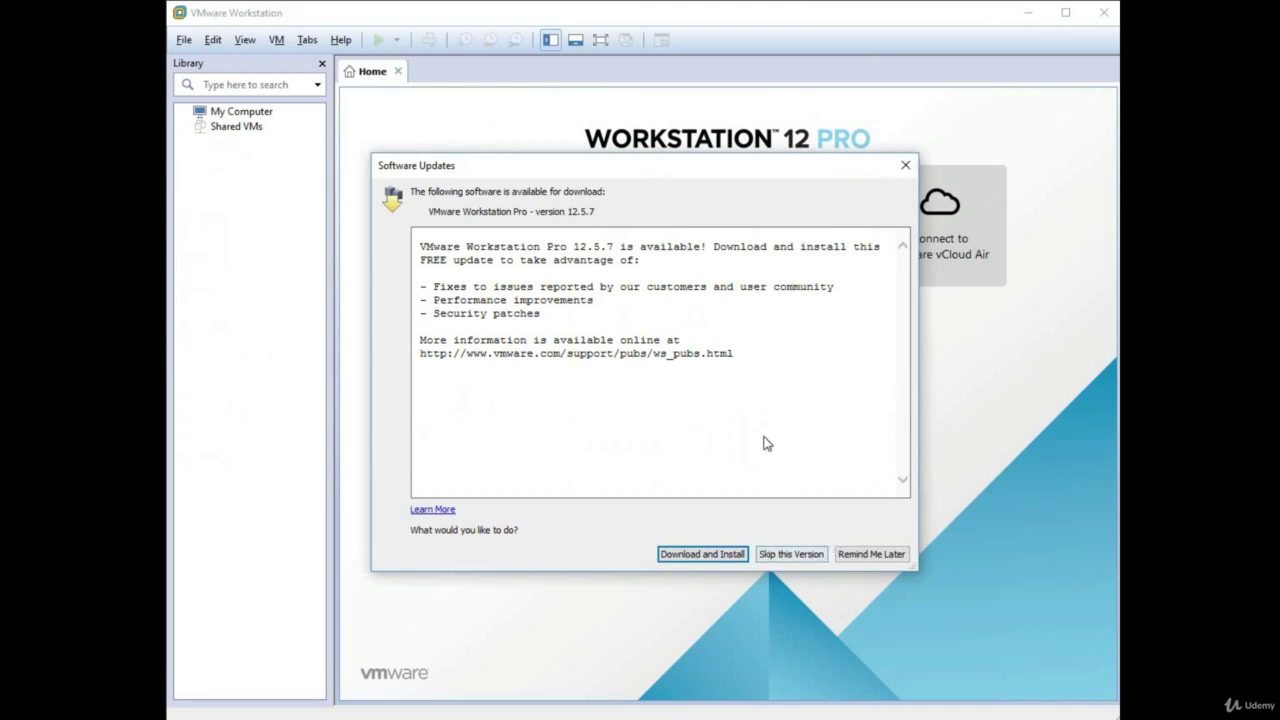
Step: Skip VMware version 12.5.7 and launch Create a New Virtual Machine from the Home tab
left_click(790, 554)
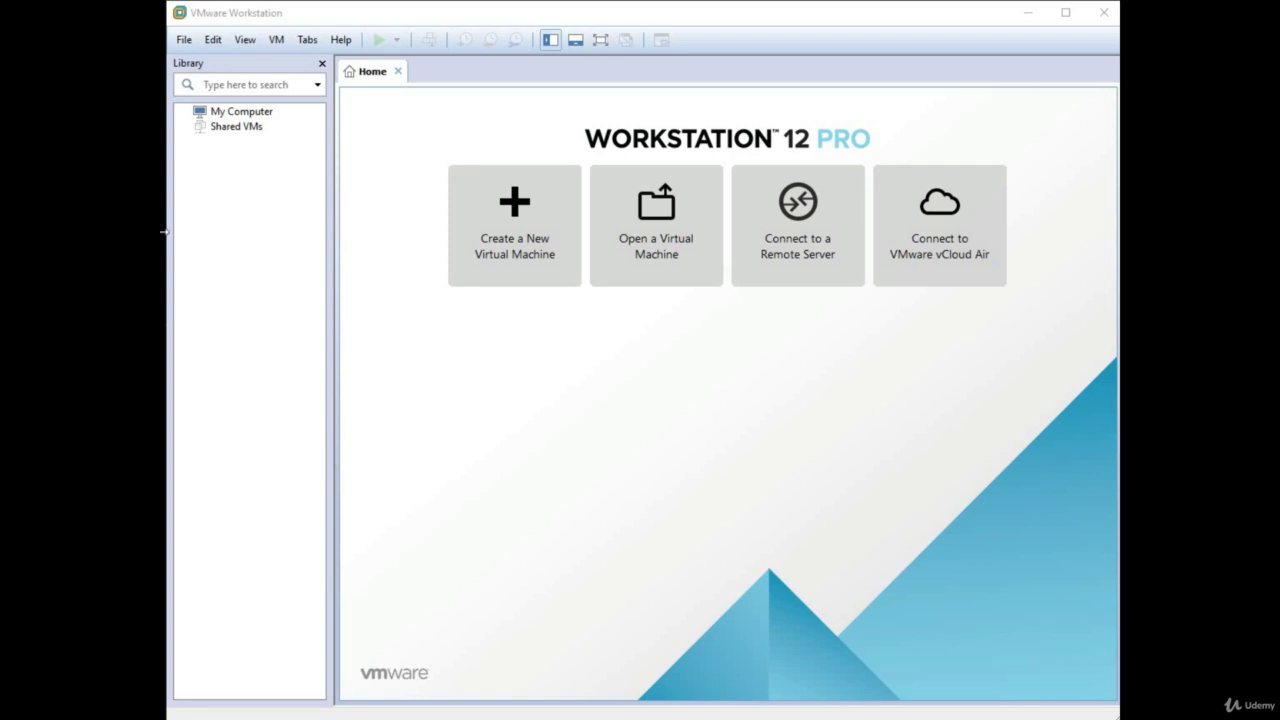
left_click(340, 341)
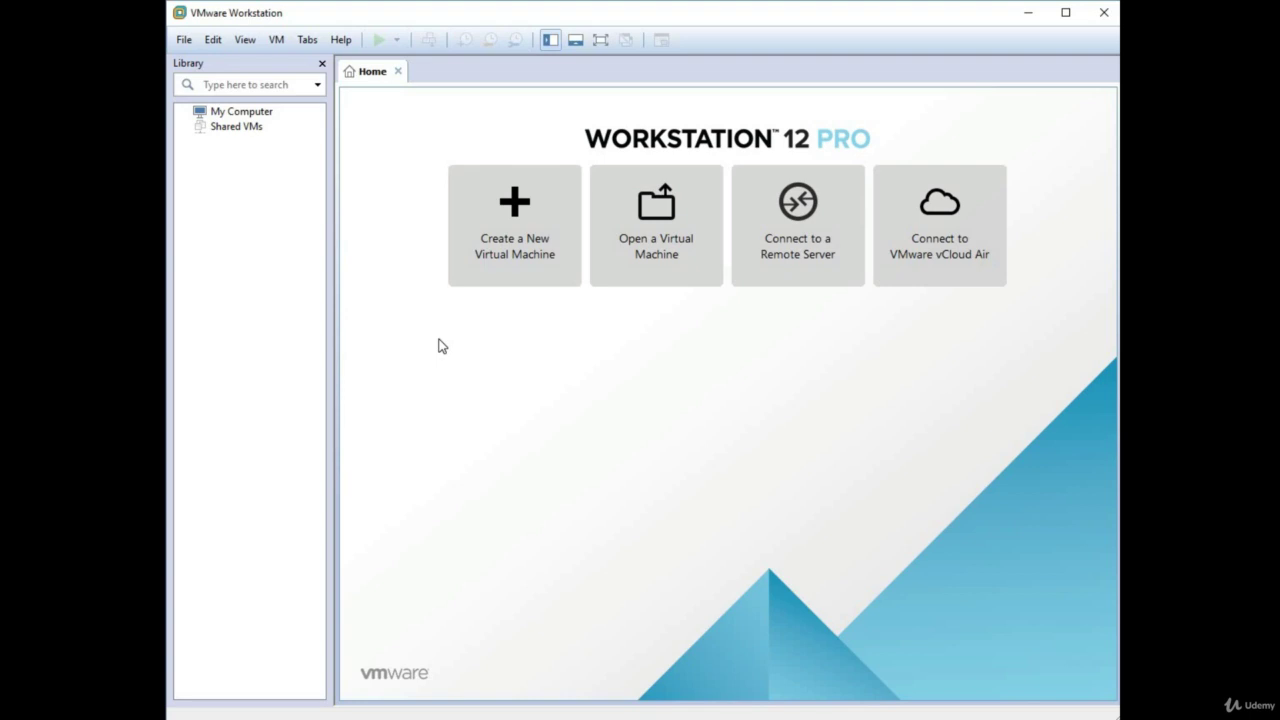
left_click(471, 288)
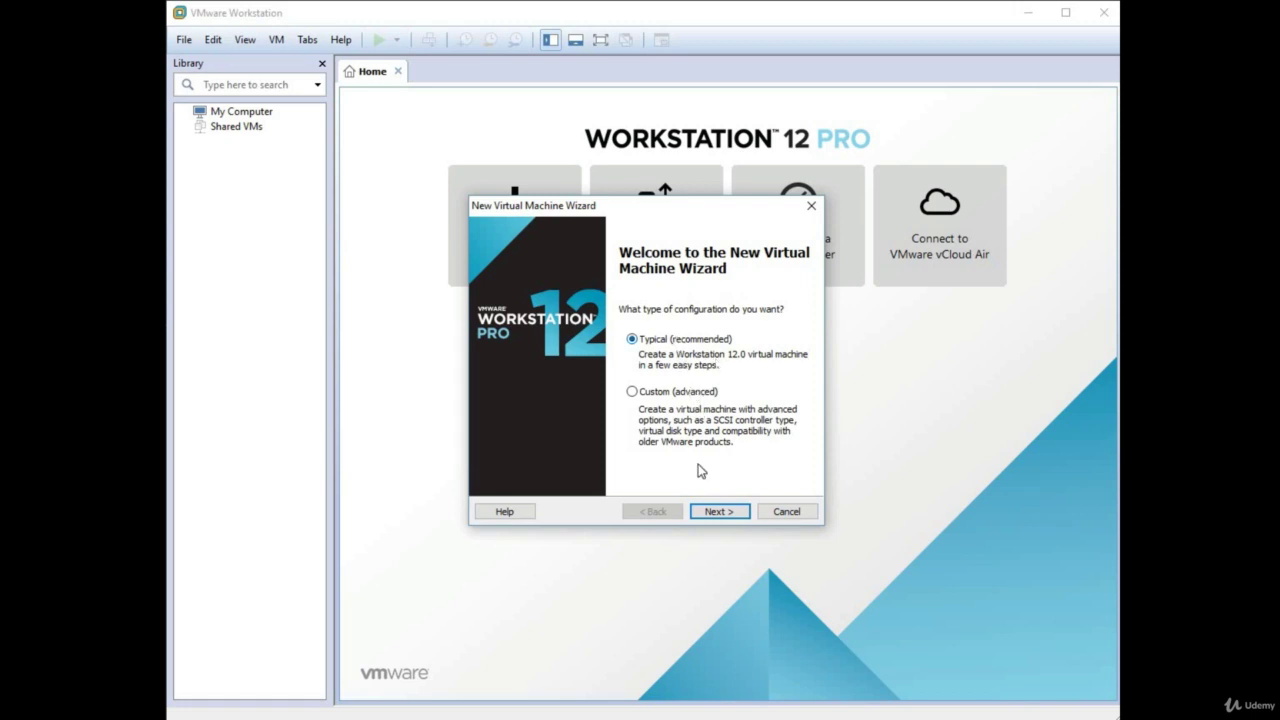
Step: Keep the Typical configuration and choose Installer disc image file (iso) as the install source
left_click(716, 512)
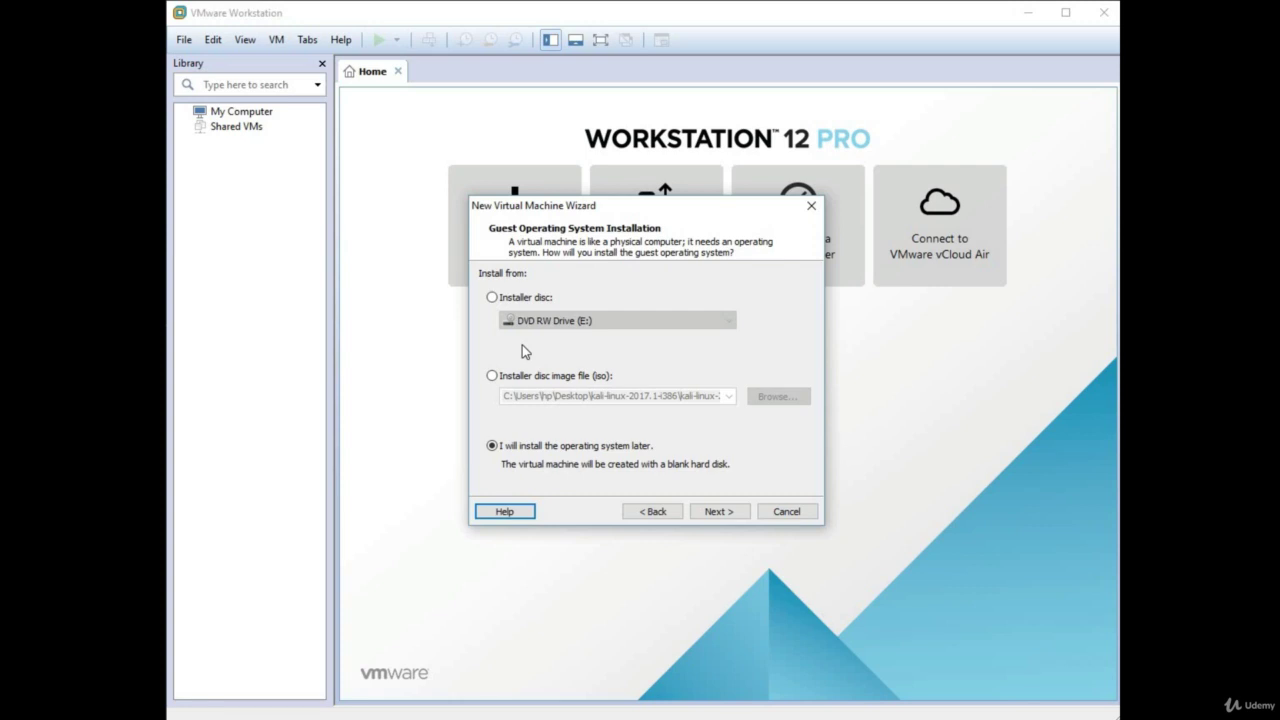
left_click(520, 302)
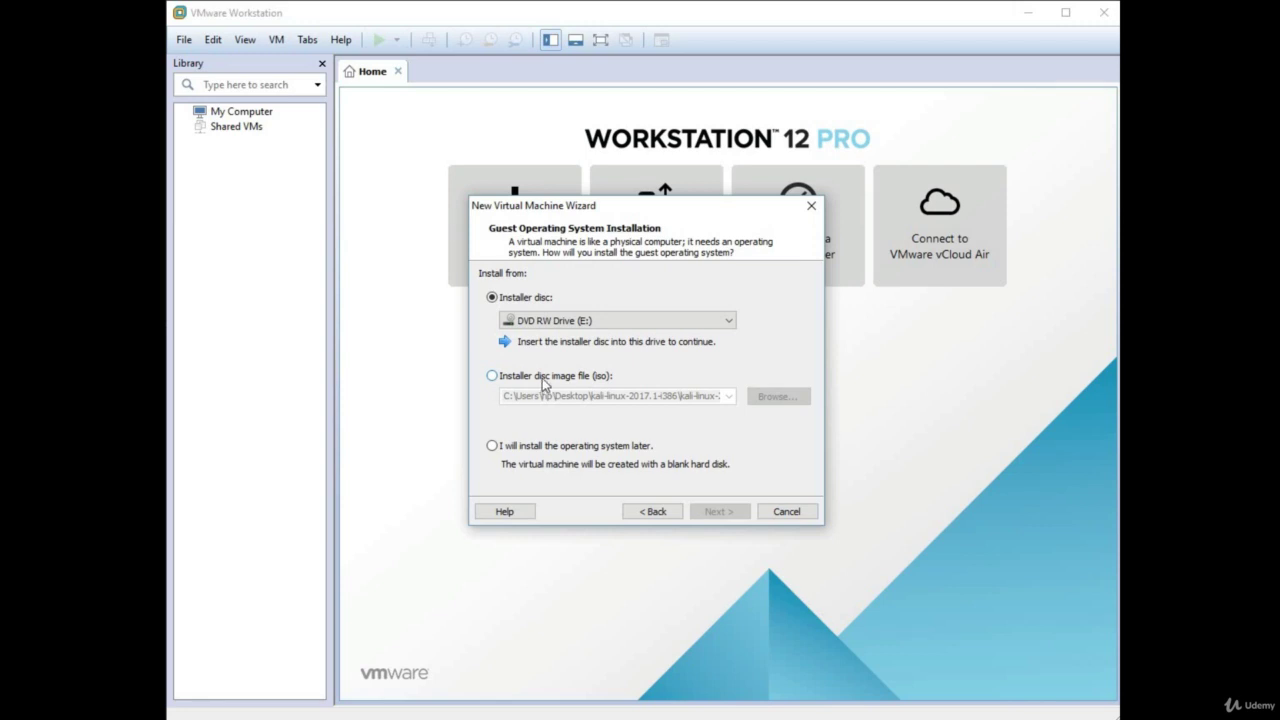
left_click(543, 380)
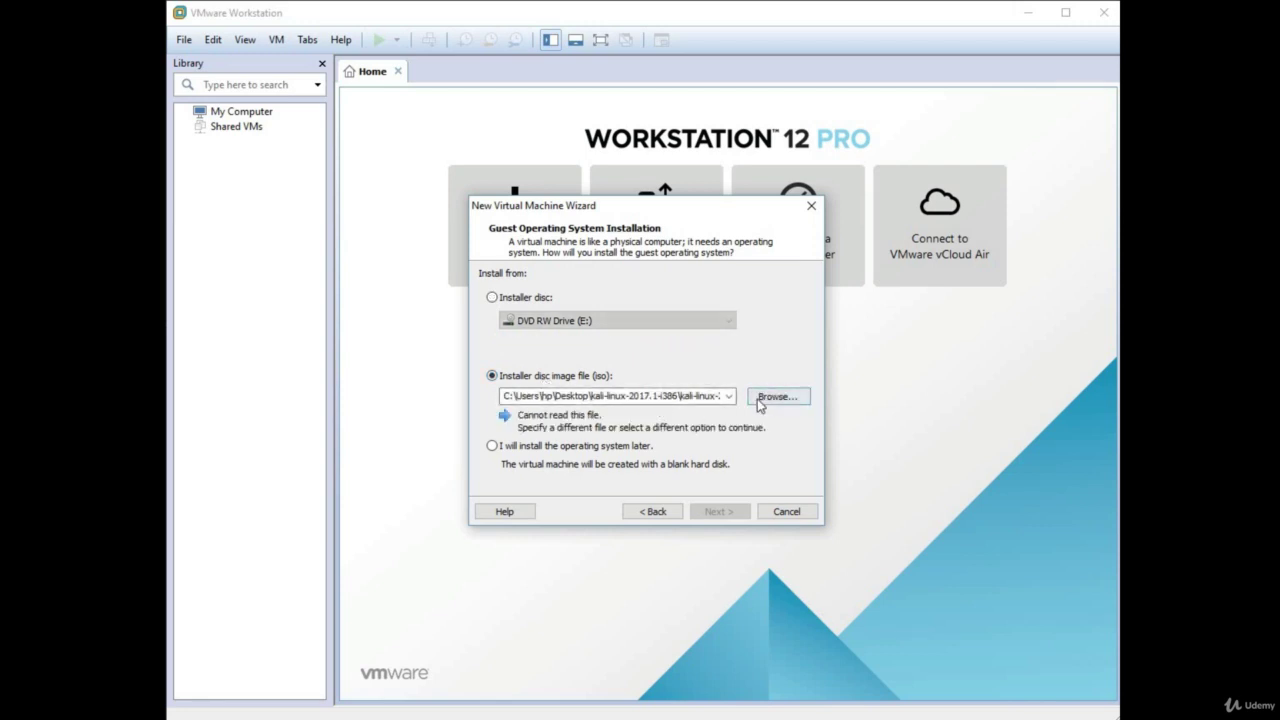
Step: Use Desktop > Kali > kali-linux-2017.1.iso as the installer image and continue
left_click(774, 397)
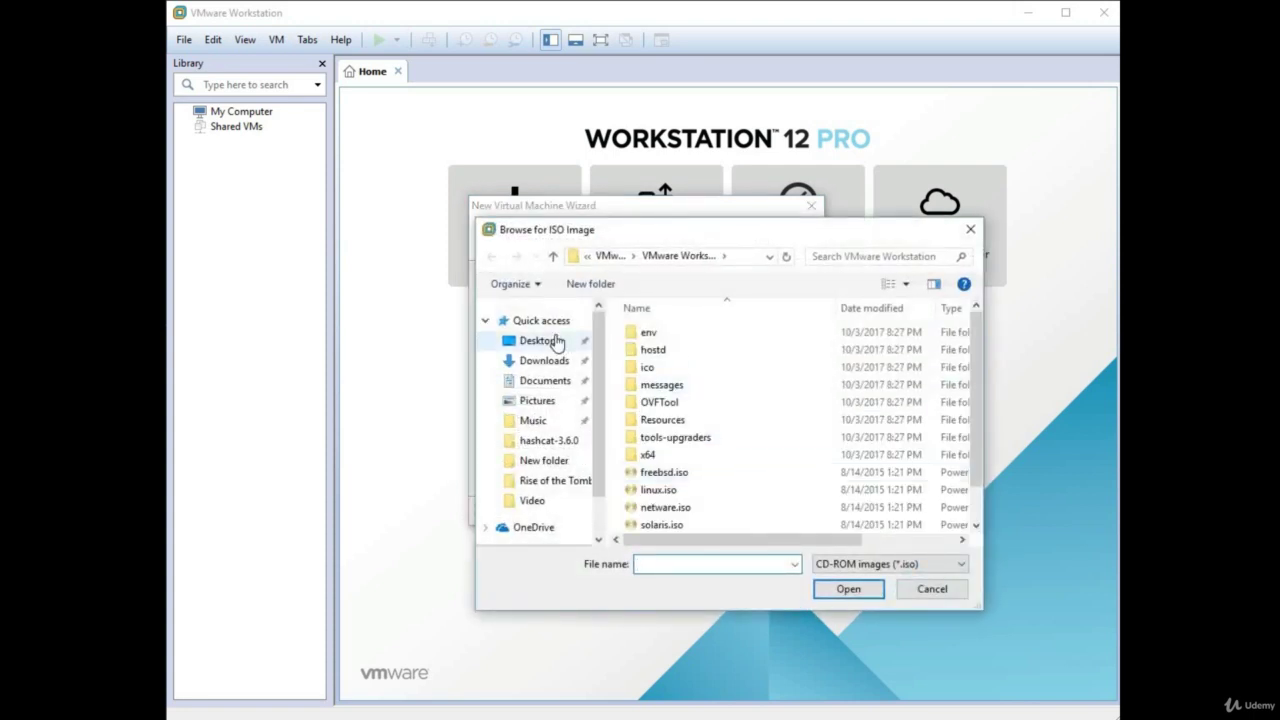
left_click(555, 341)
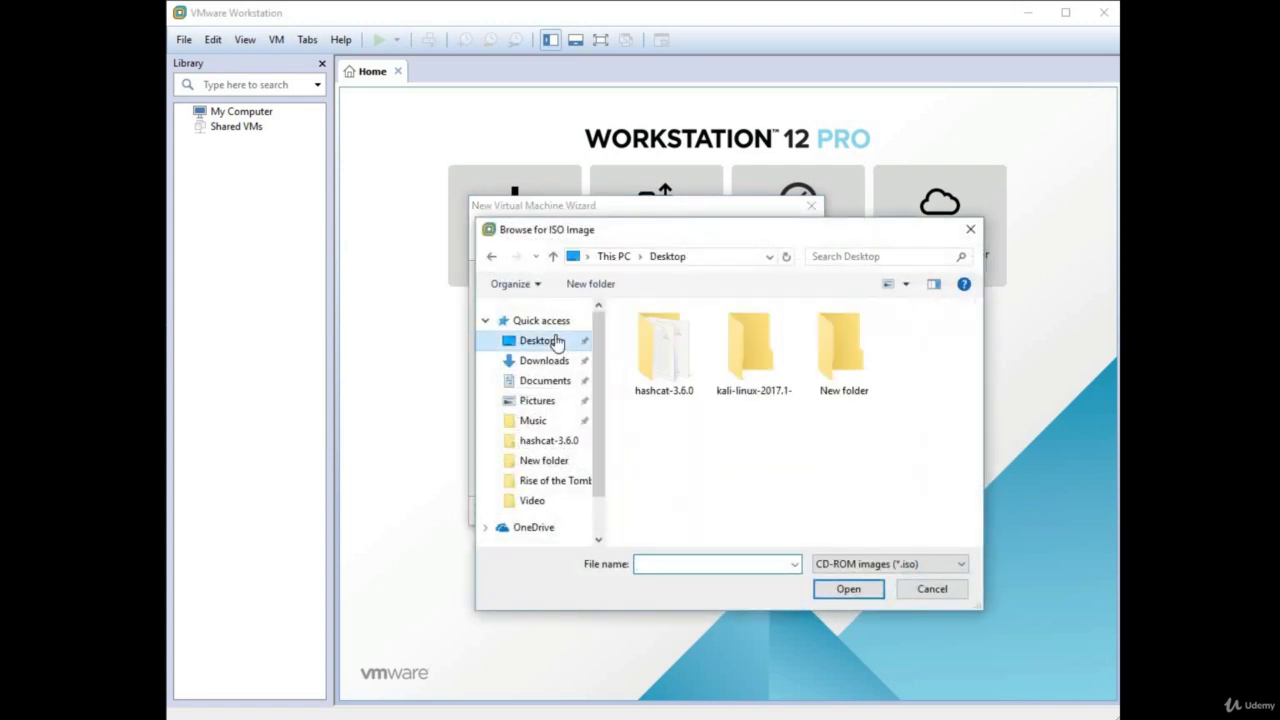
double_click(739, 372)
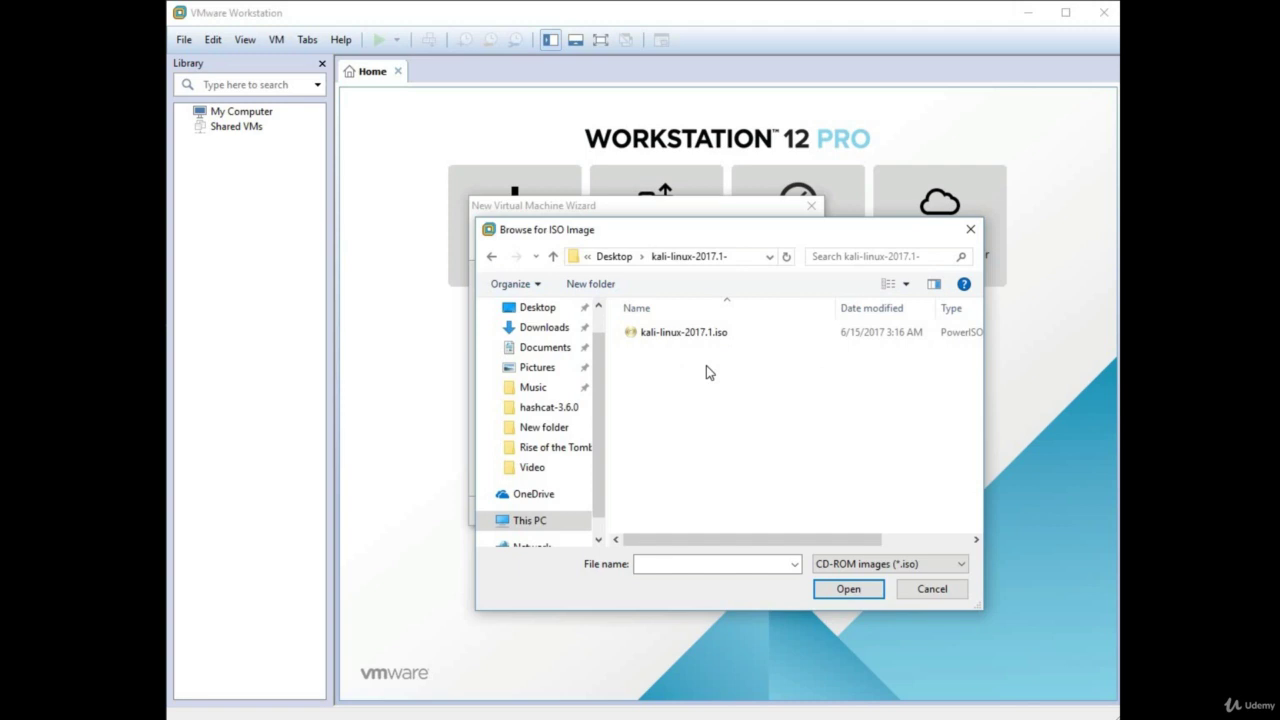
left_click(727, 337)
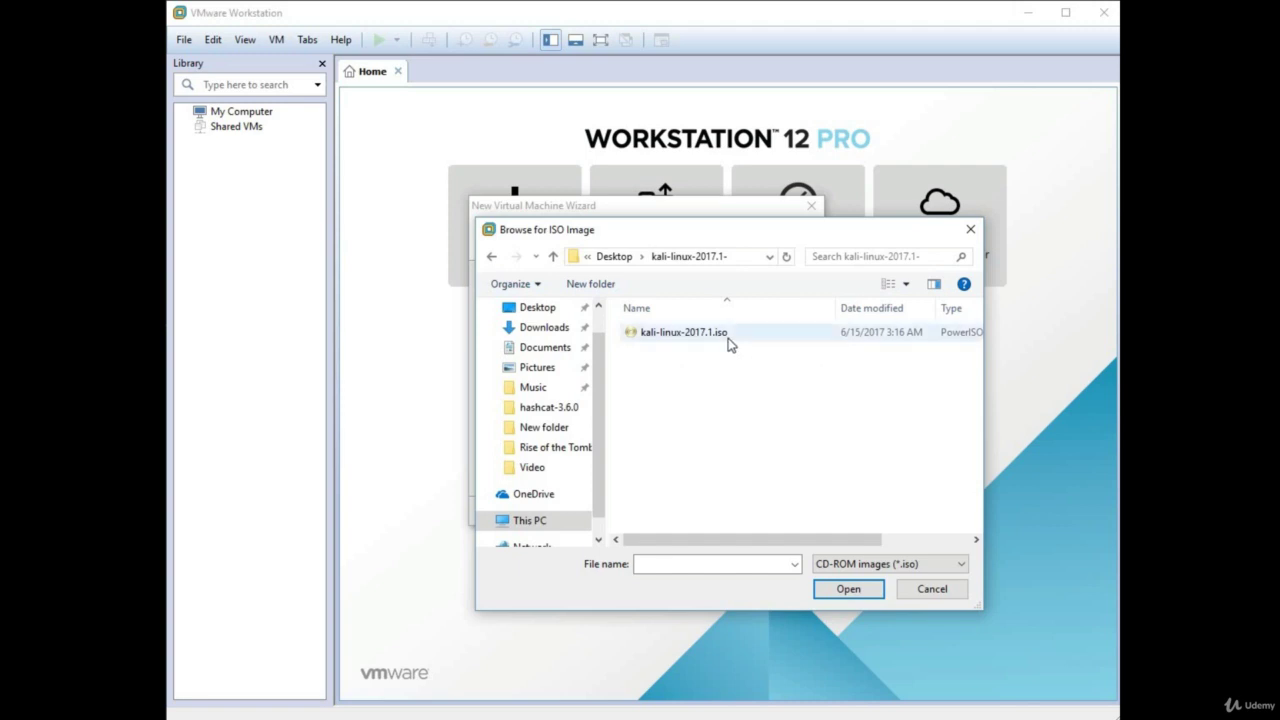
left_click(848, 588)
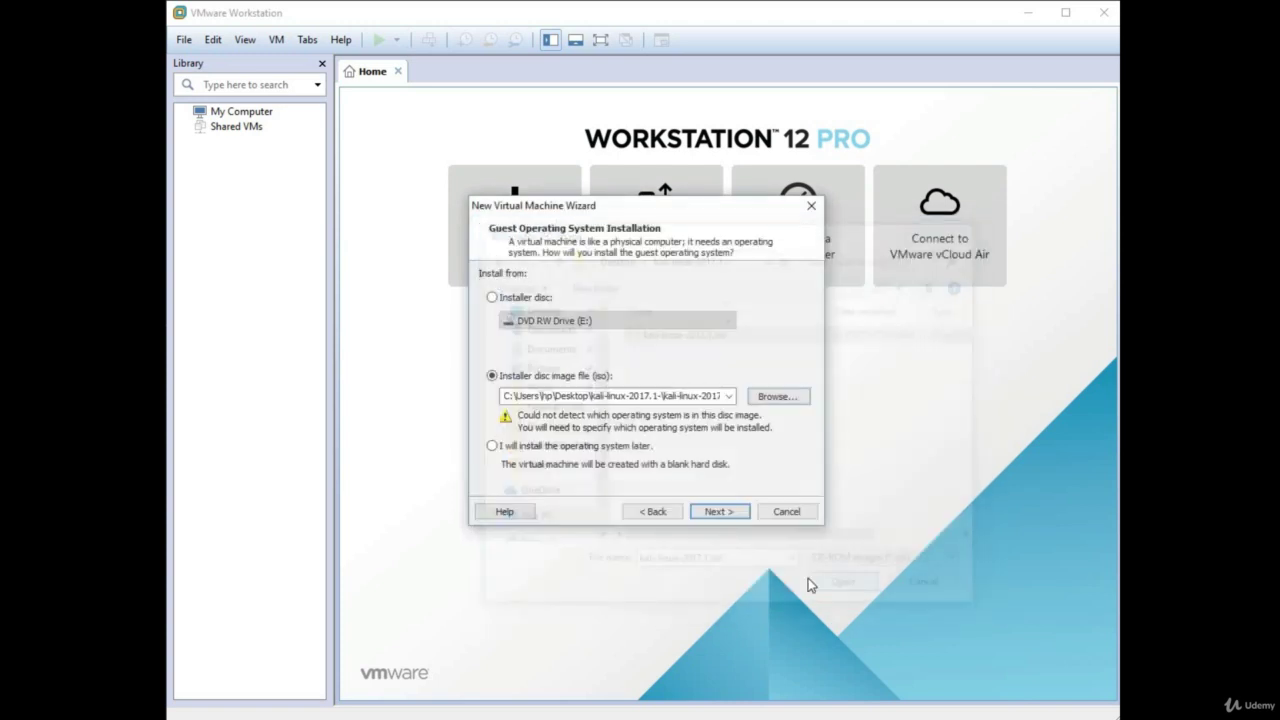
left_click(735, 516)
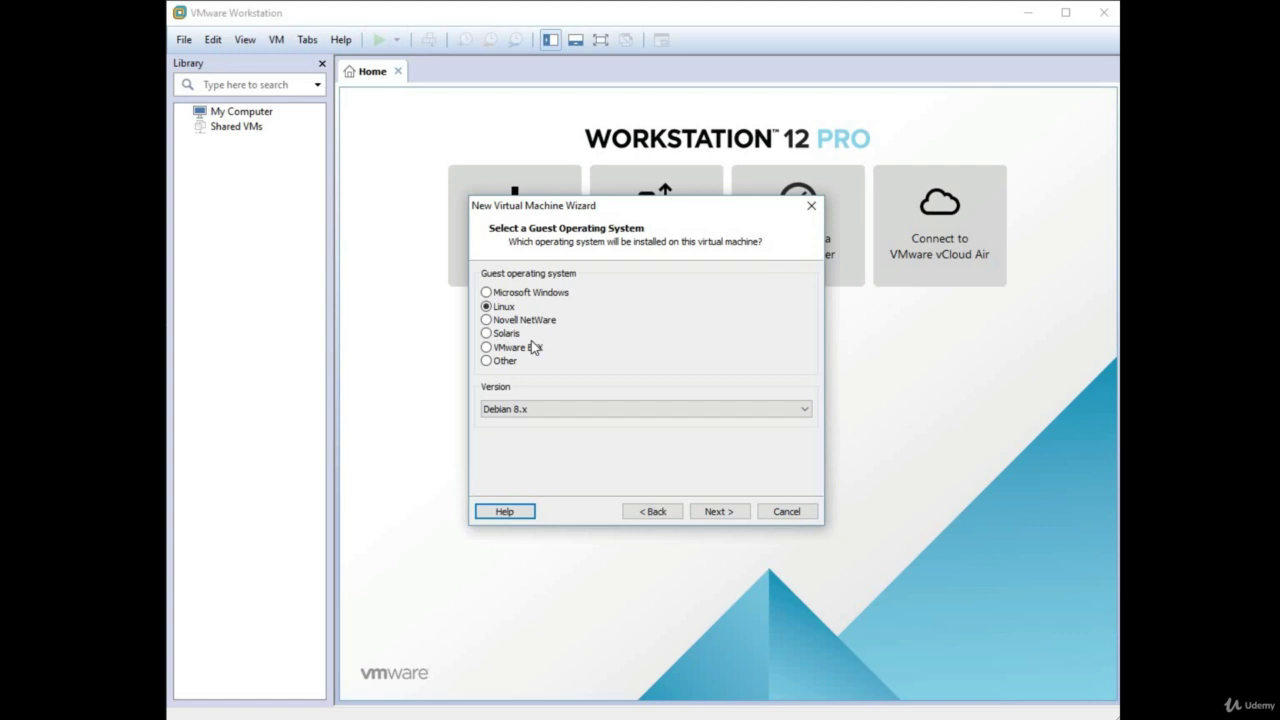
Step: Pick Debian 8.x 64-bit from the Linux version list and go to the naming page
left_click(557, 410)
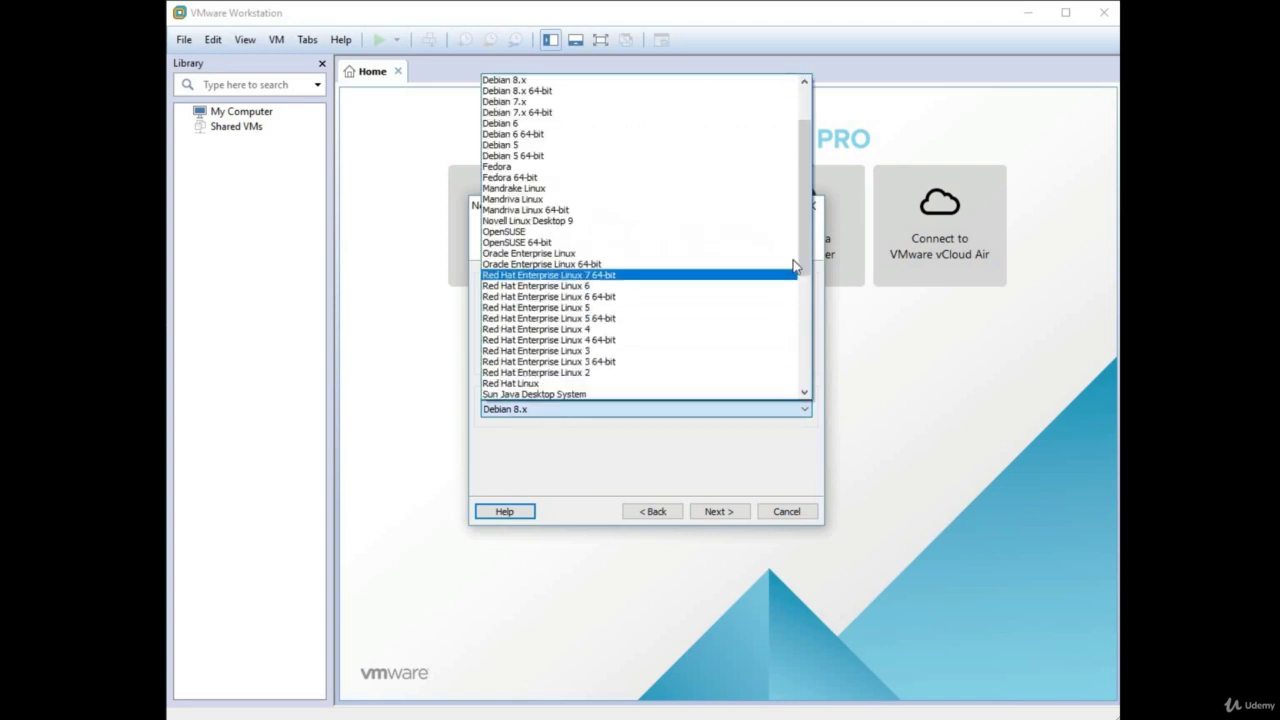
scroll(808, 191, "up", 1)
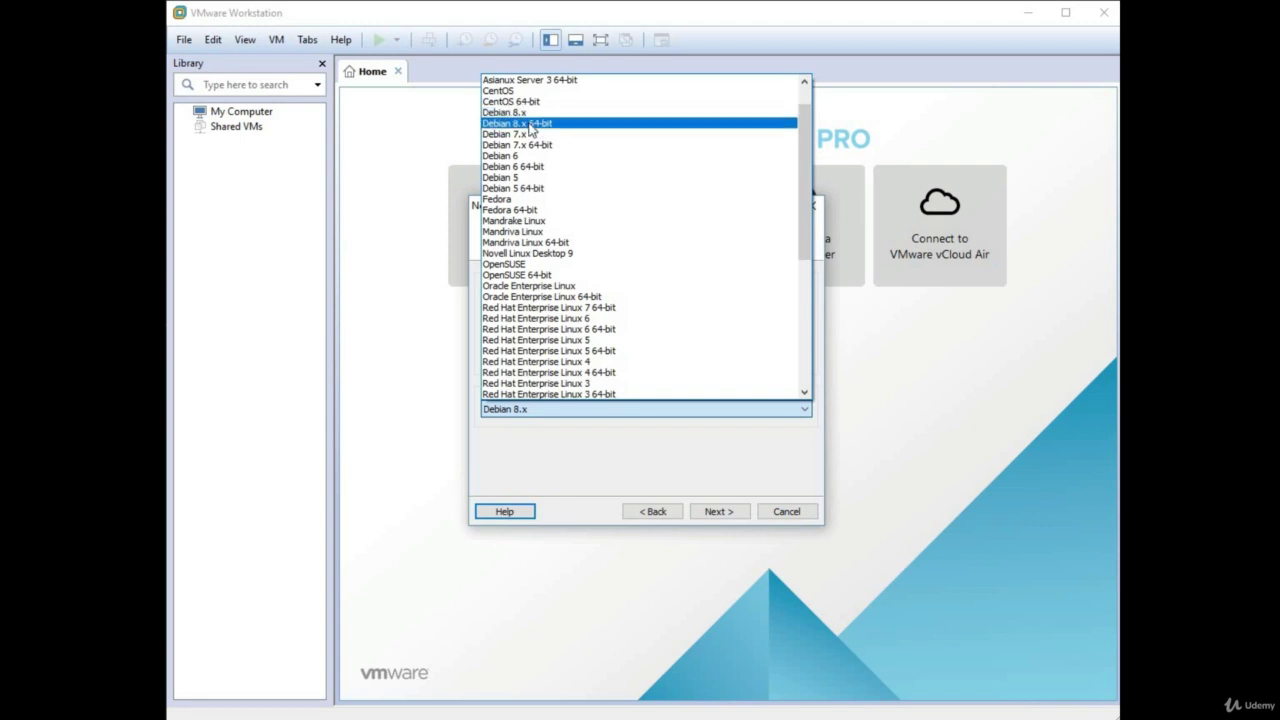
left_click(530, 124)
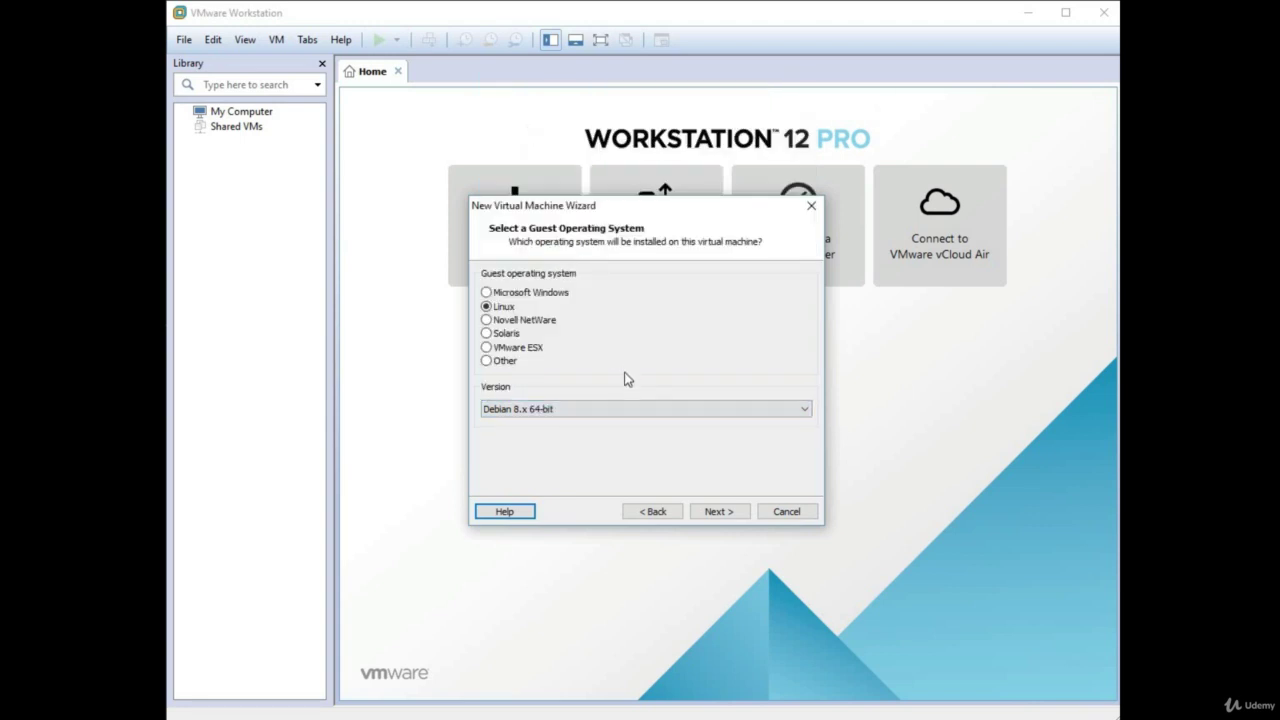
left_click(697, 512)
left_click(572, 295)
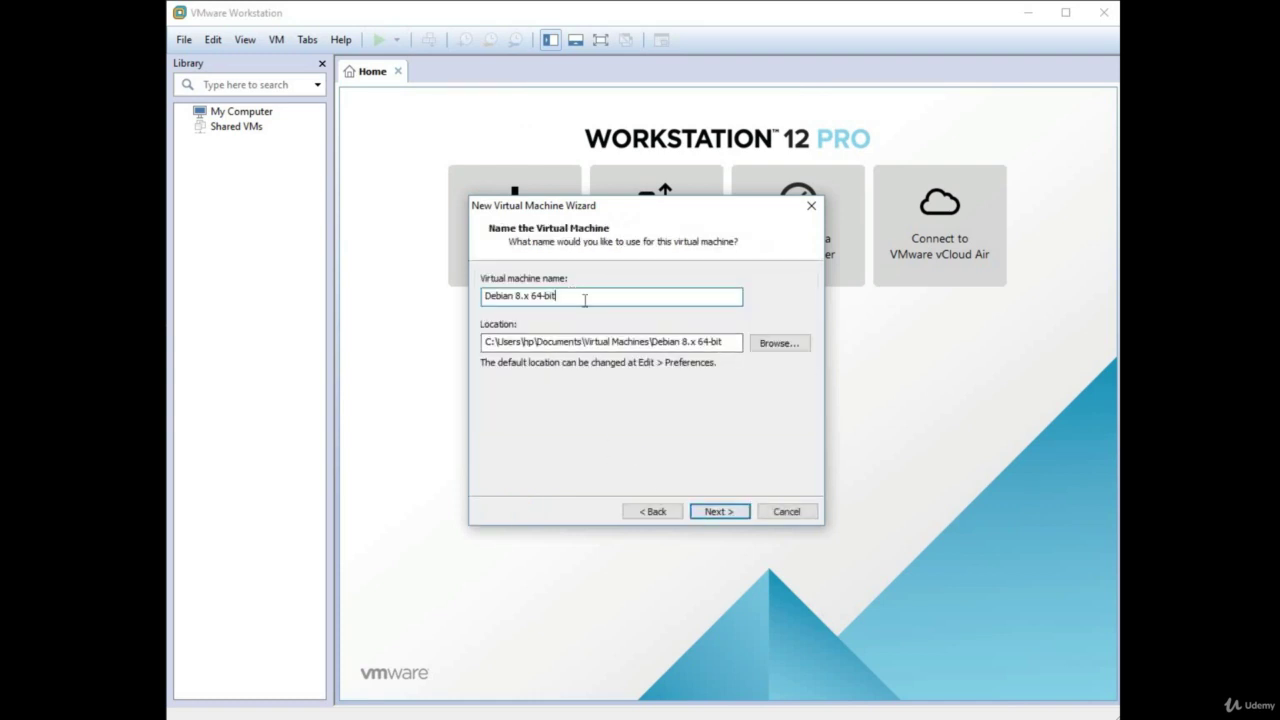
Step: Replace the default name Debian 8.x 64-bit with 'Kali Linux' and enter a 50 GB disk size
left_click_drag(572, 295, 484, 295)
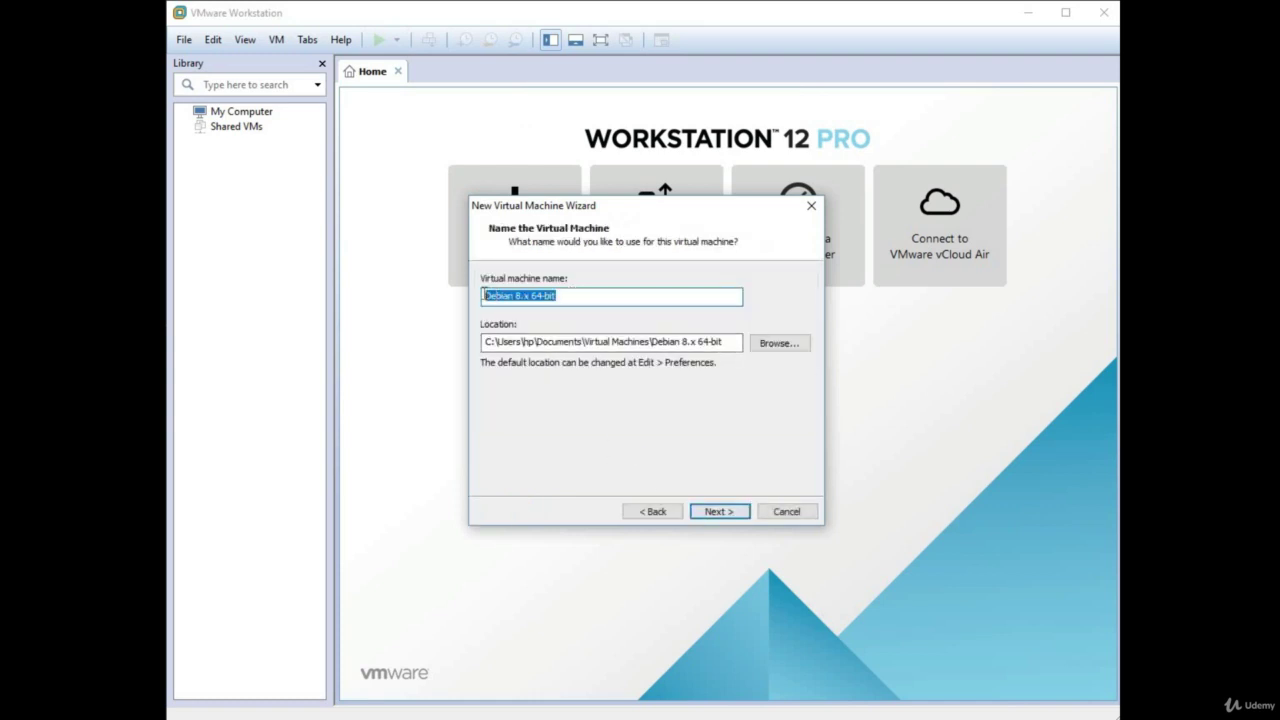
key("BackSpace")
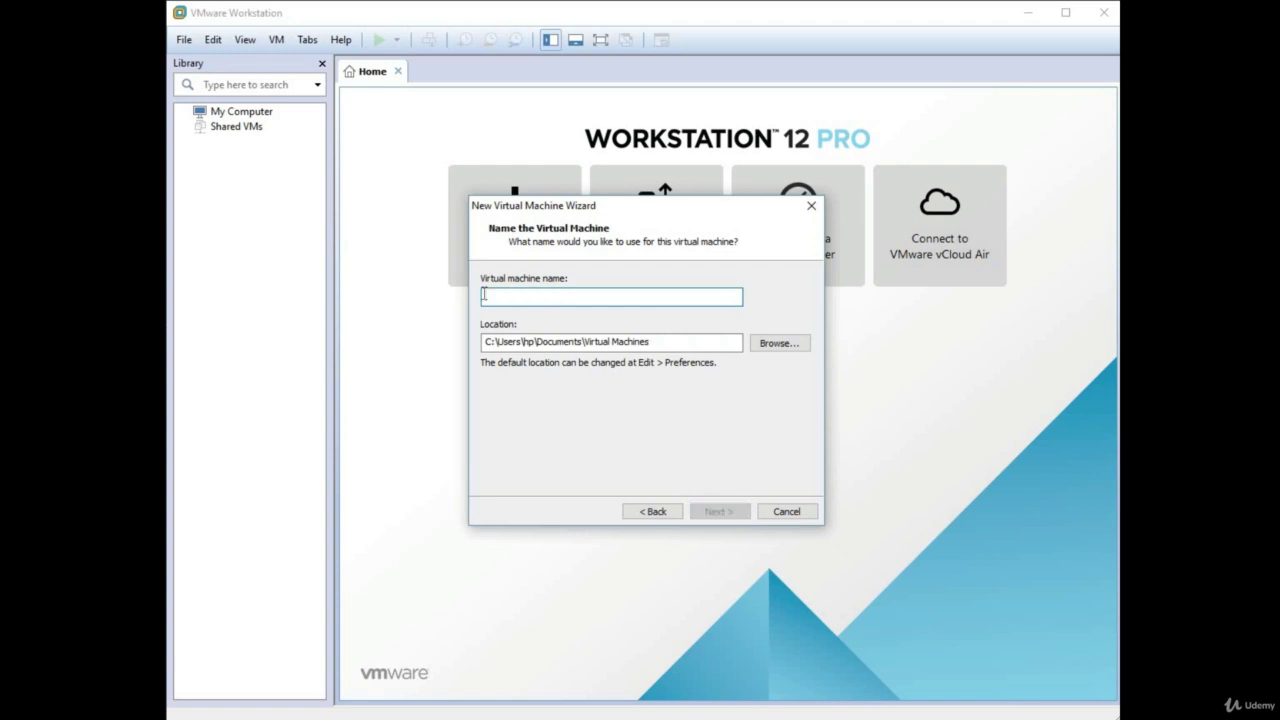
type("Kali Lim")
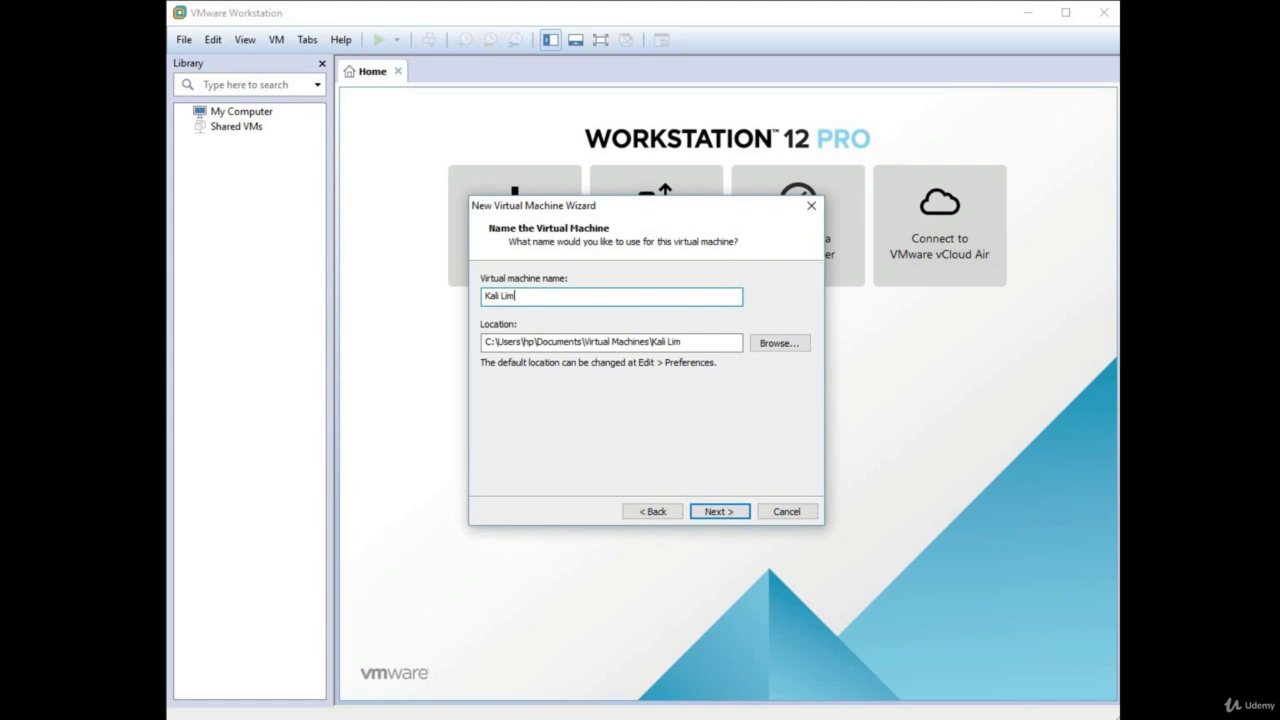
key("BackSpace")
type("nux")
key("Return")
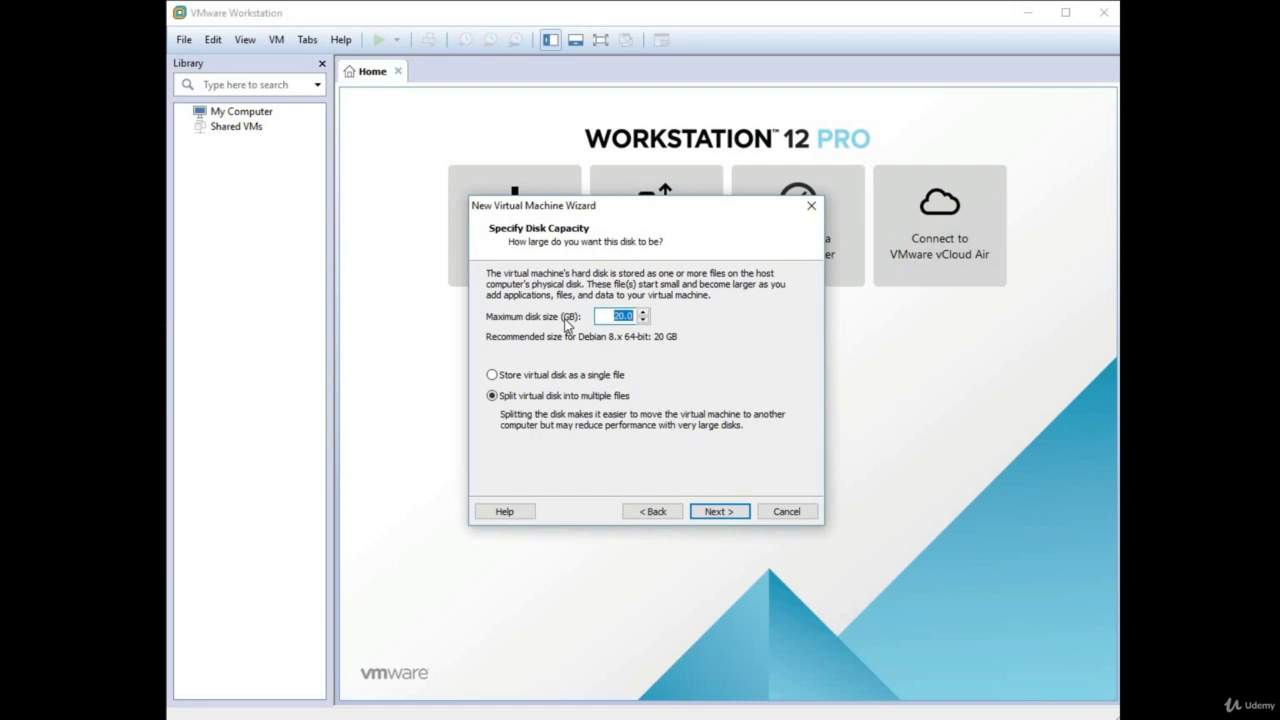
type("50")
left_click(714, 513)
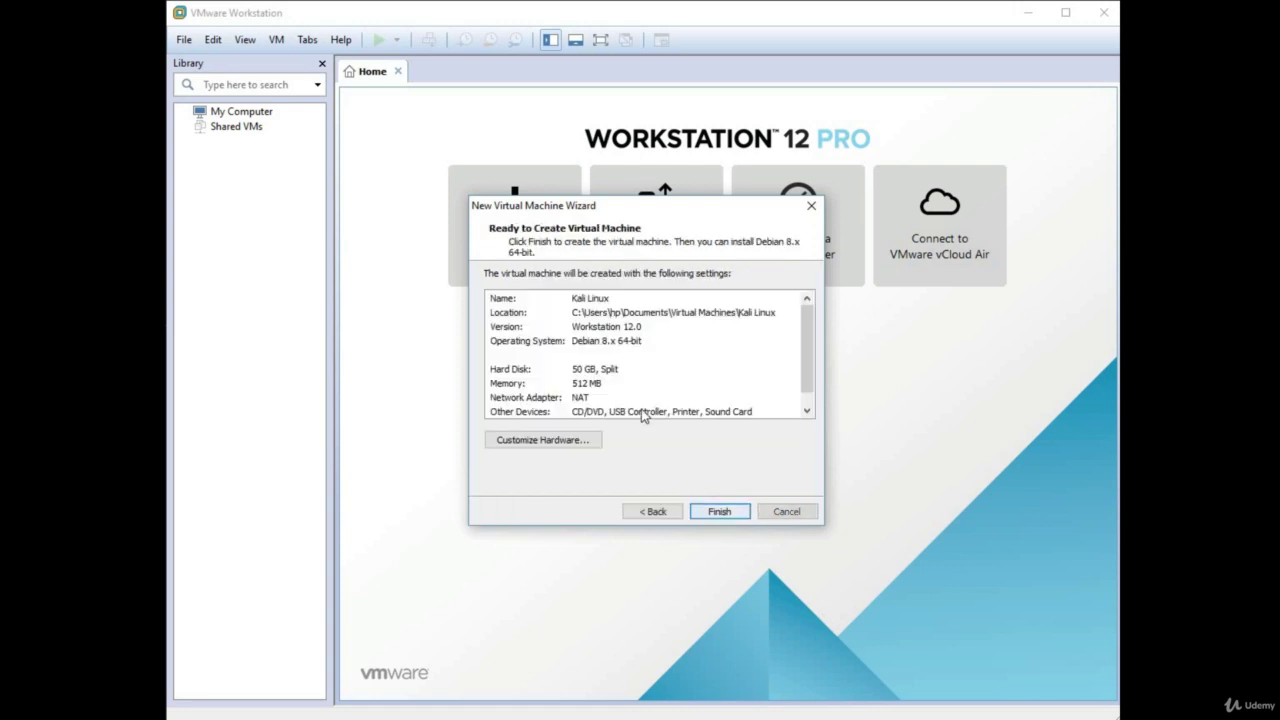
Step: In Customize Hardware, set memory to 2048 MB and 2 cores per processor
left_click(537, 450)
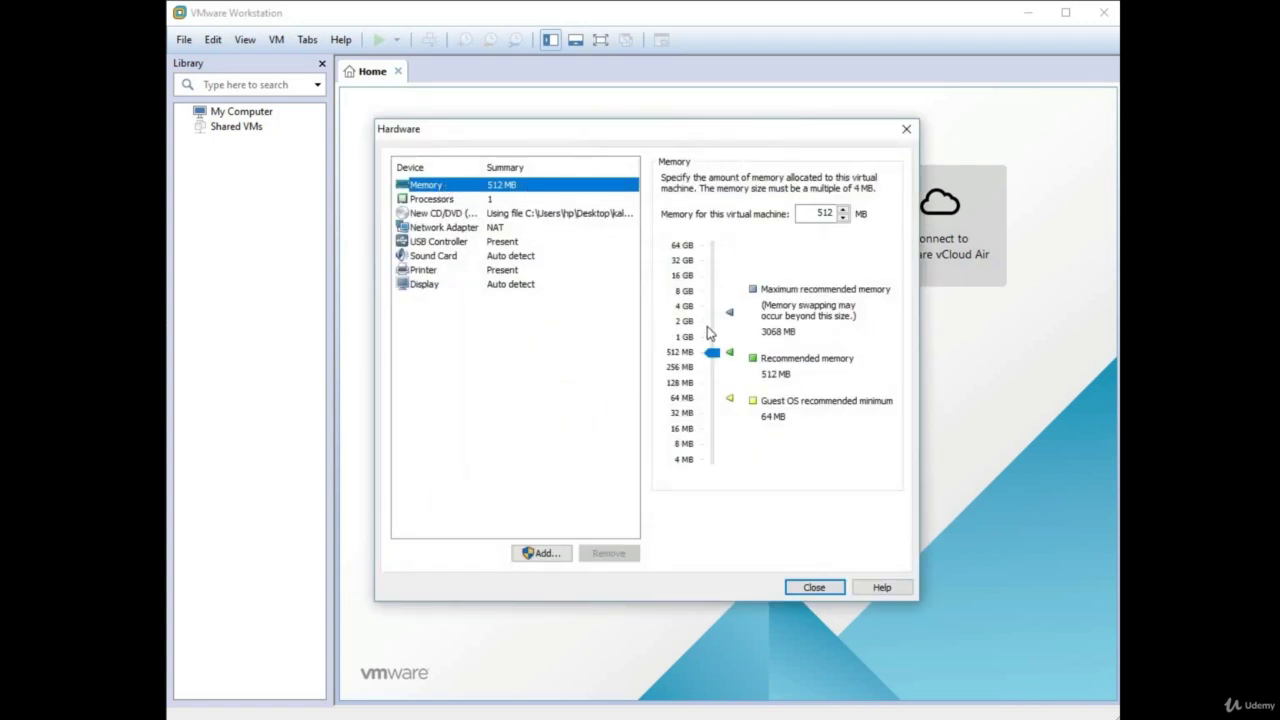
left_click(709, 322)
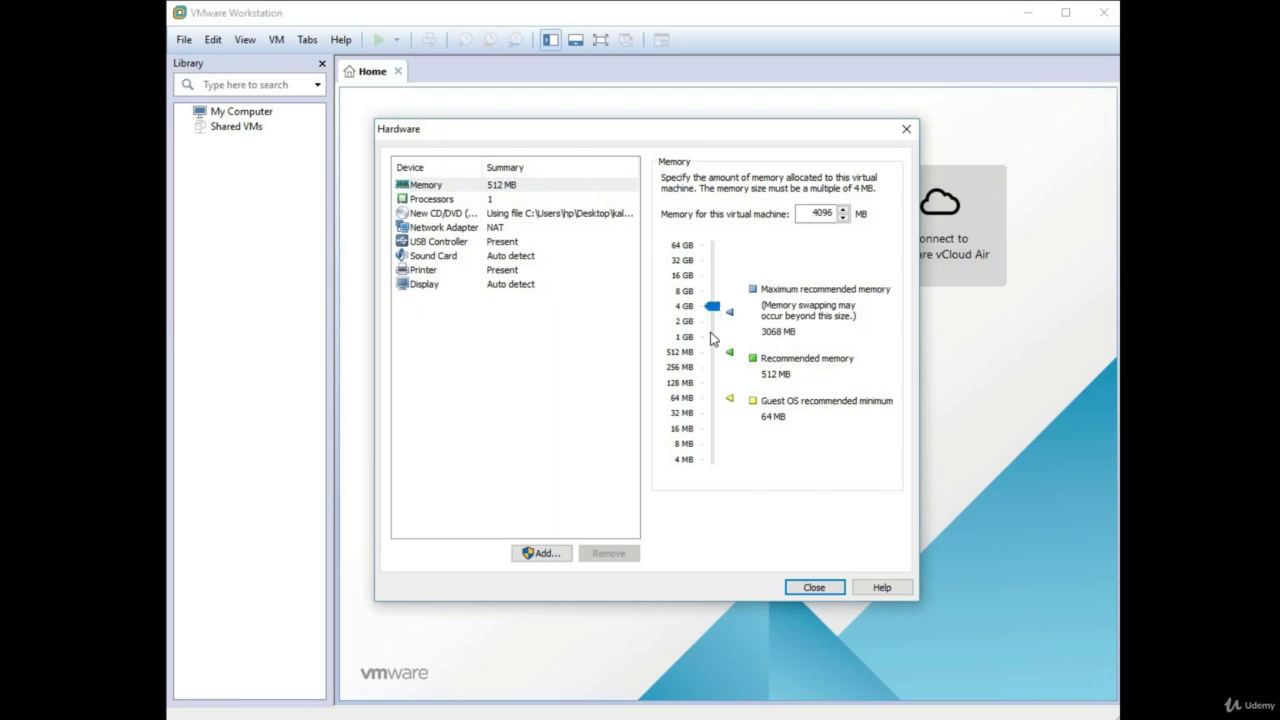
left_click(711, 310)
left_click(711, 330)
left_click(714, 308)
left_click(712, 333)
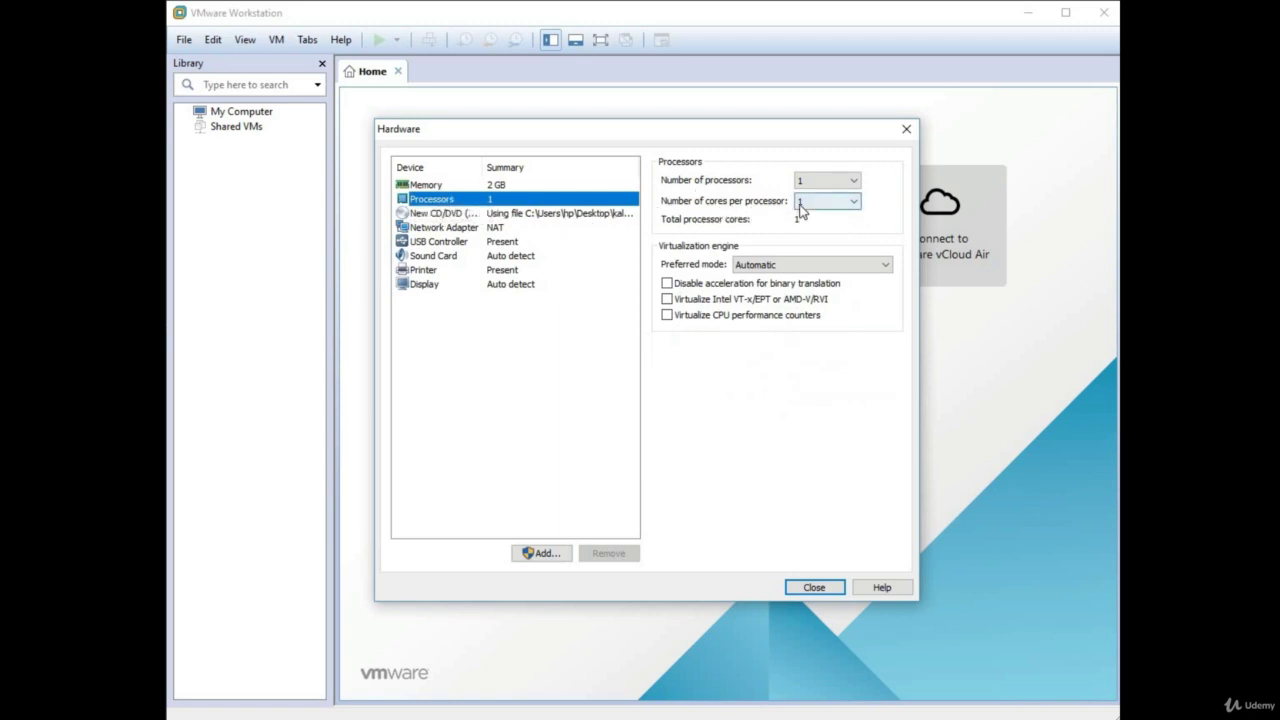
left_click(800, 203)
left_click(808, 231)
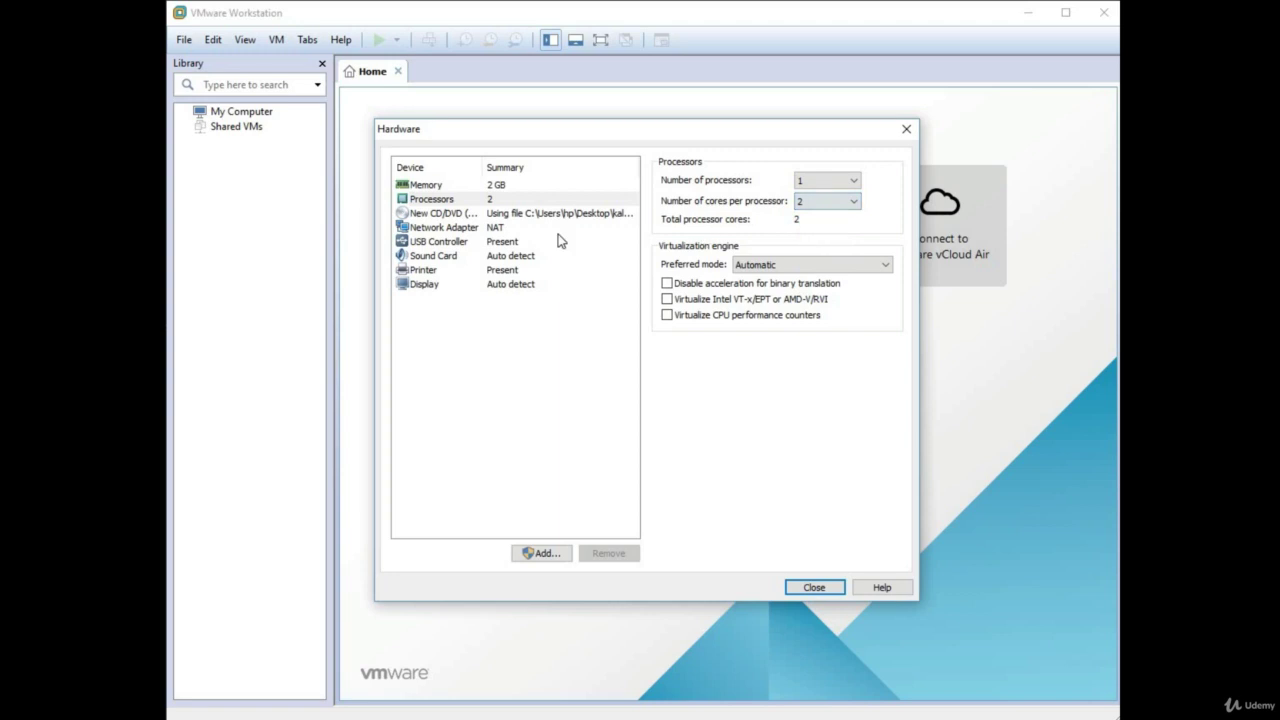
Step: Remove the virtual Printer device from the VM hardware
left_click(486, 284)
left_click(480, 270)
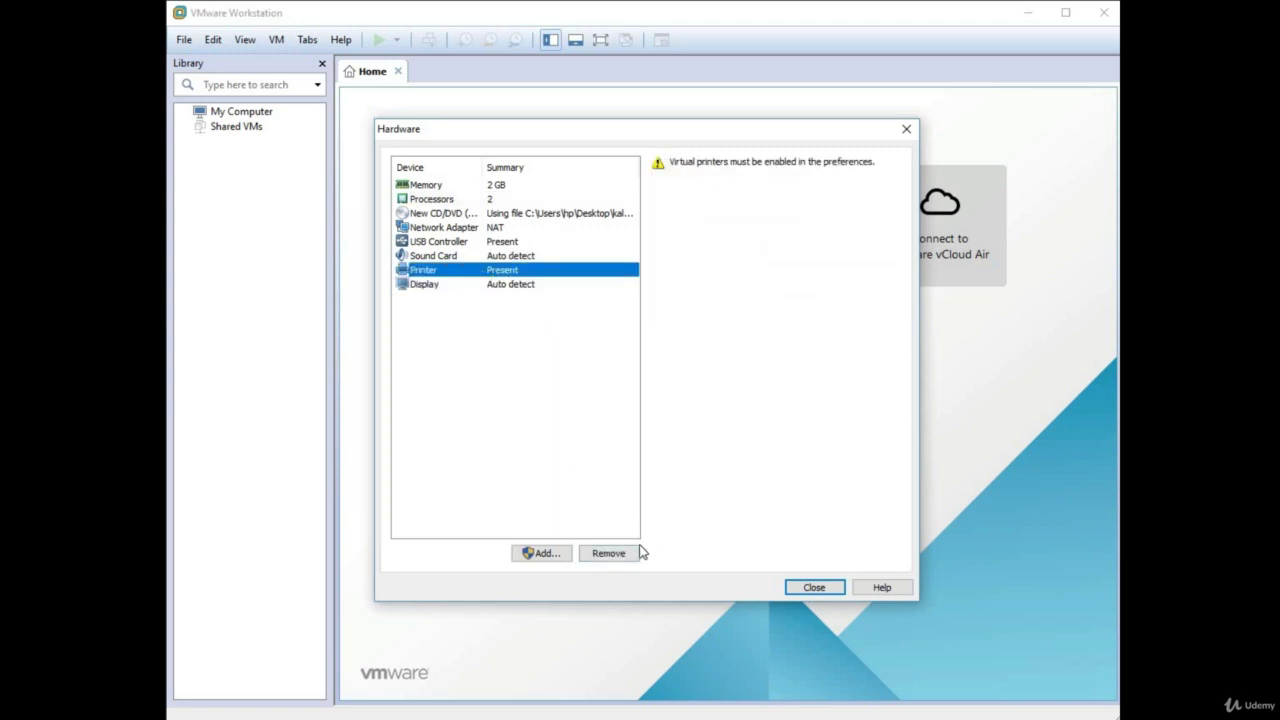
left_click(638, 551)
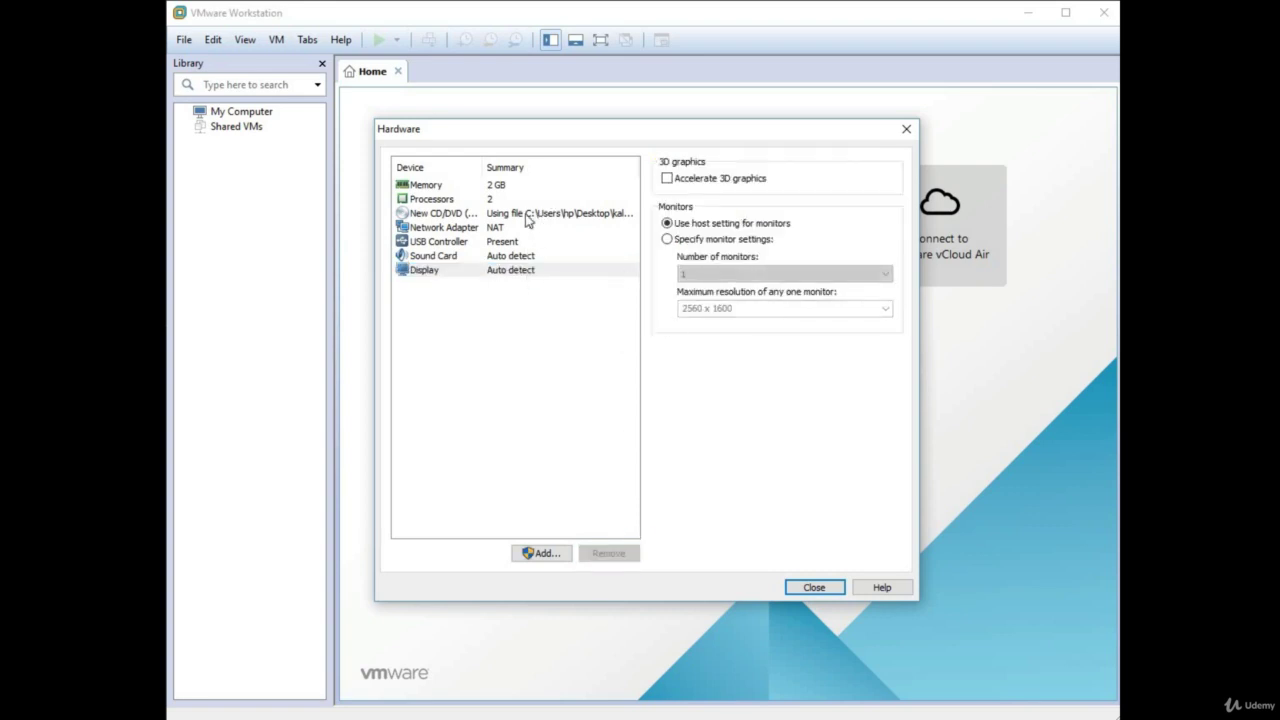
left_click(538, 185)
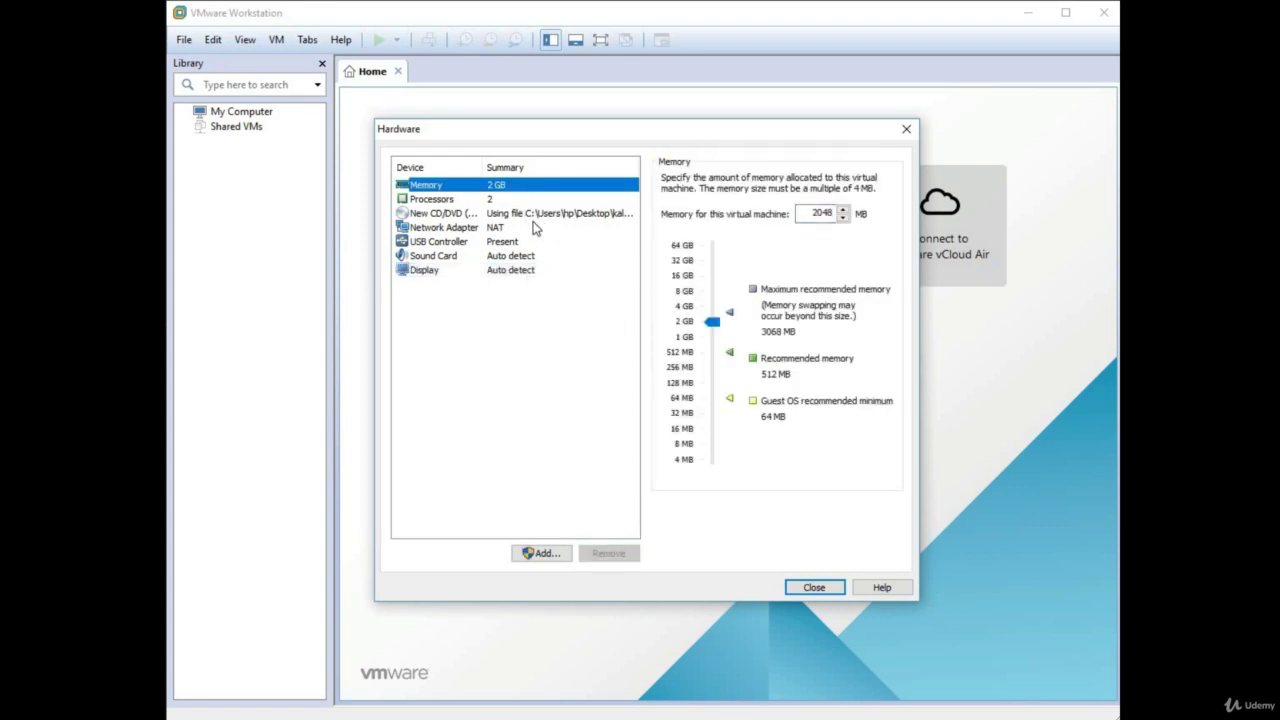
Step: Set the network adapter to Bridged, close the hardware settings, and finish the VM
left_click(428, 229)
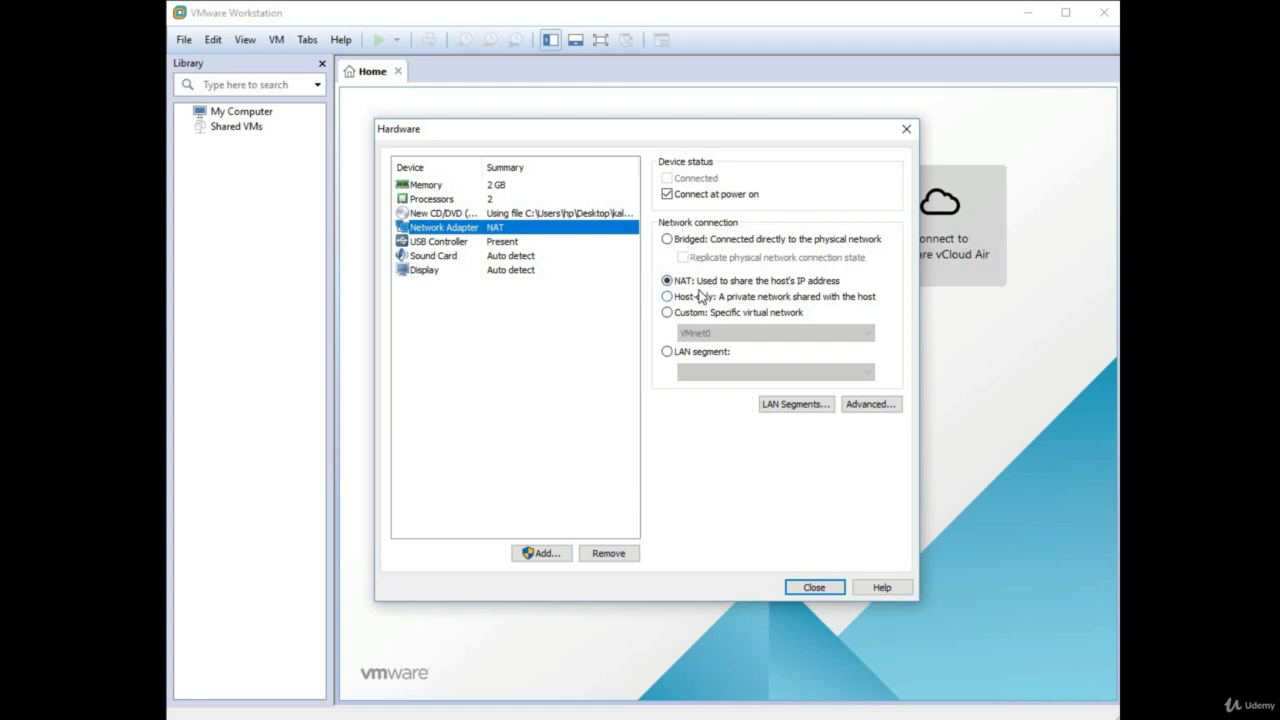
left_click(720, 242)
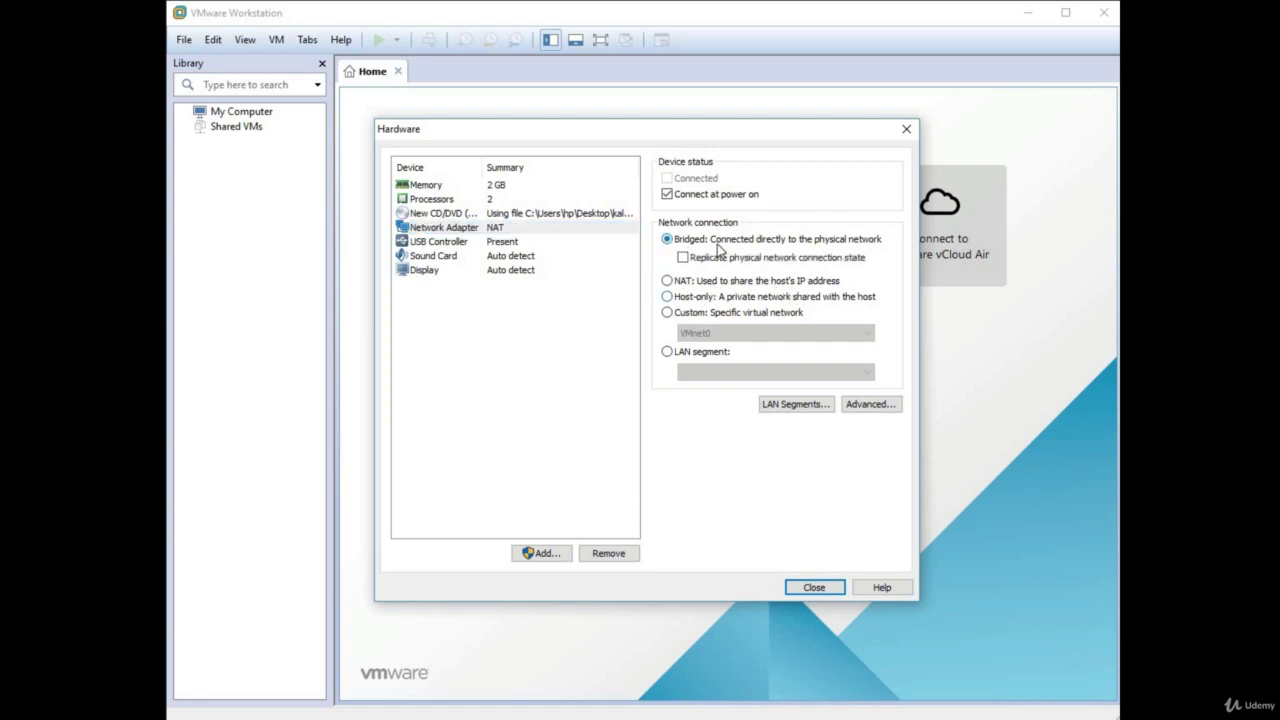
left_click(709, 287)
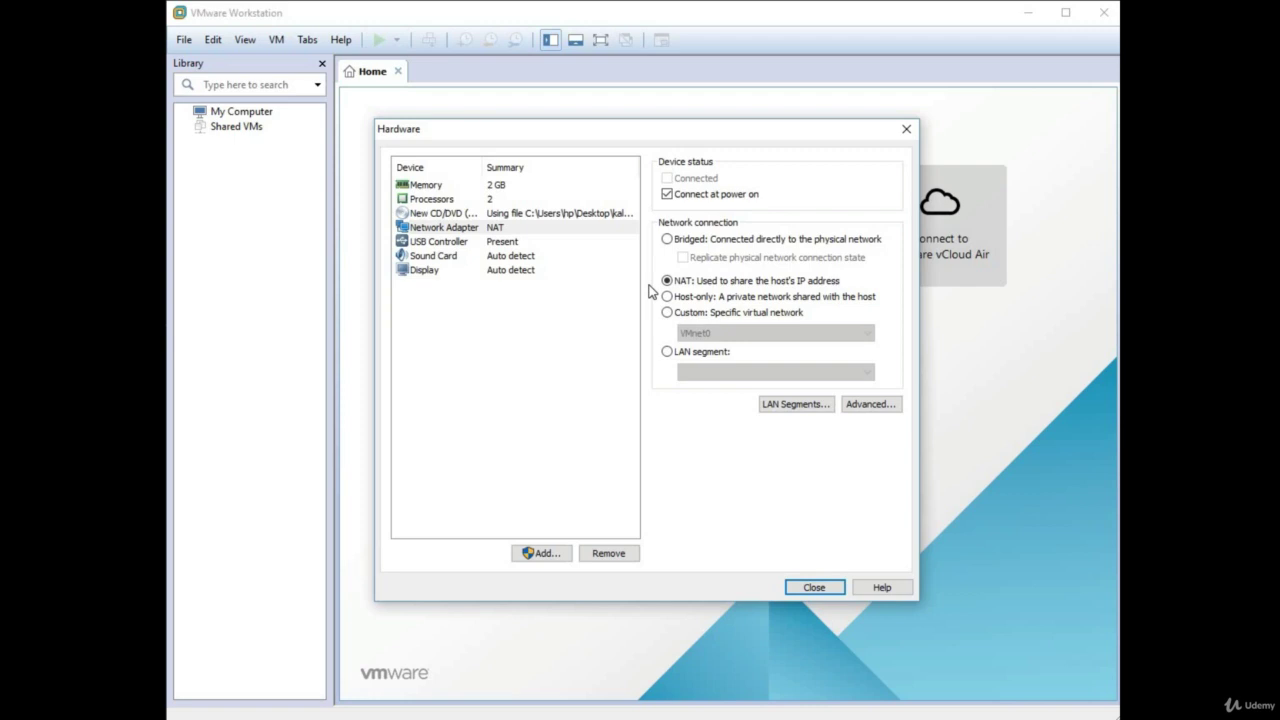
left_click(707, 239)
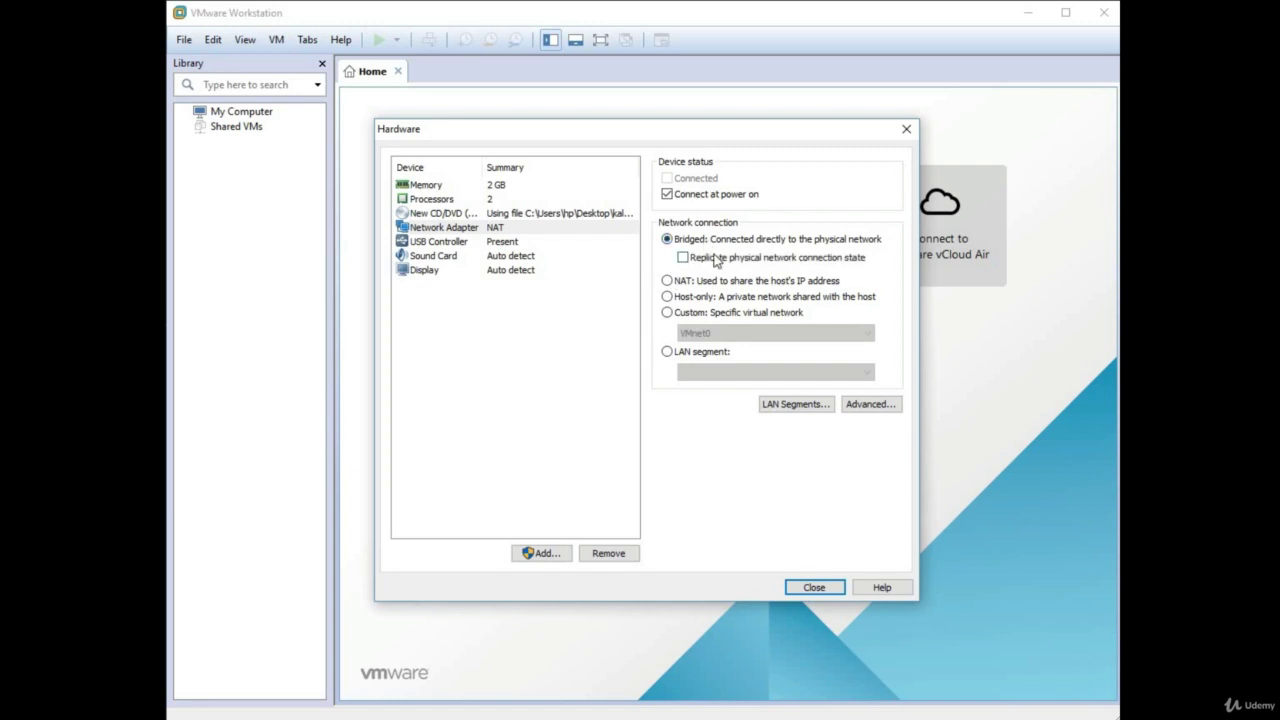
left_click(814, 587)
left_click(731, 514)
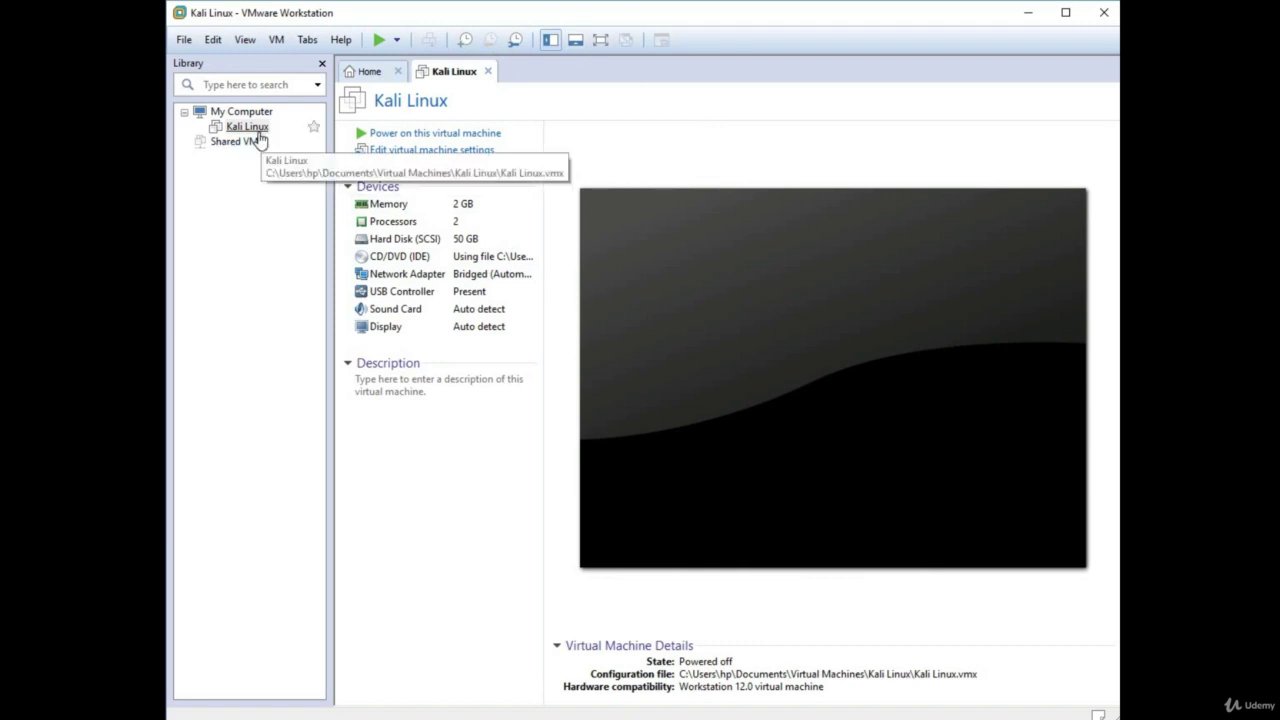
Step: Power on the Kali Linux VM, close the Home tab, and hide the library sidebar
left_click(444, 140)
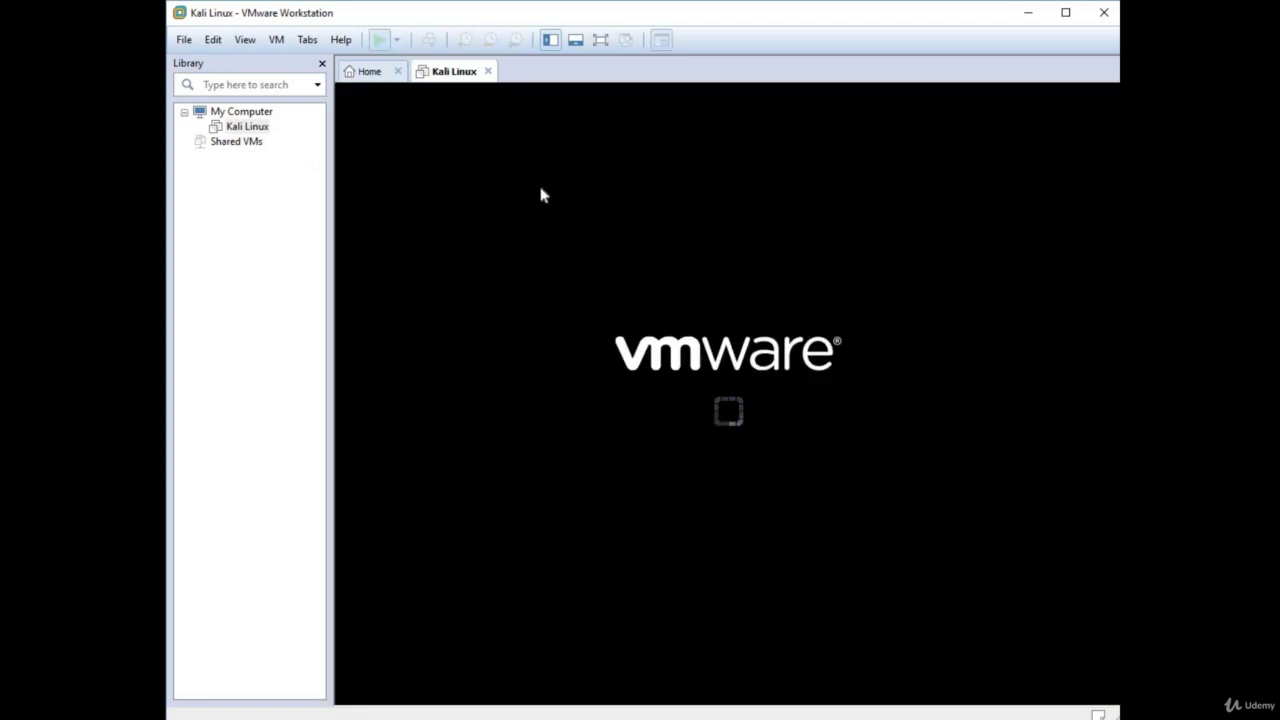
left_click(398, 71)
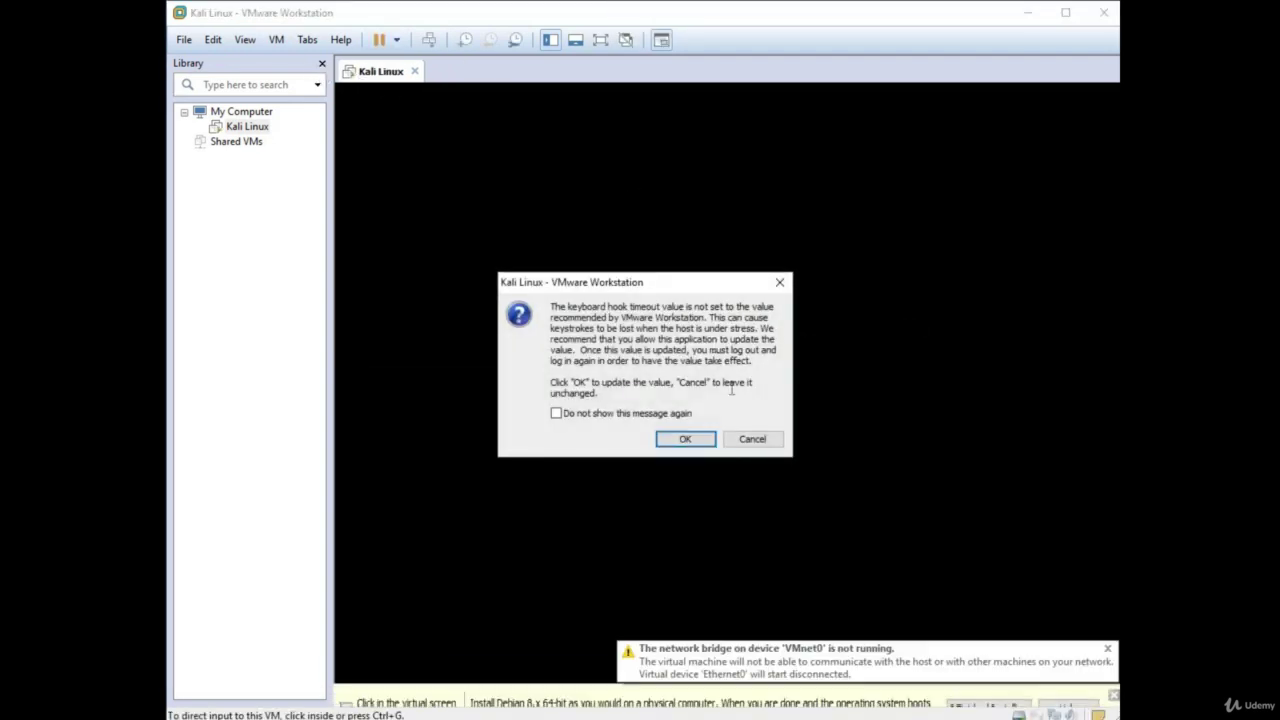
left_click(688, 440)
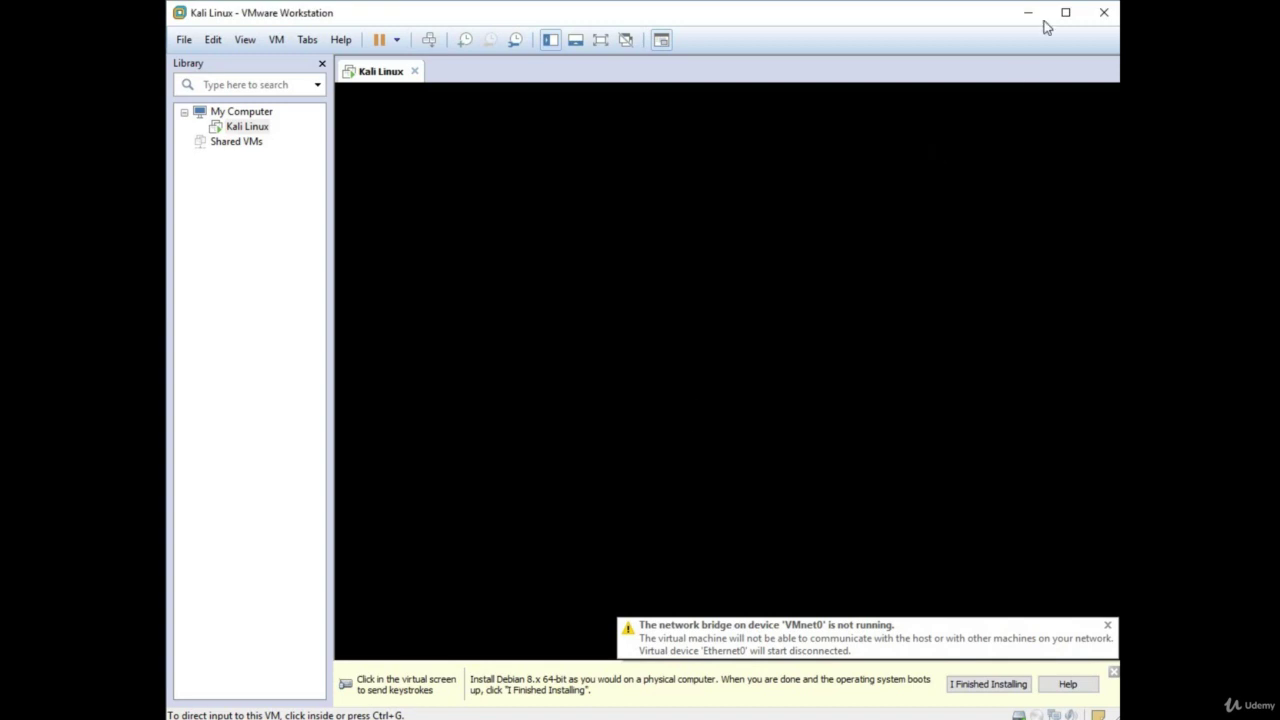
left_click(1064, 14)
left_click(322, 64)
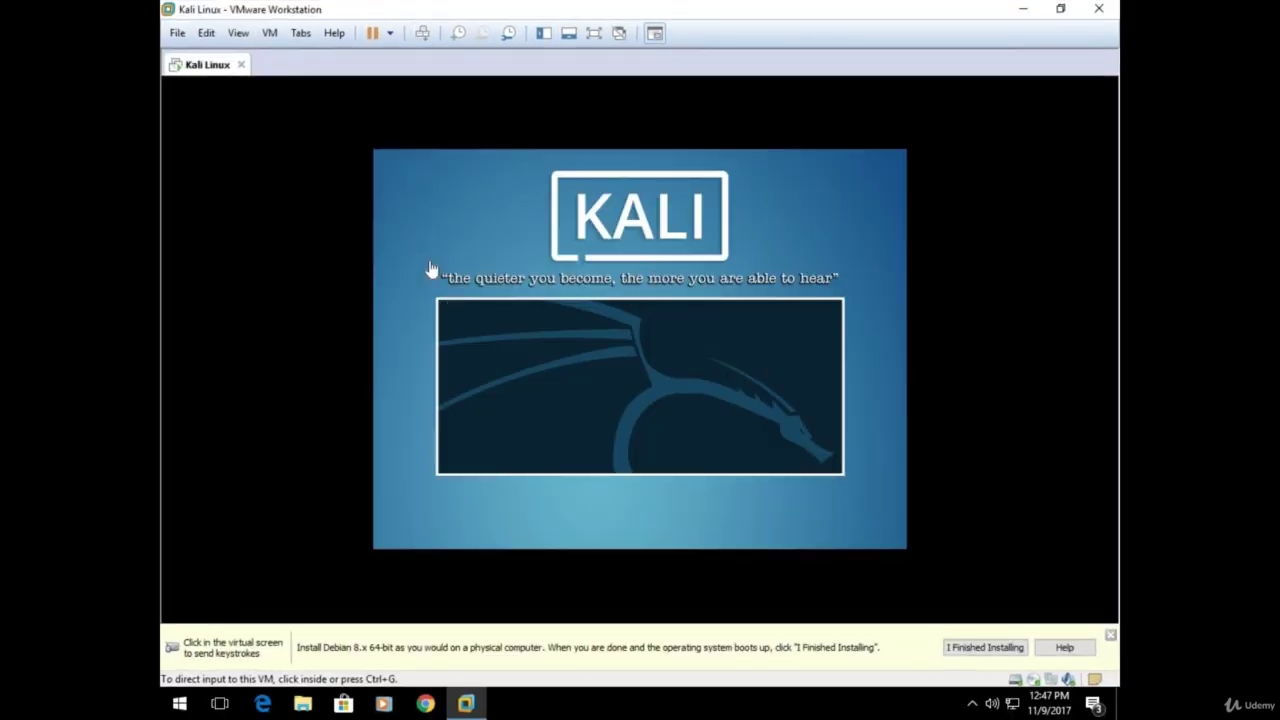
Step: Highlight Graphical install in the Kali boot menu and launch it
left_click(543, 284)
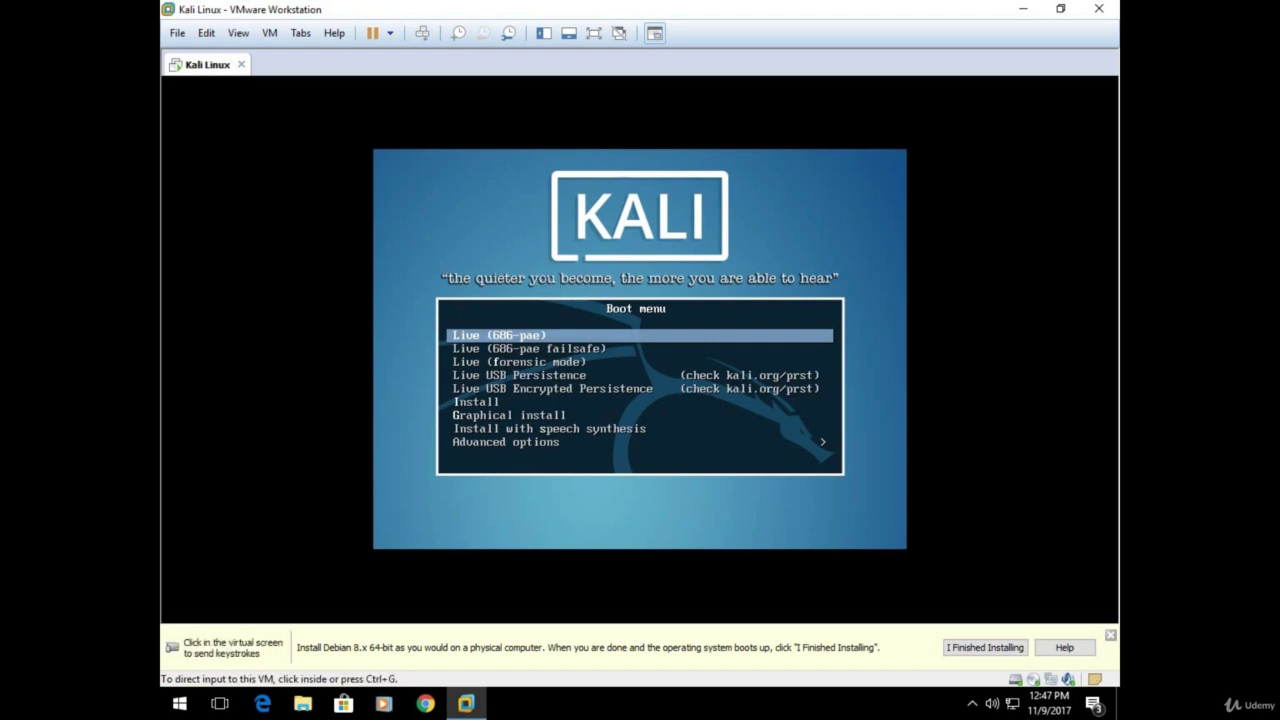
key("Down")
key("Down")
key("Down")
key("Down")
key("Down")
key("Down")
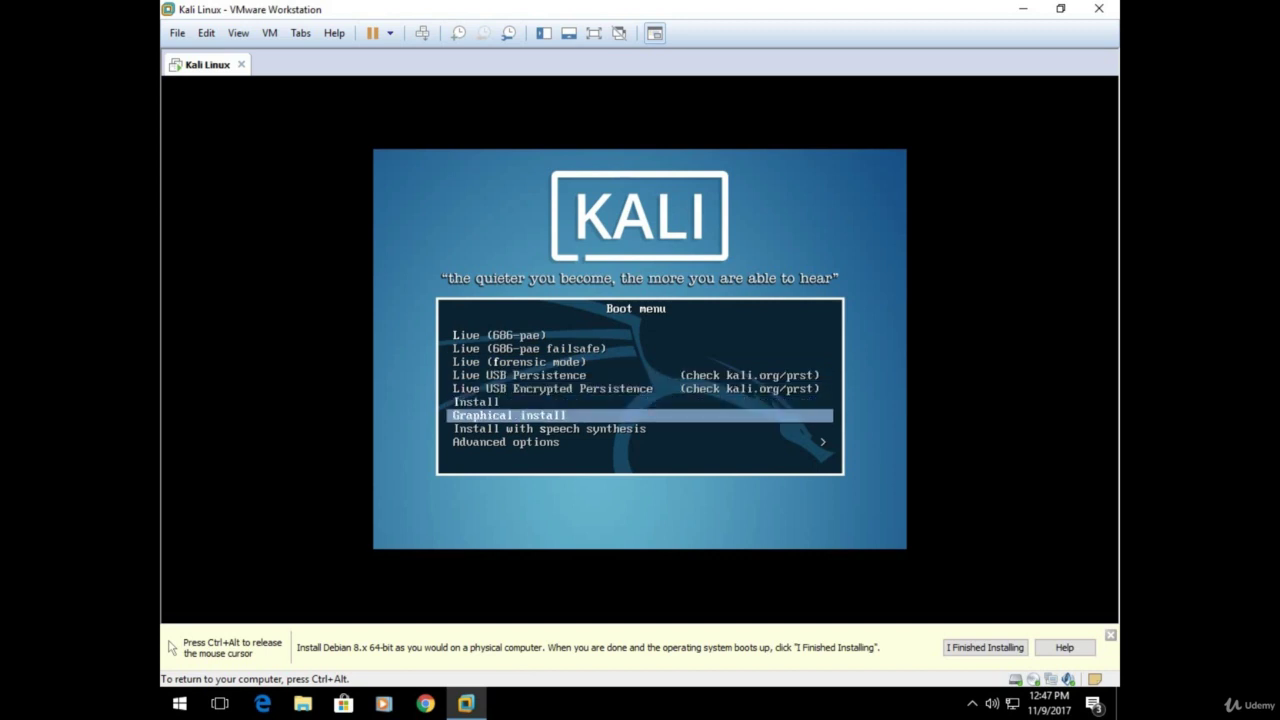
key("Up")
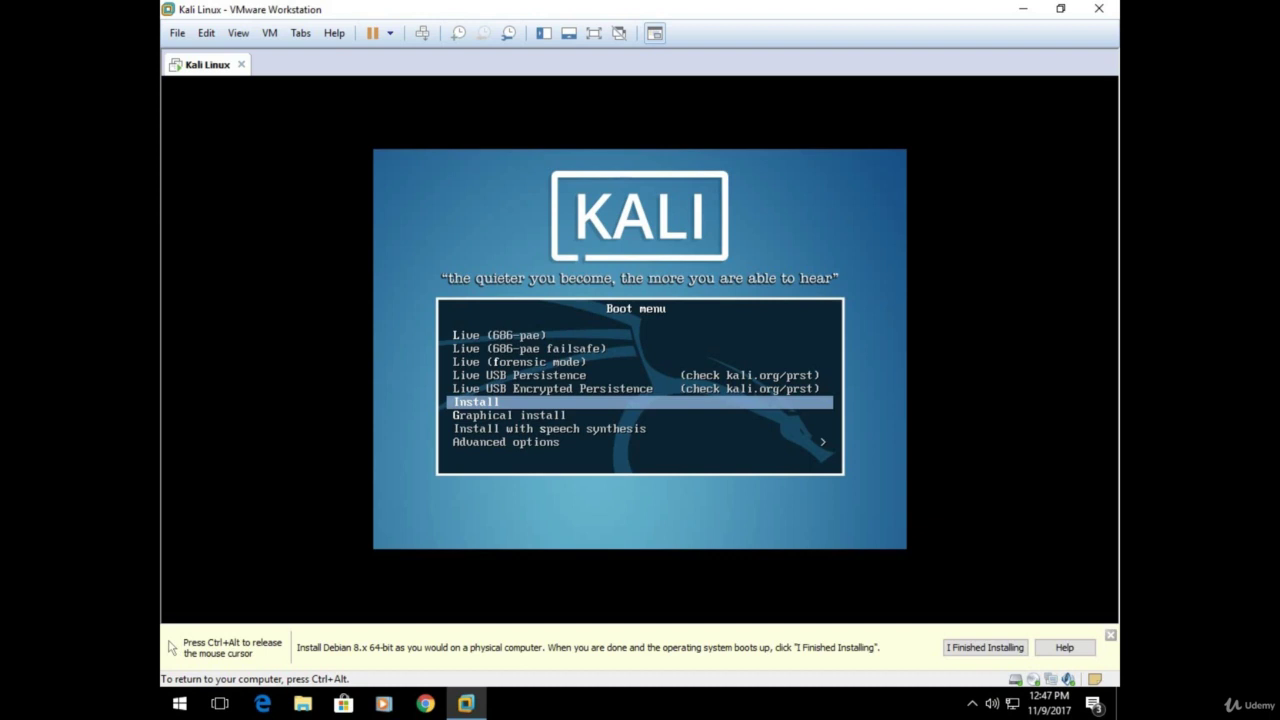
key("Down")
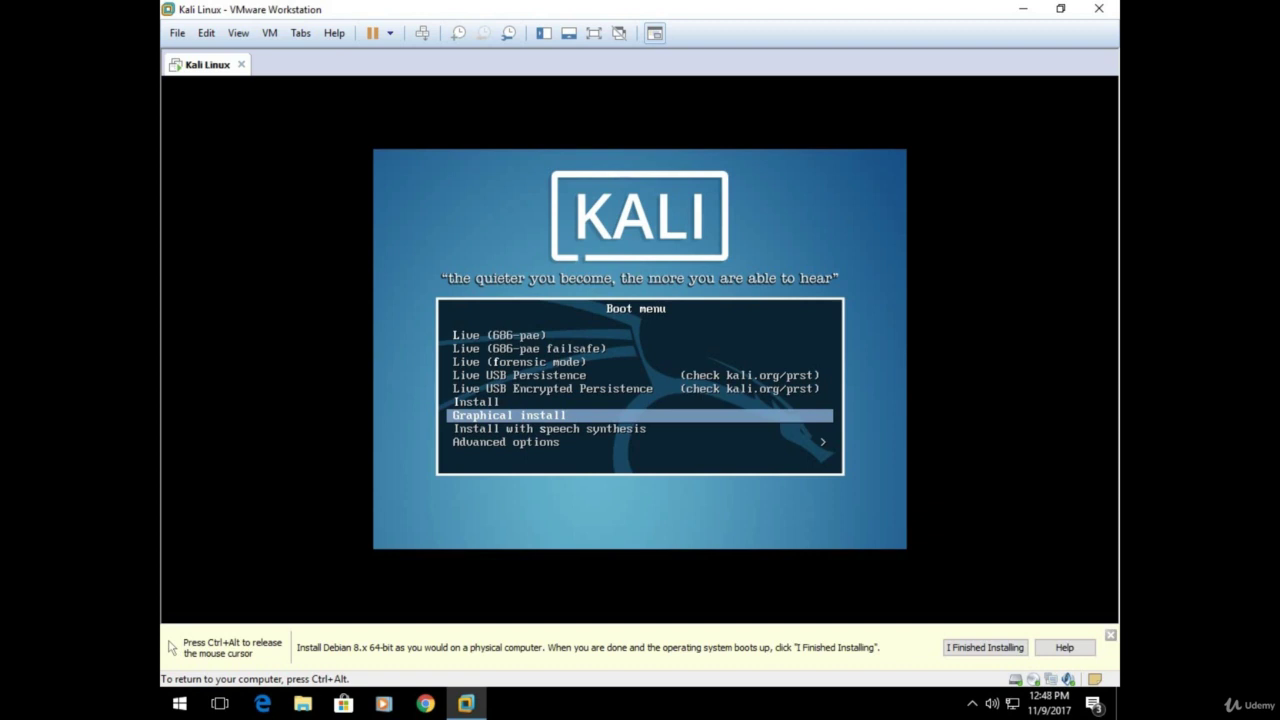
key("Up")
key("Down")
key("Return")
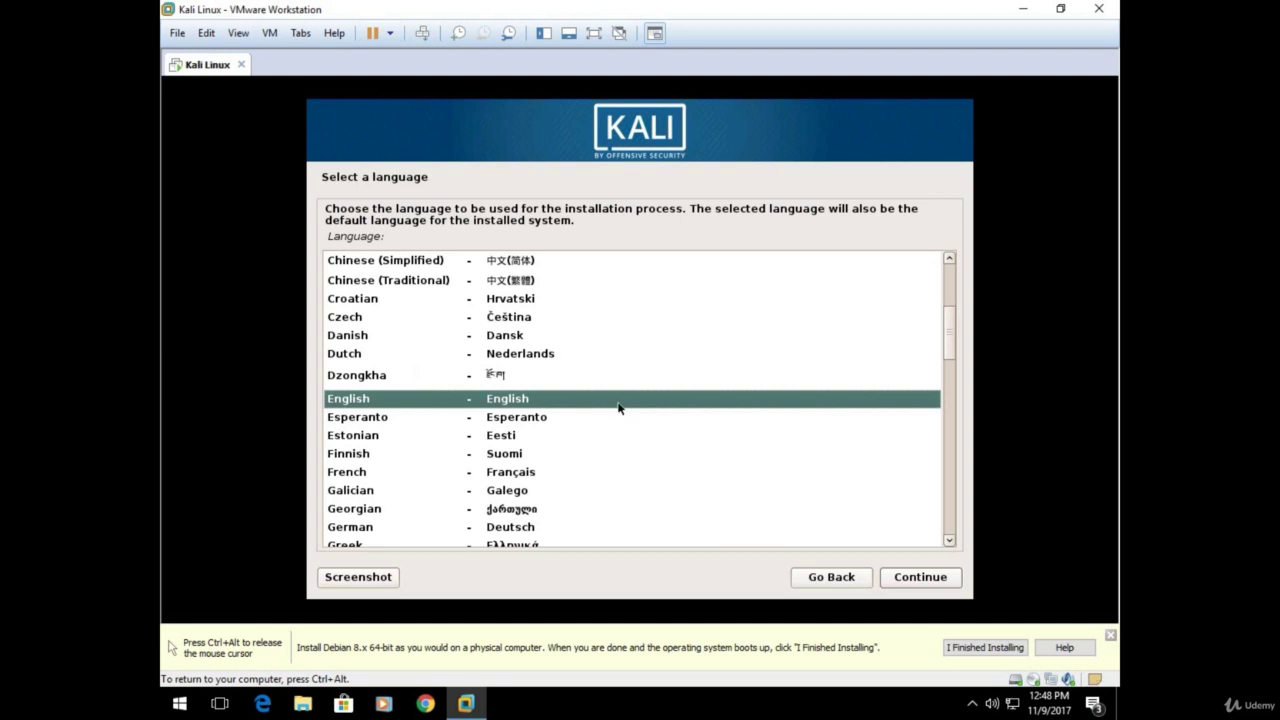
Step: Keep English language, United States location and the American English keymap in the installer
left_click(886, 580)
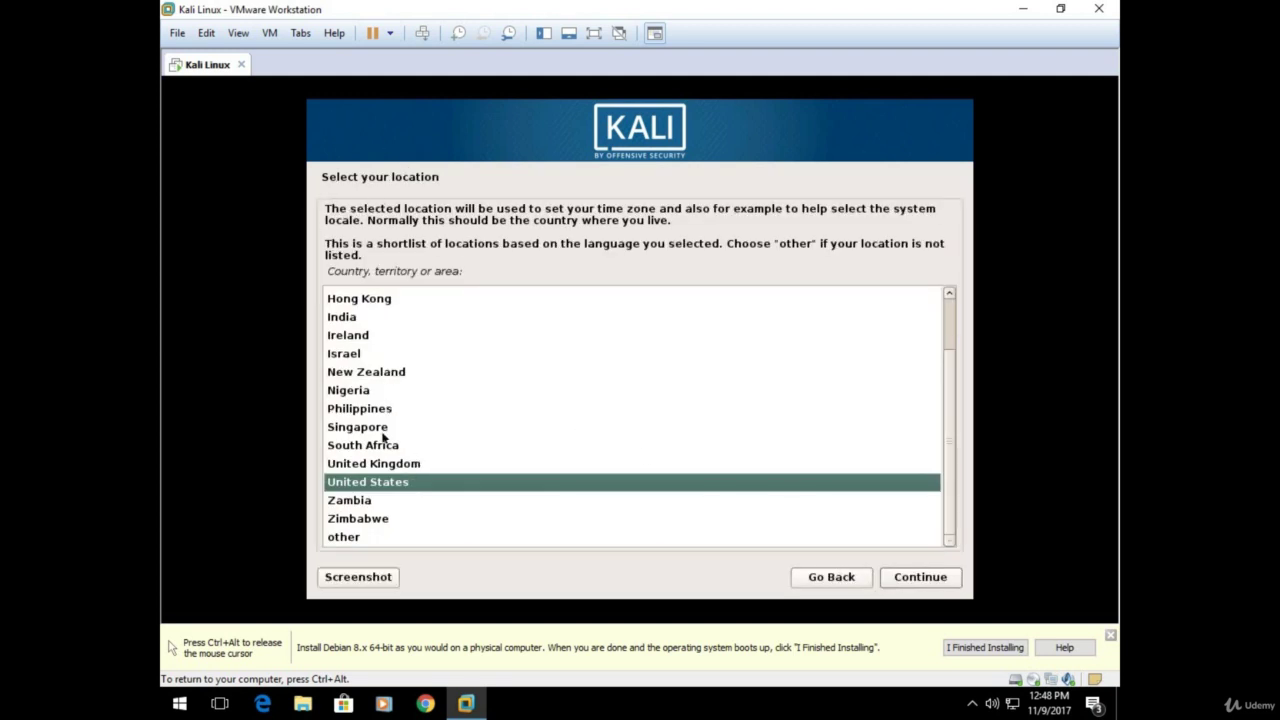
left_click(920, 578)
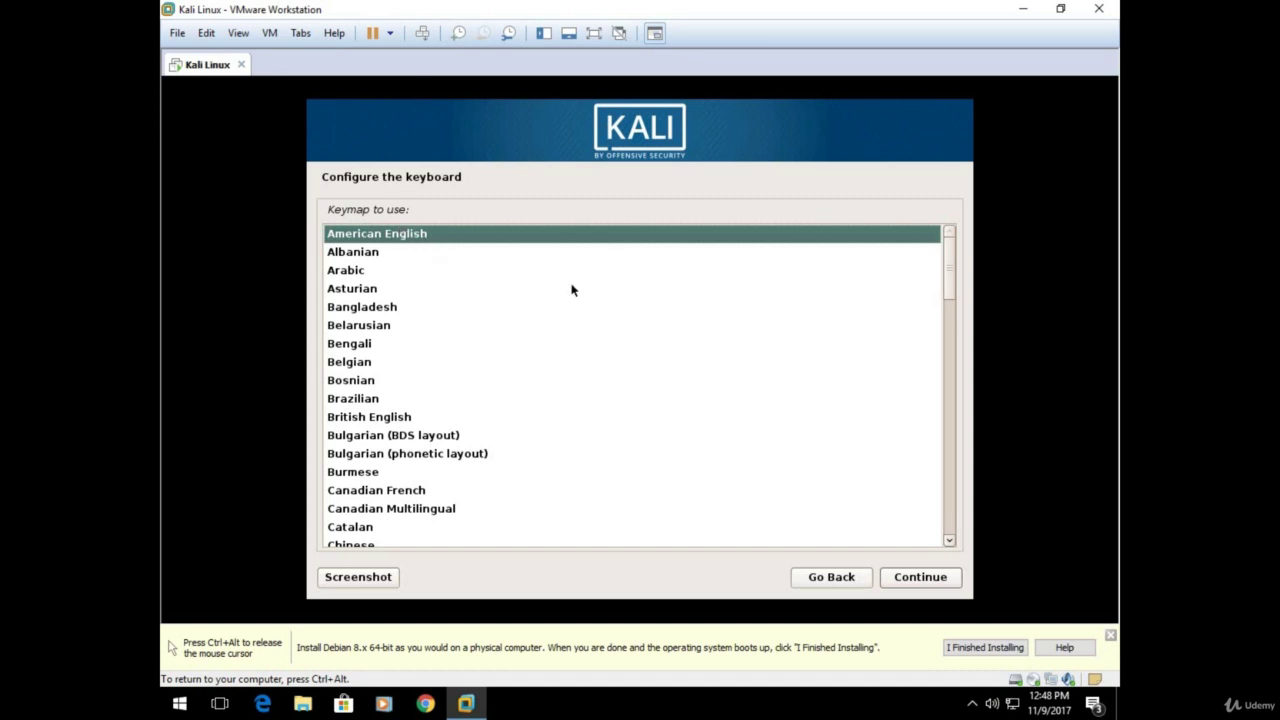
left_click(920, 577)
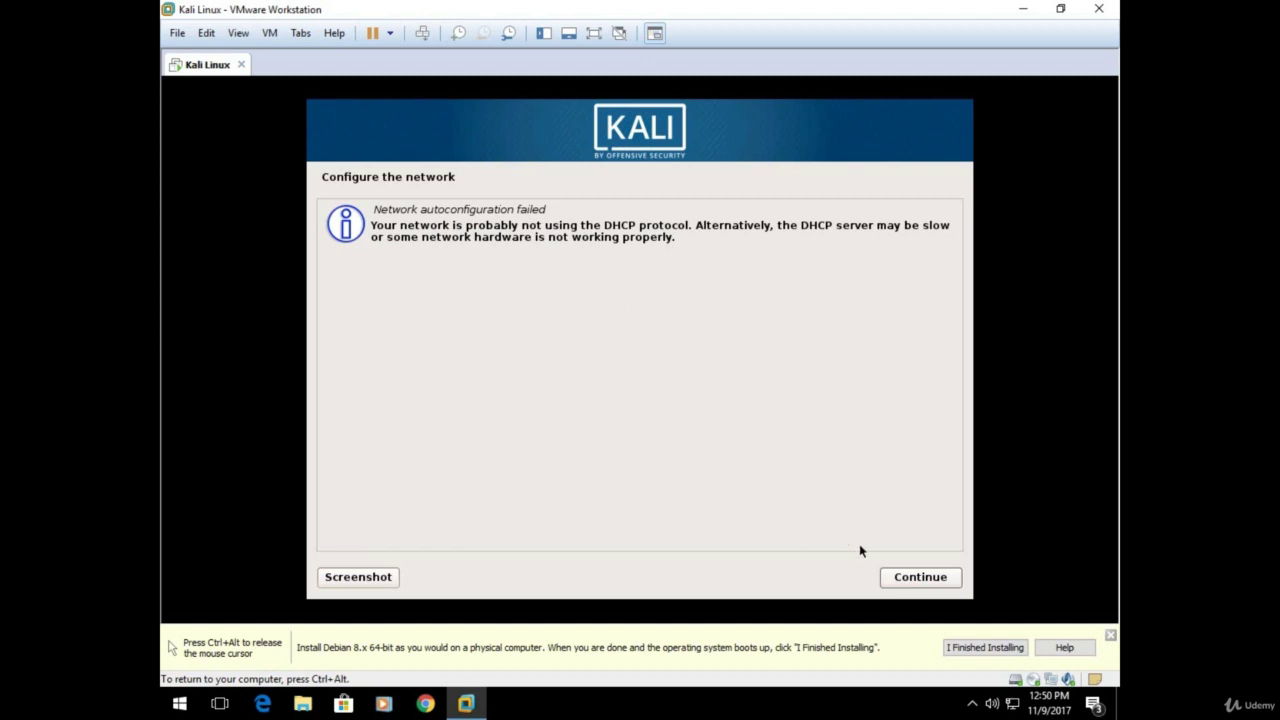
Step: Dismiss the DHCP failure and choose not to configure the network now
left_click(904, 578)
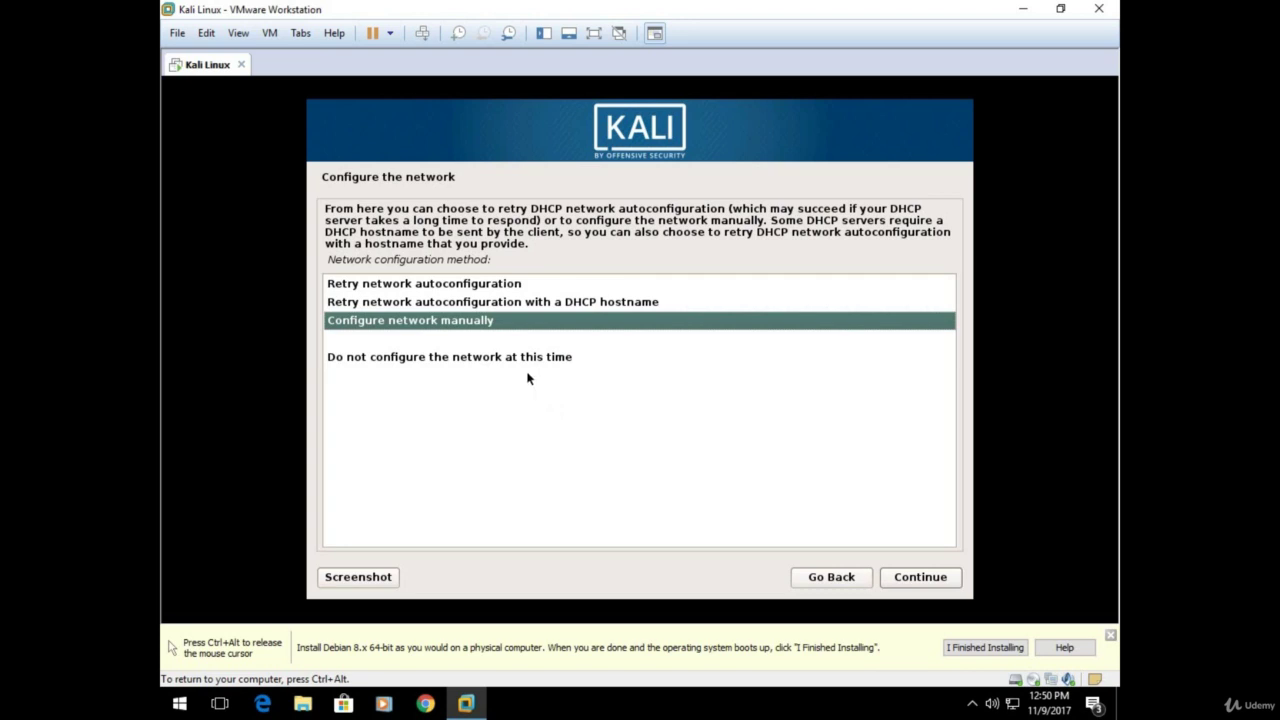
left_click(510, 366)
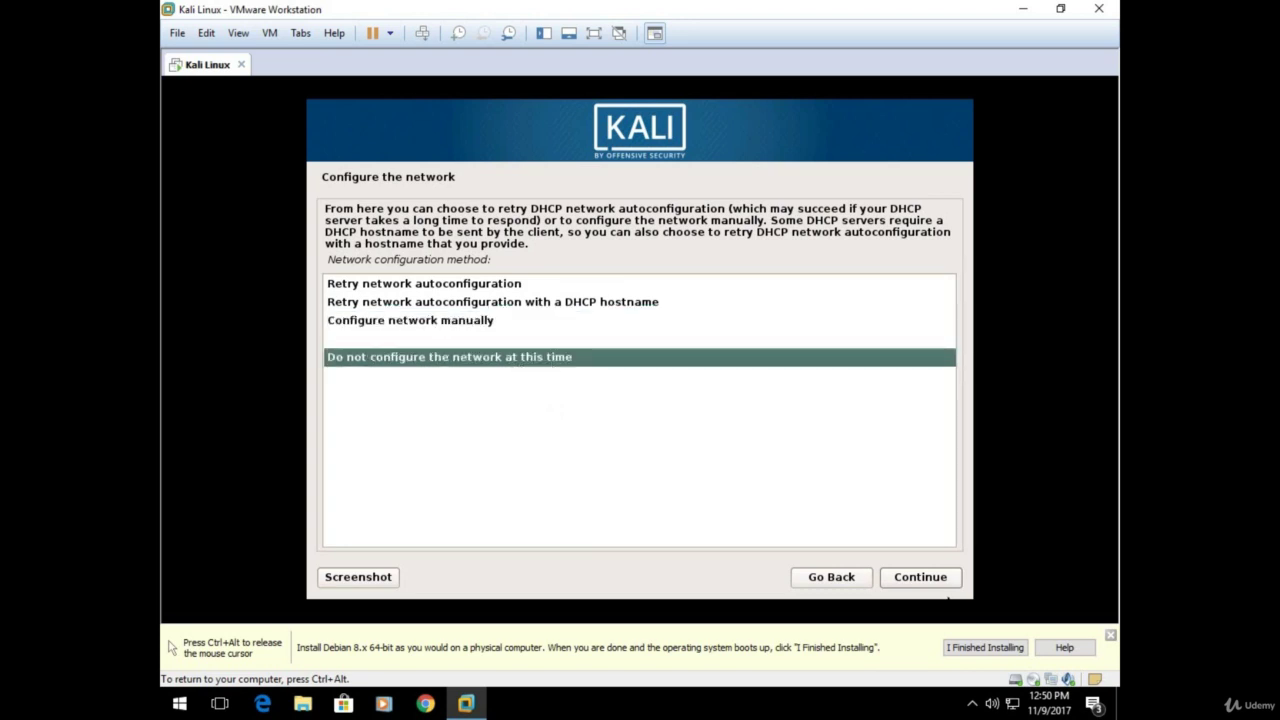
left_click(936, 582)
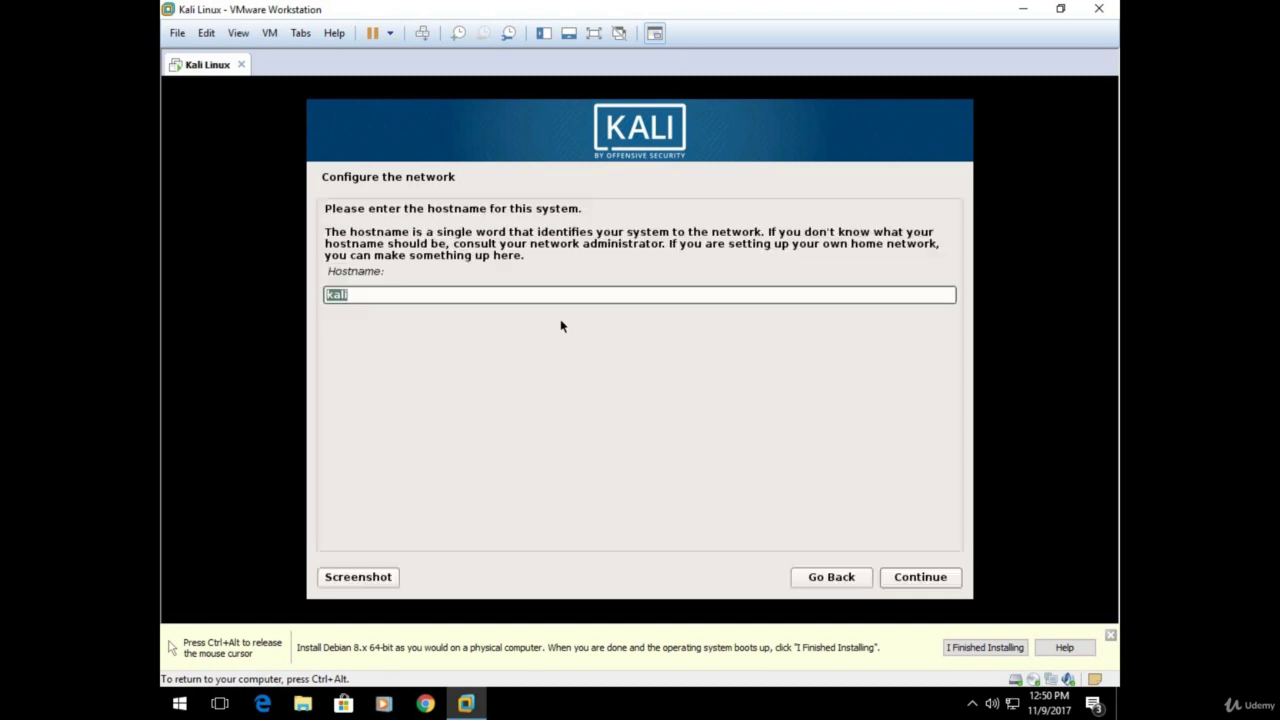
Step: Replace the prefilled hostname with 'Kali' and confirm it
left_click(477, 293)
key("BackSpace")
key("BackSpace")
key("BackSpace")
key("BackSpace")
type("Kali")
key("BackSpace")
left_click(340, 297)
key("Left")
key("BackSpace")
type("K")
left_click(951, 576)
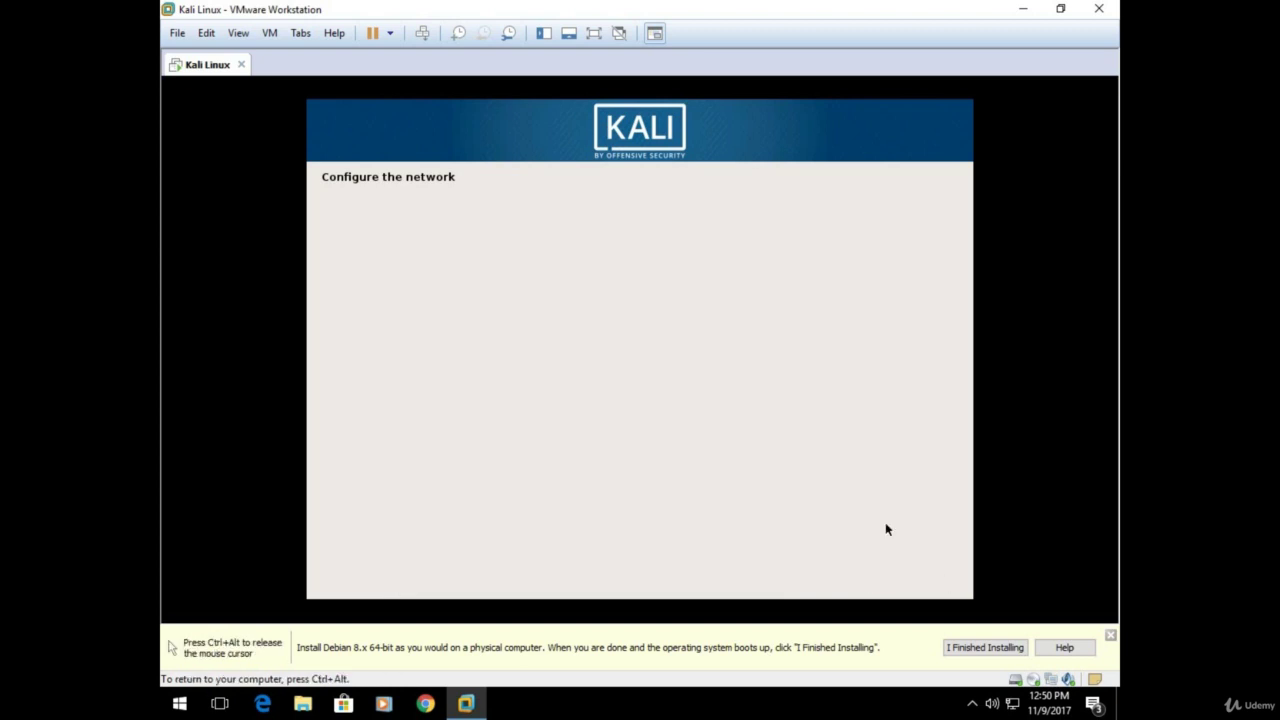
left_click(560, 393)
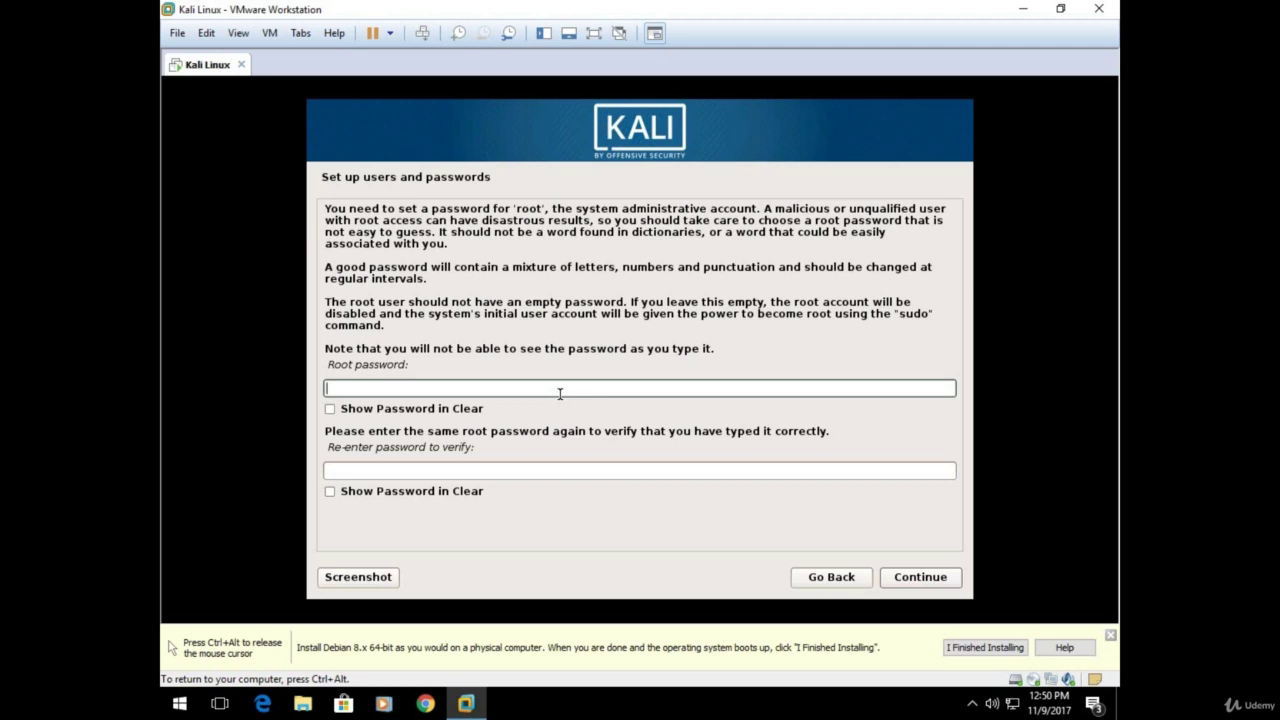
Step: Enter and confirm the root password, then keep Eastern as the time zone
key("Tab")
key("Tab")
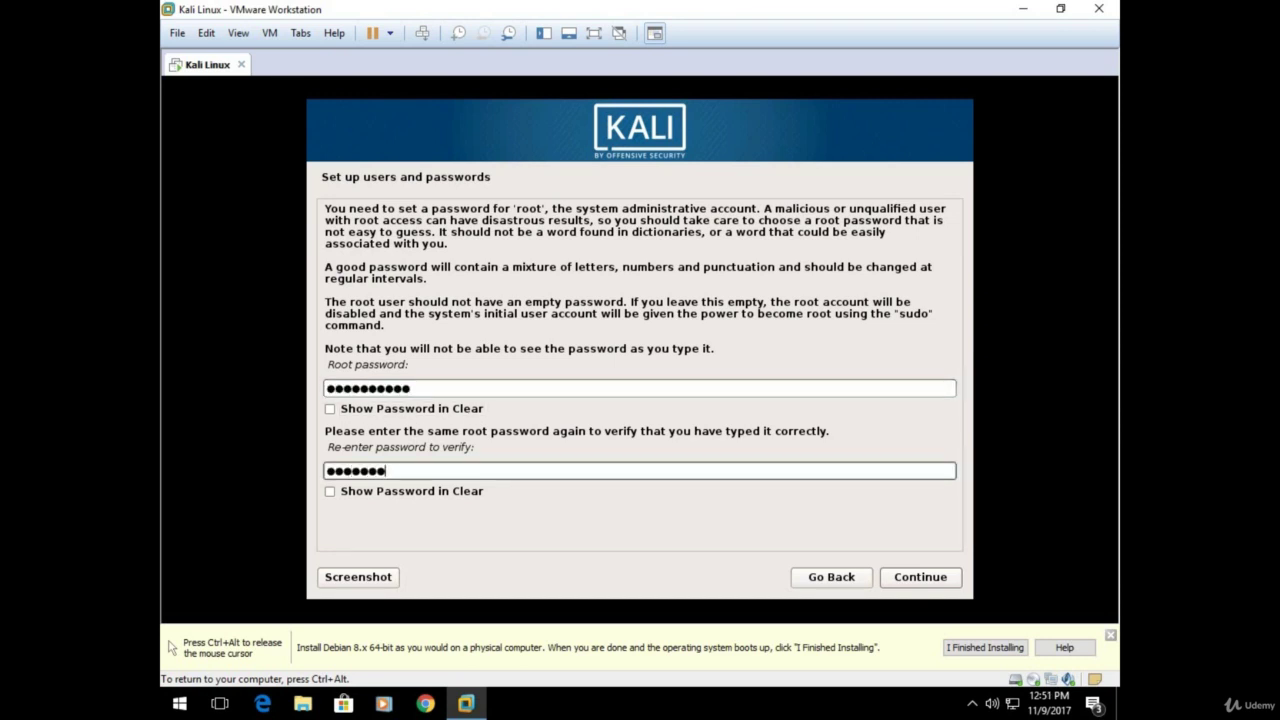
key("Return")
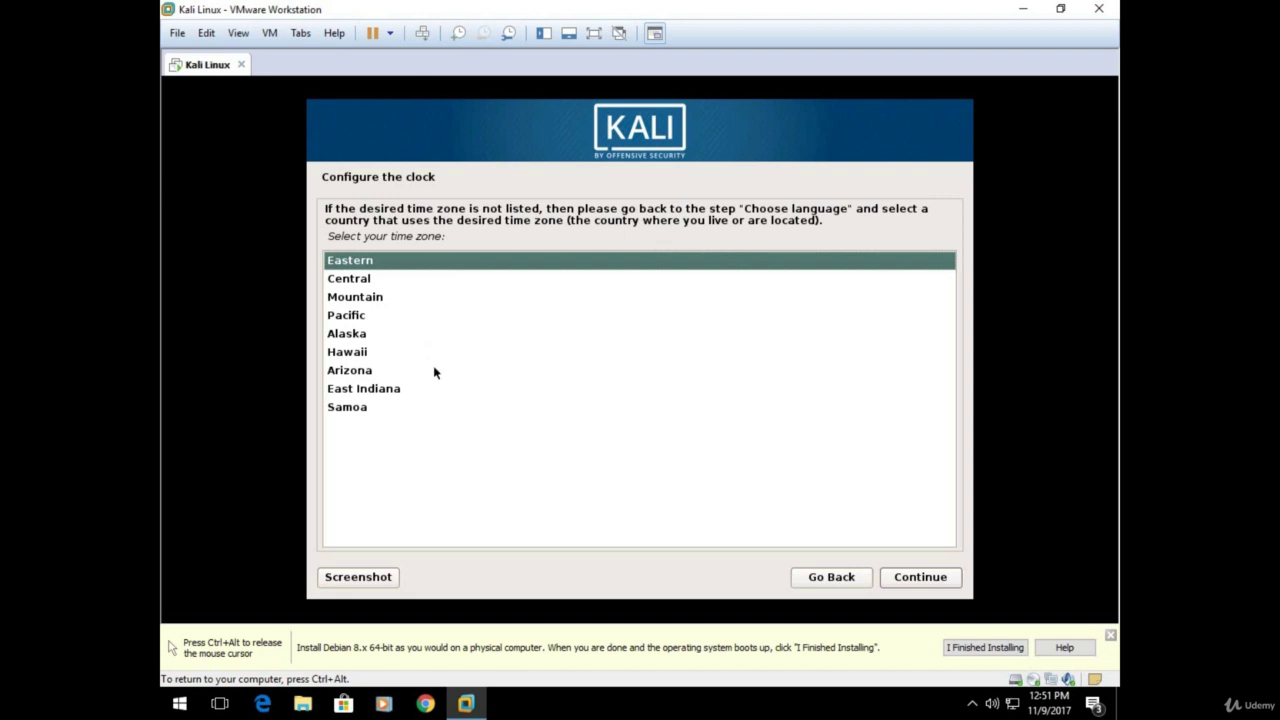
left_click(920, 580)
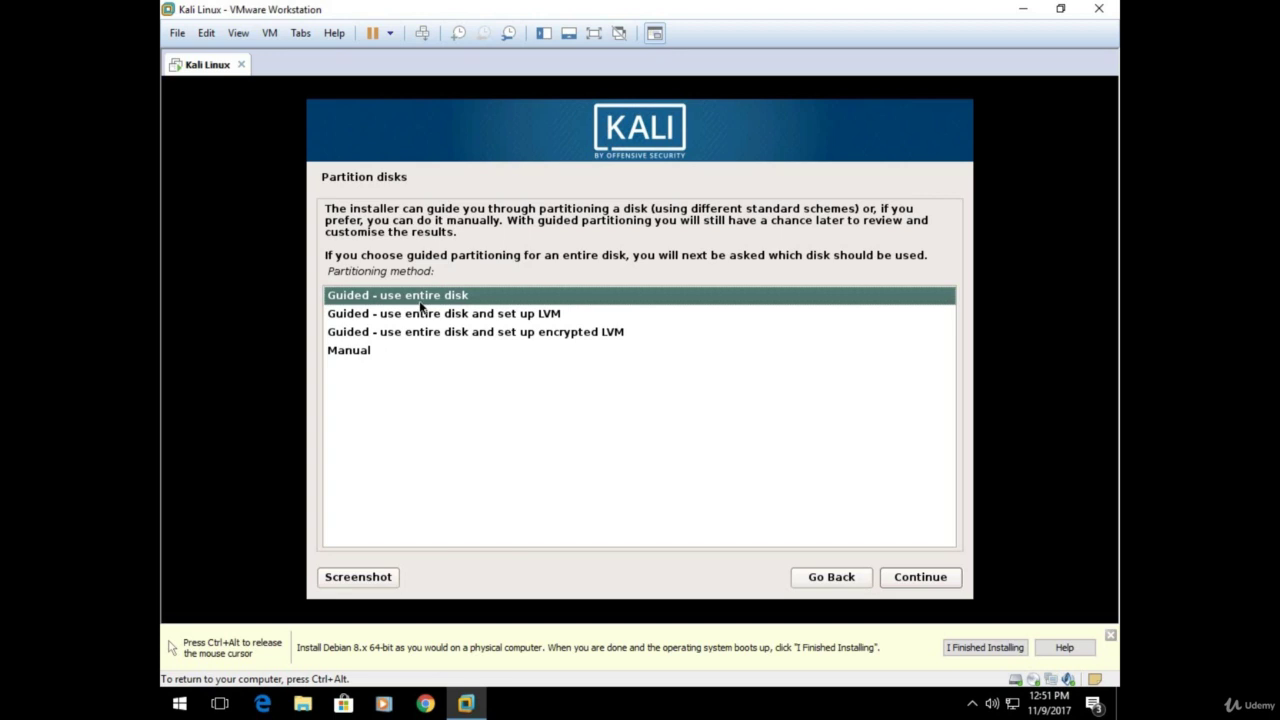
Step: Guided-partition the whole 53.7 GB sda disk with all files in one partition, writing changes to disk
left_click(920, 577)
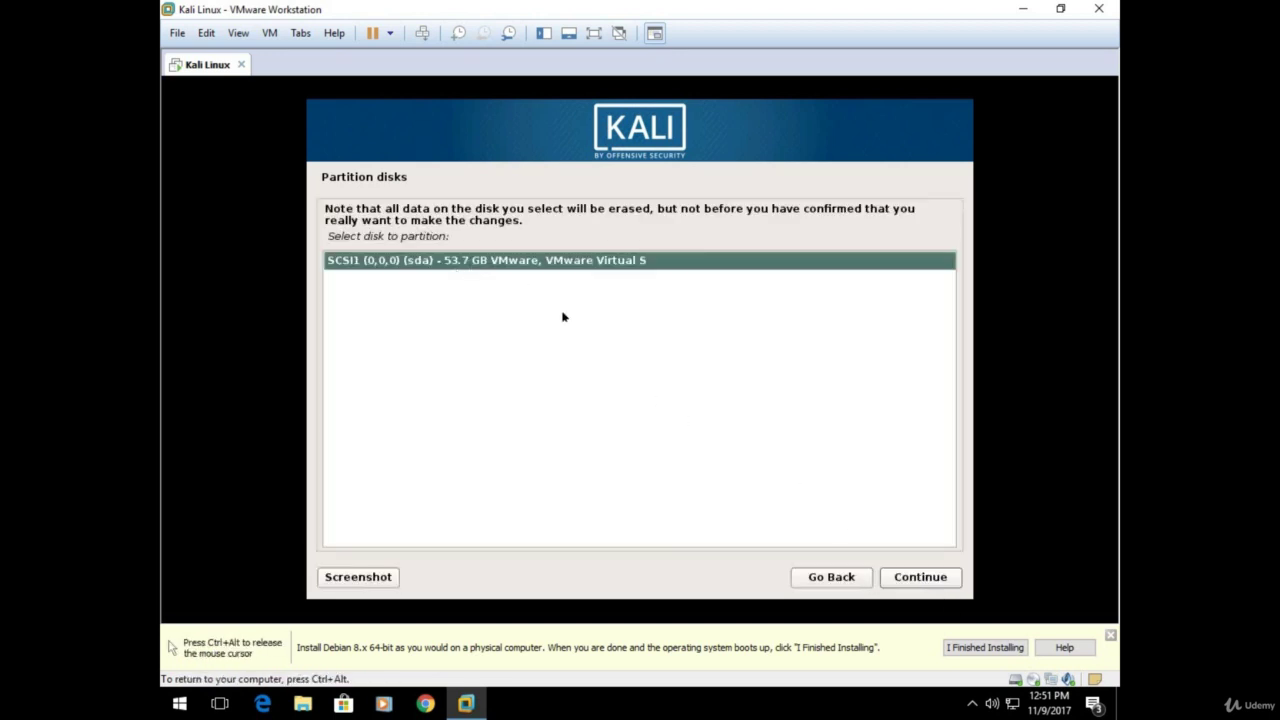
left_click(918, 577)
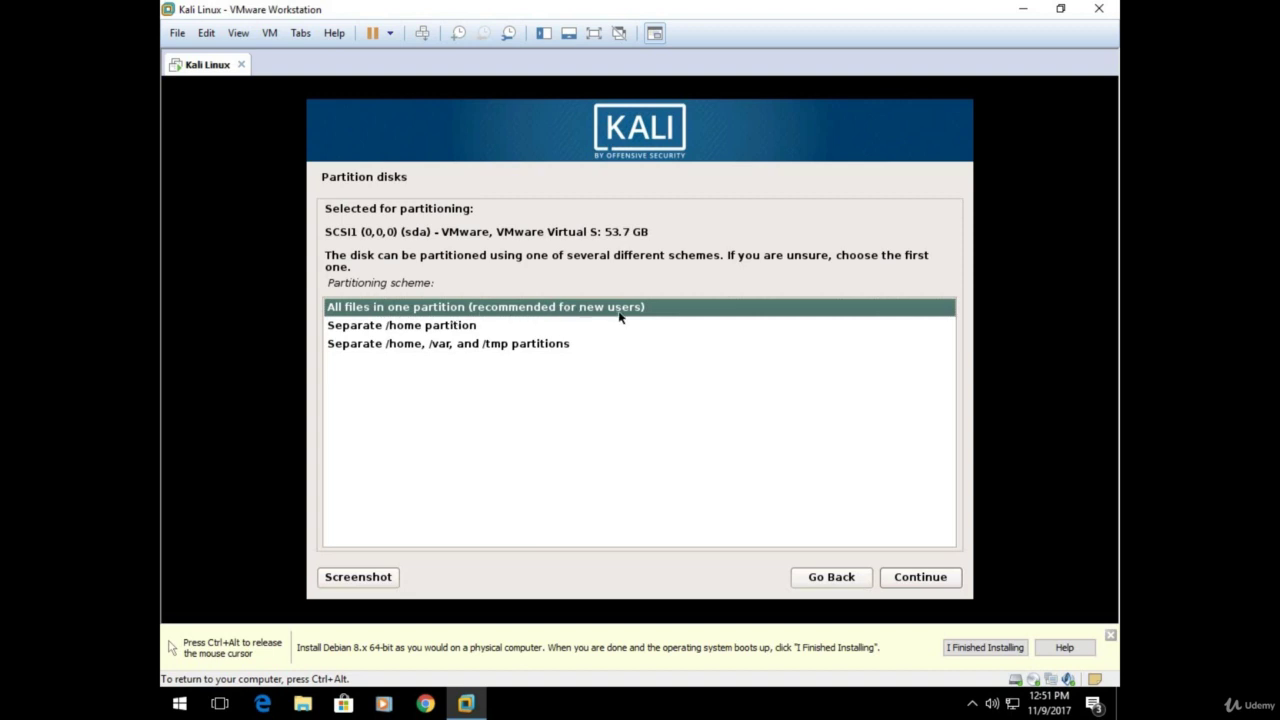
left_click(916, 580)
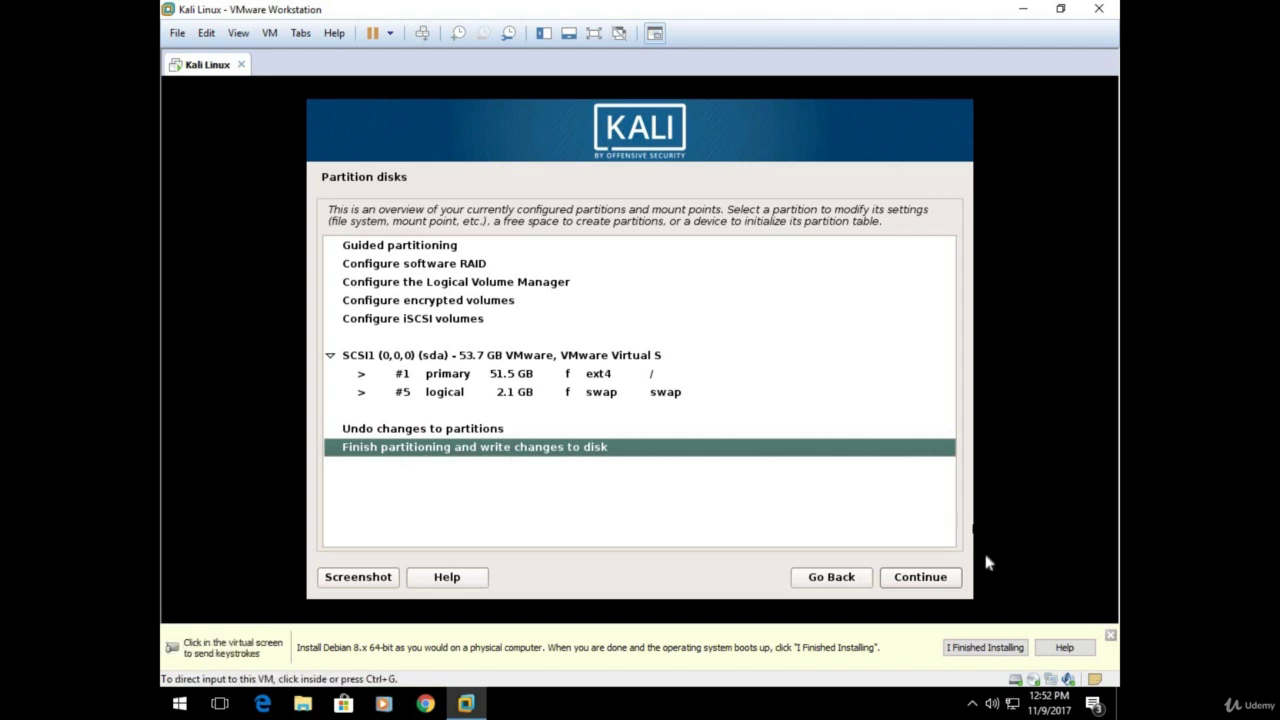
left_click(941, 578)
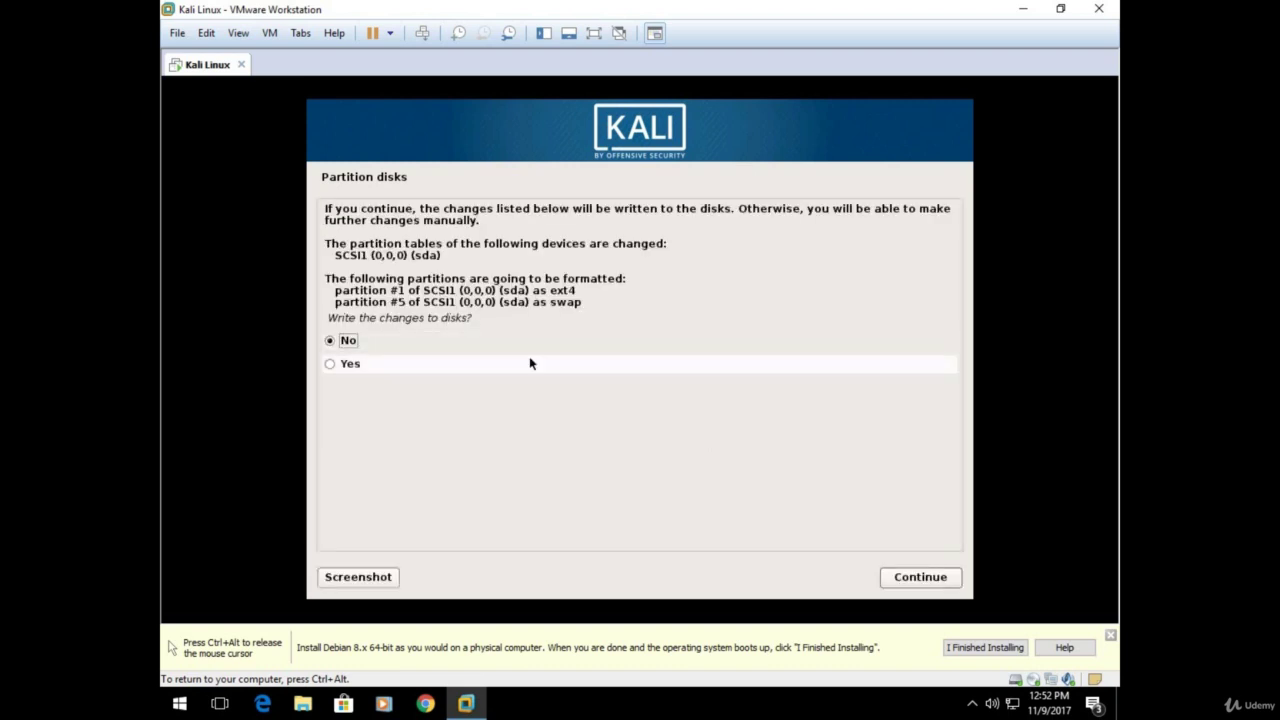
left_click(393, 367)
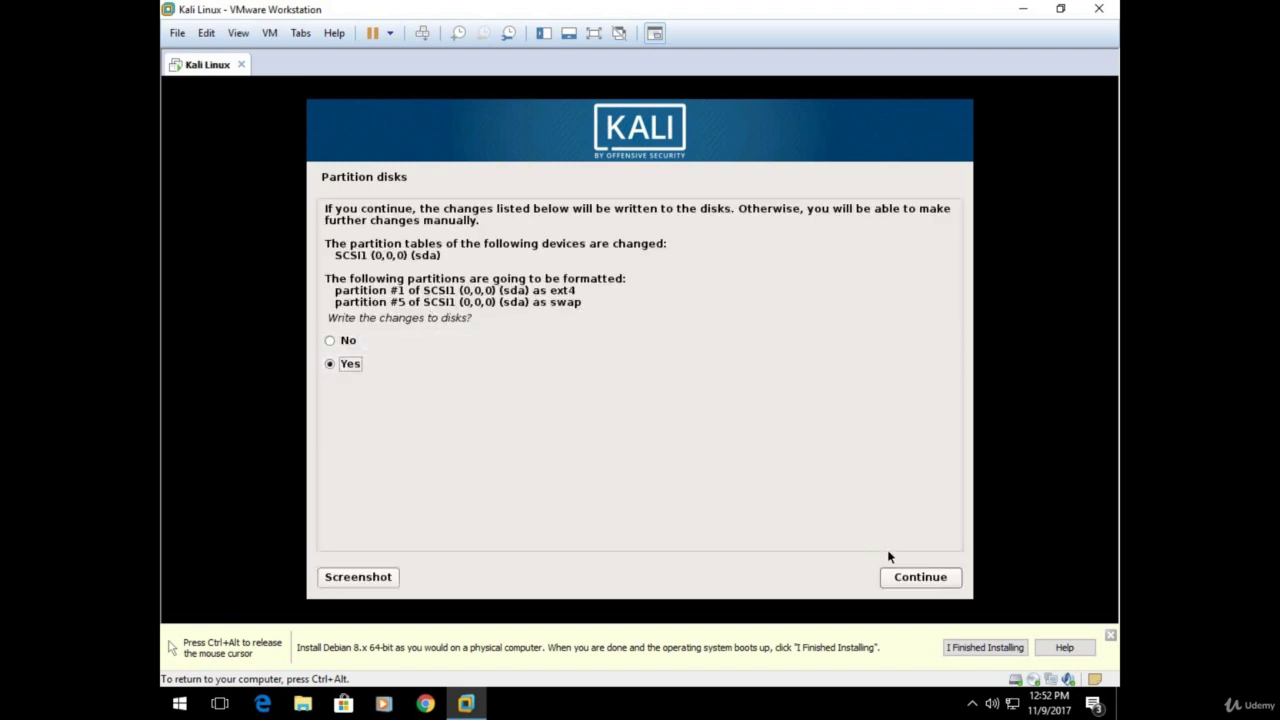
left_click(910, 584)
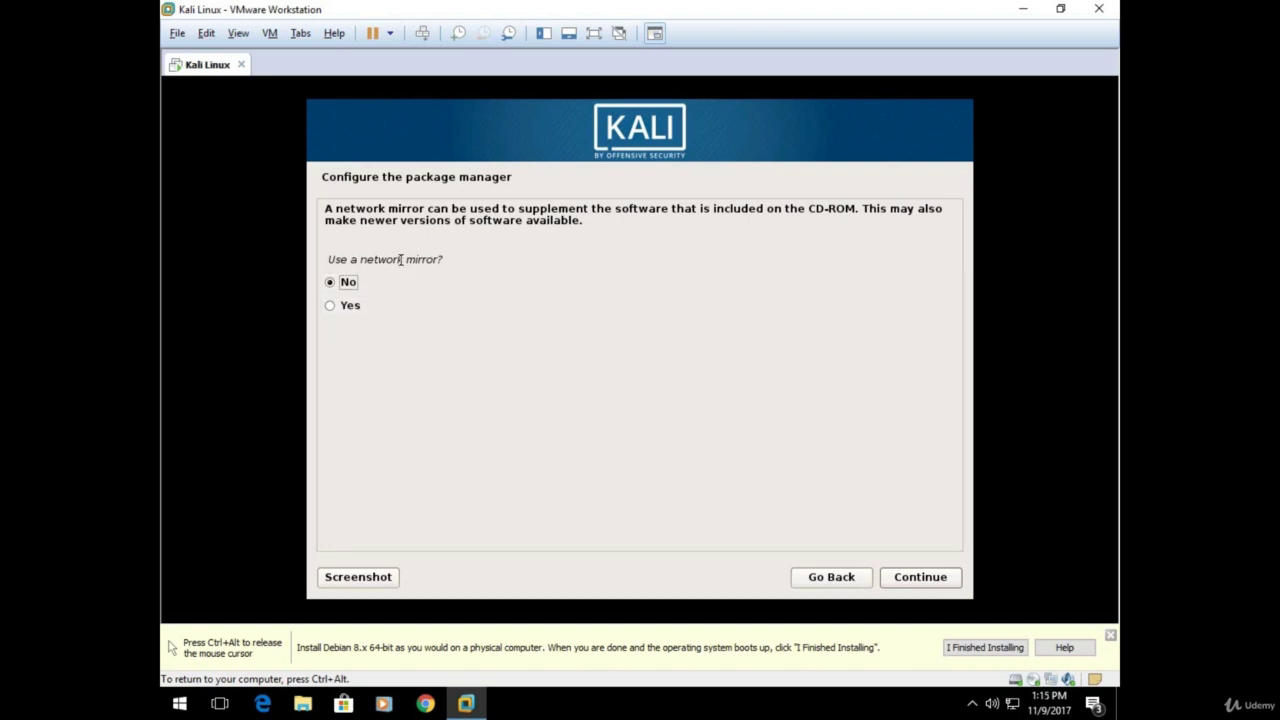
Step: Skip the network mirror and install GRUB to the master boot record on /dev/sda
left_click(921, 577)
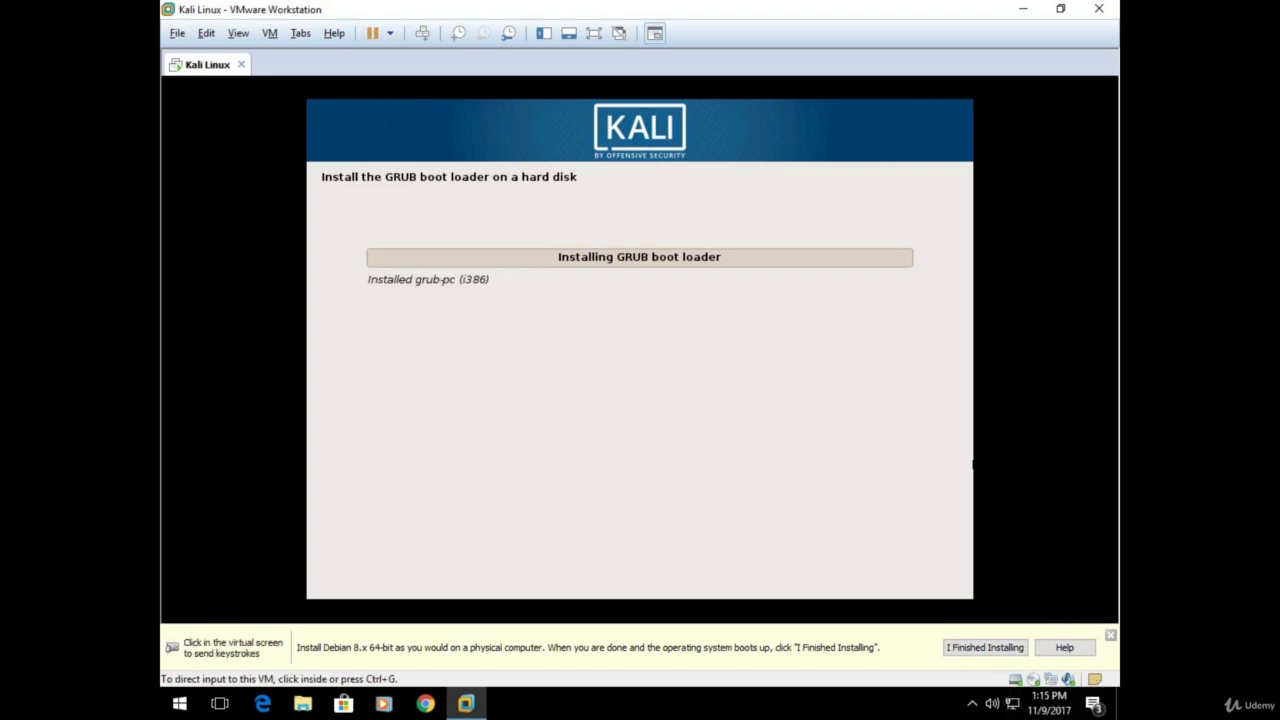
left_click(697, 372)
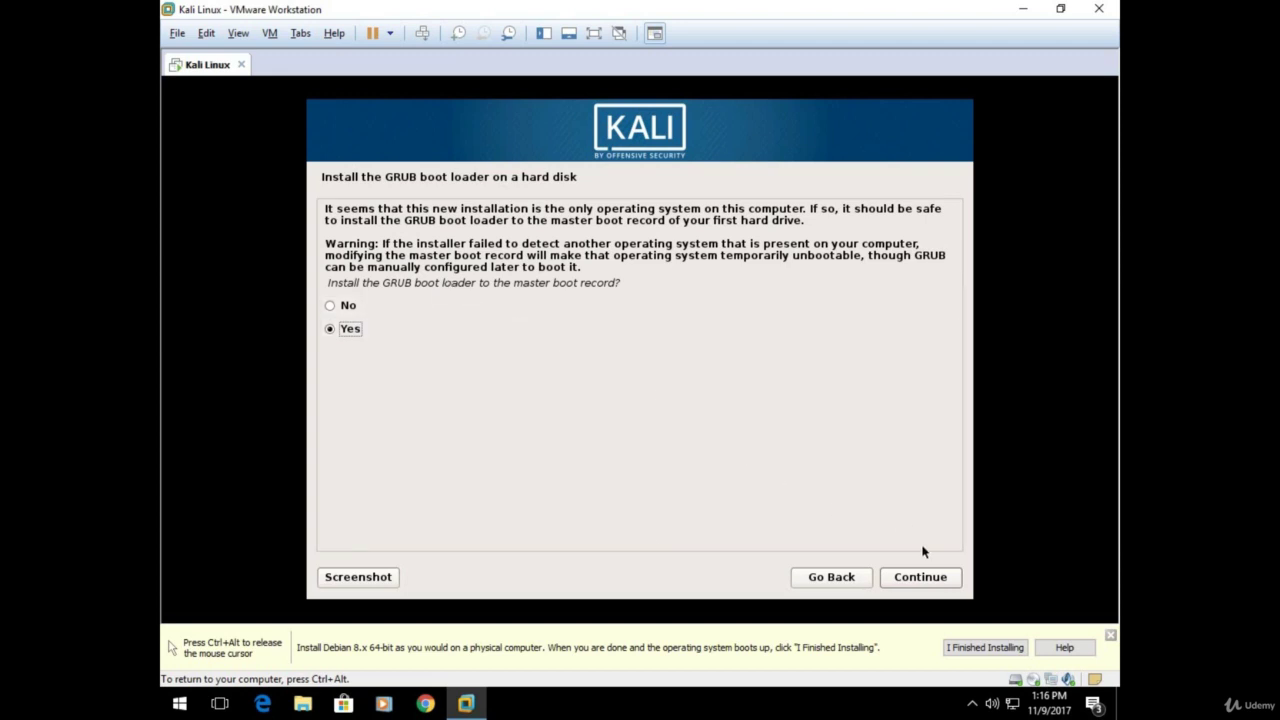
left_click(920, 577)
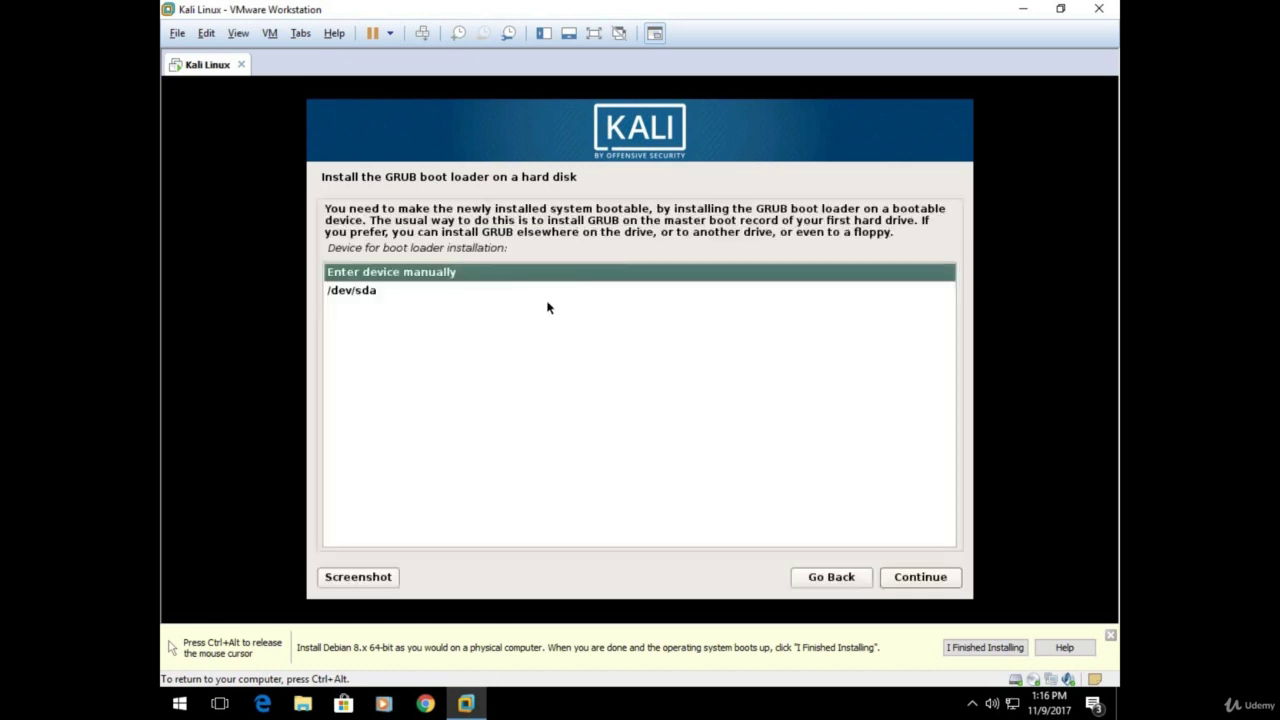
left_click(527, 292)
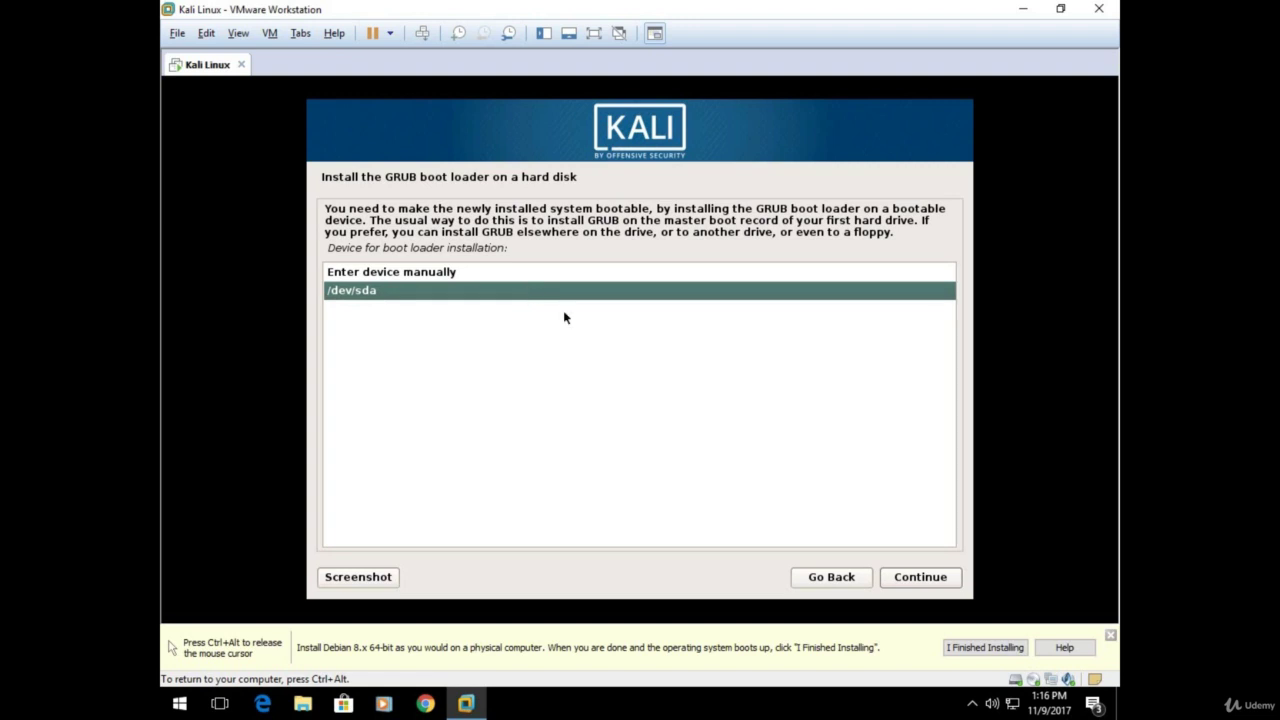
left_click(920, 577)
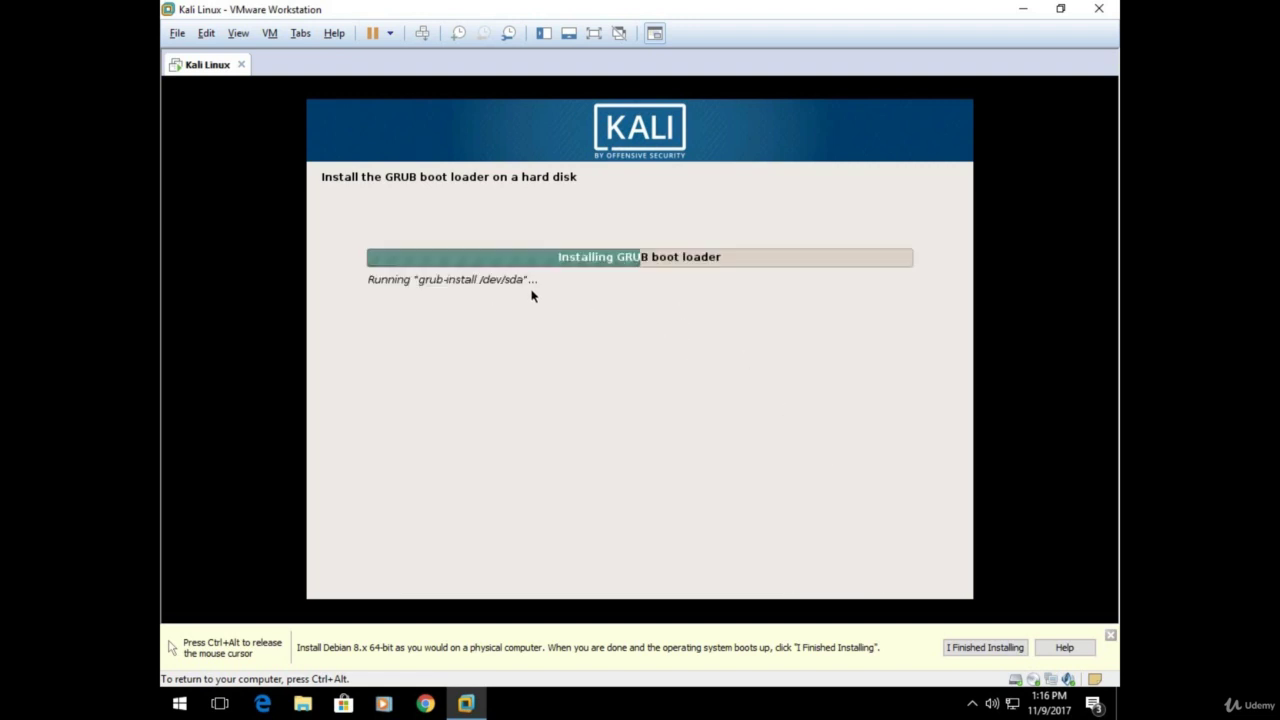
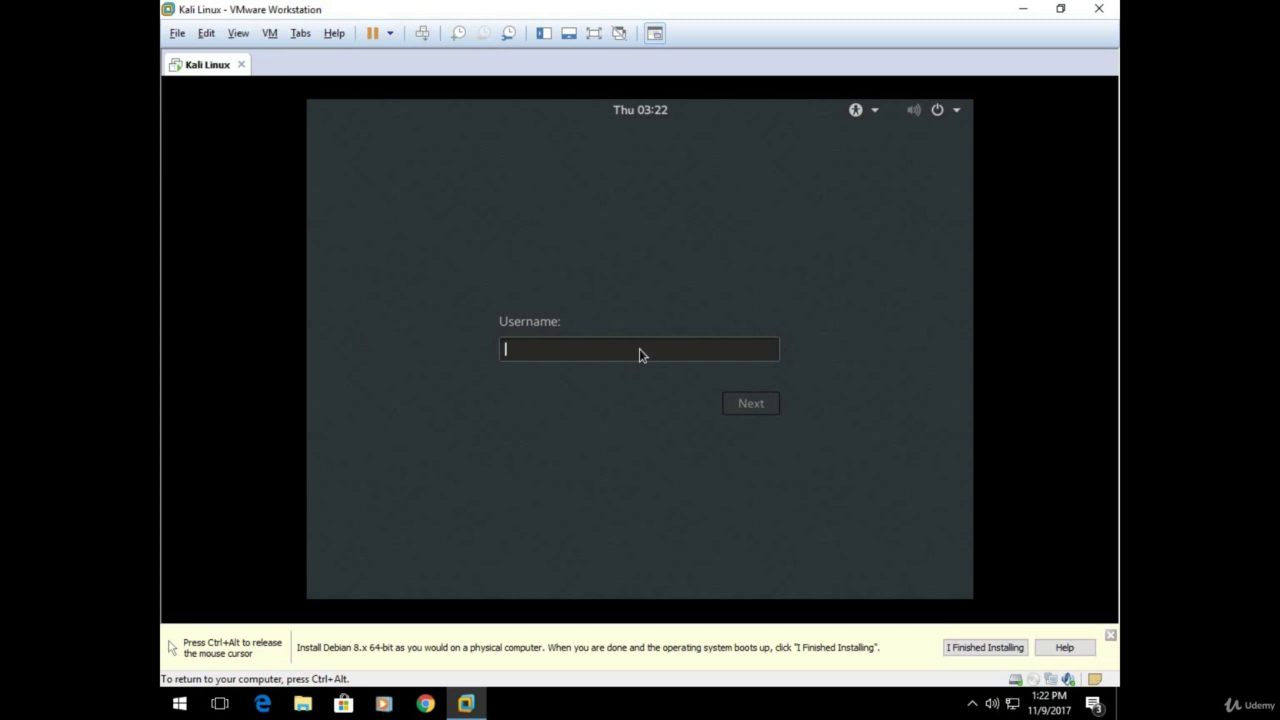
Step: Sign in to the Kali guest as root, fixing the mistyped username and entering the account password
type("root t")
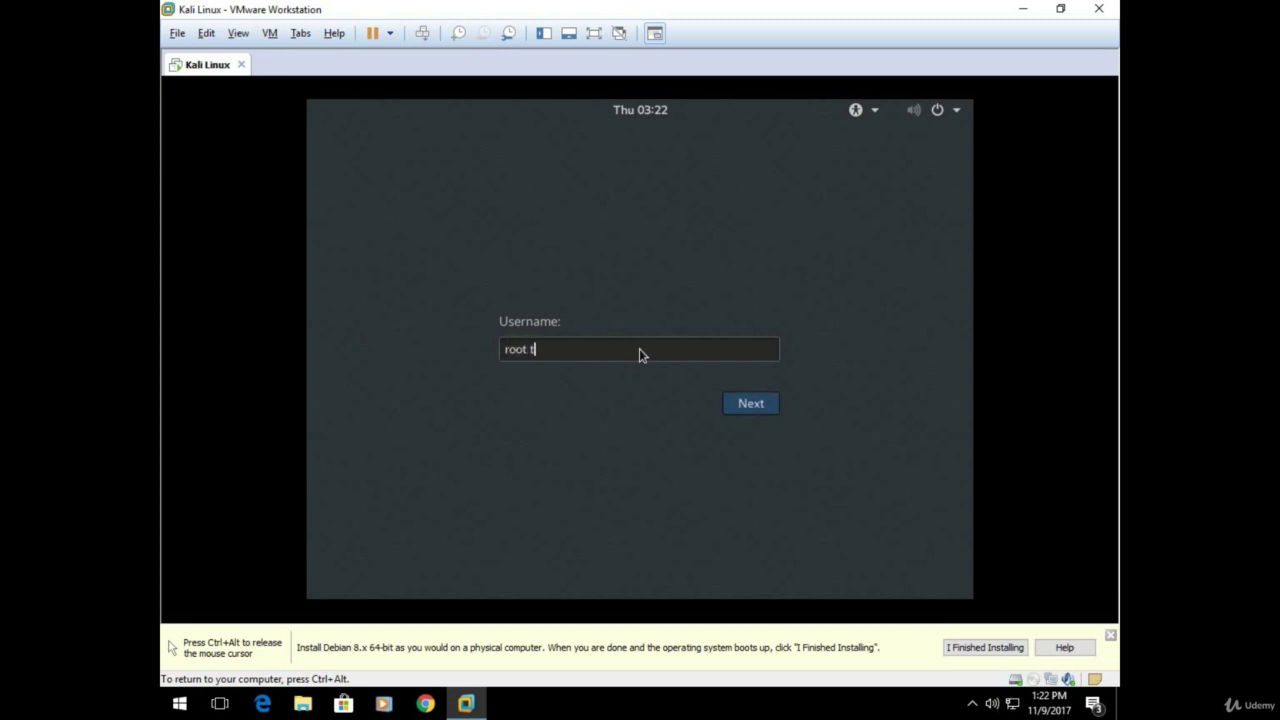
type("oor")
key("ctrl+a")
key("BackSpace")
type("root")
key("Return")
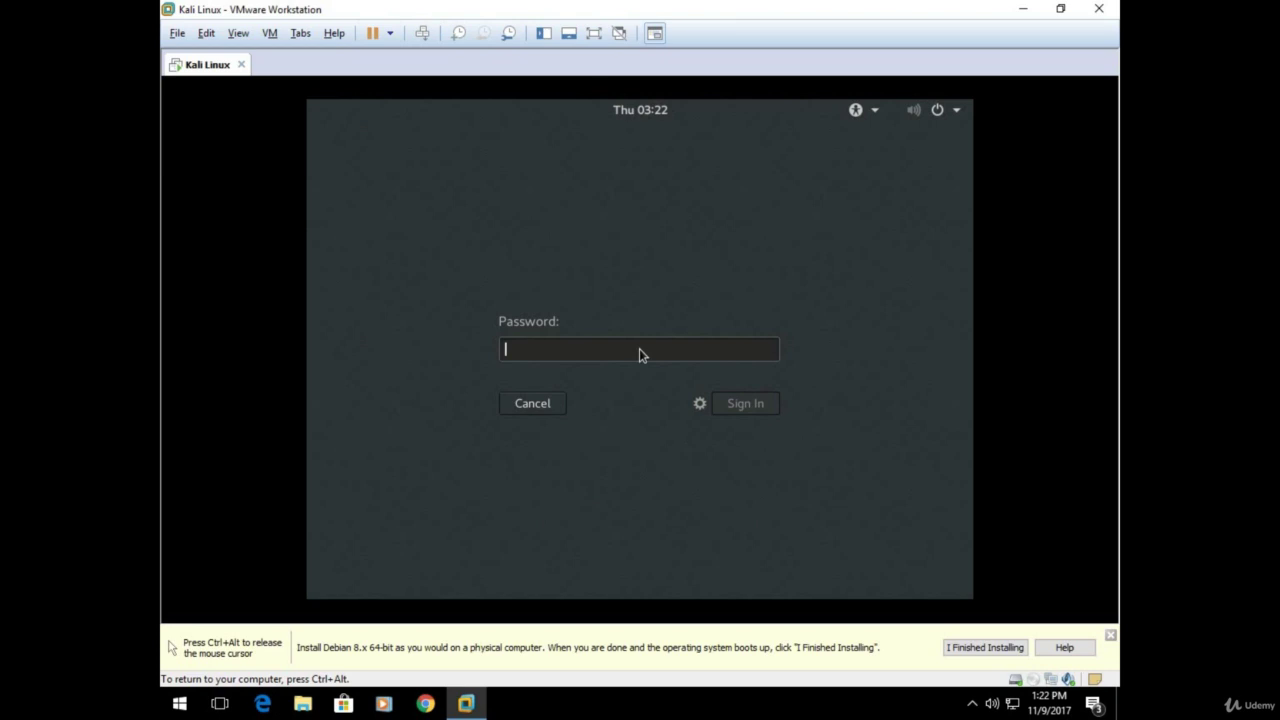
type("***********")
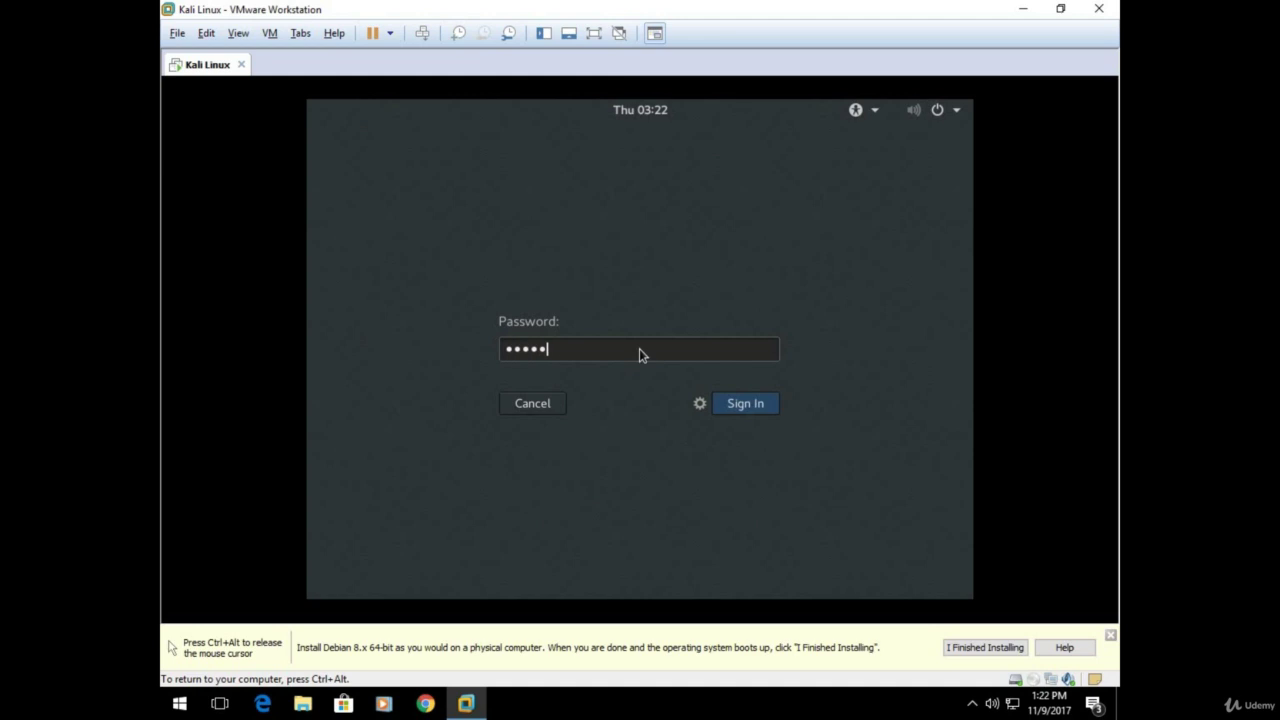
key("Return")
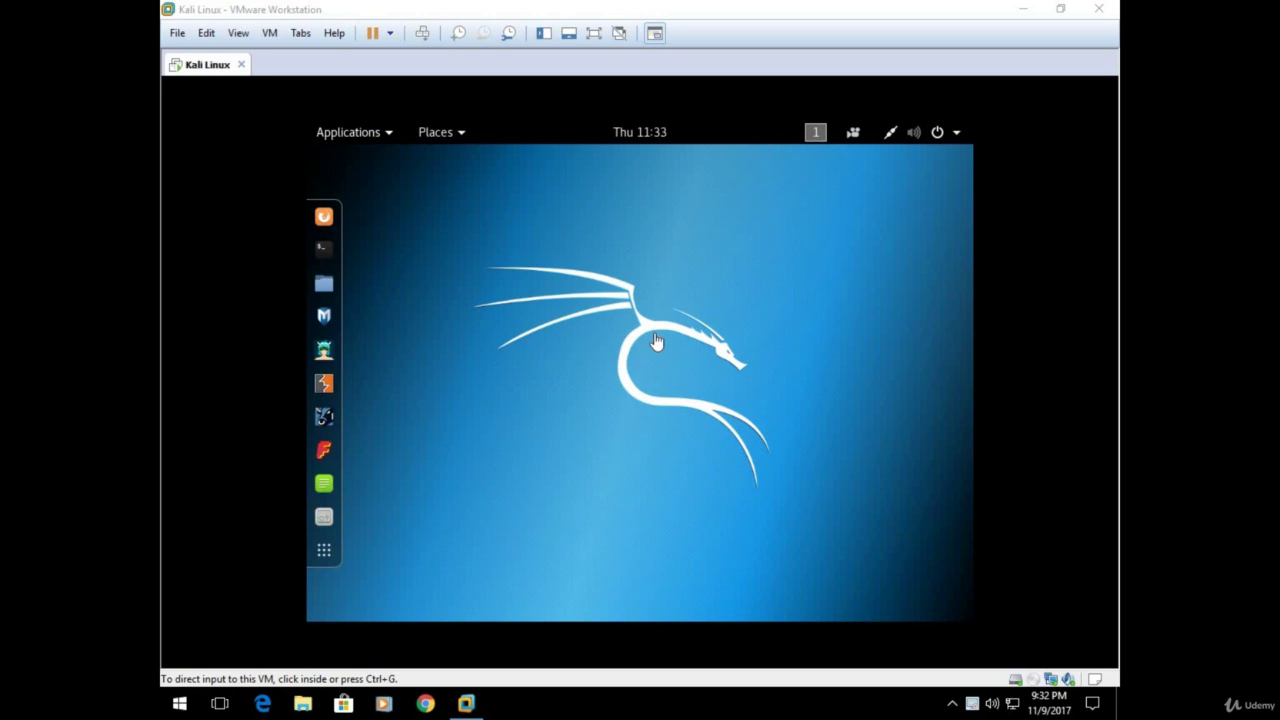
Step: Switch the Kali VM to full screen, then open and close the desktop context menu and system status menu
left_click(584, 14)
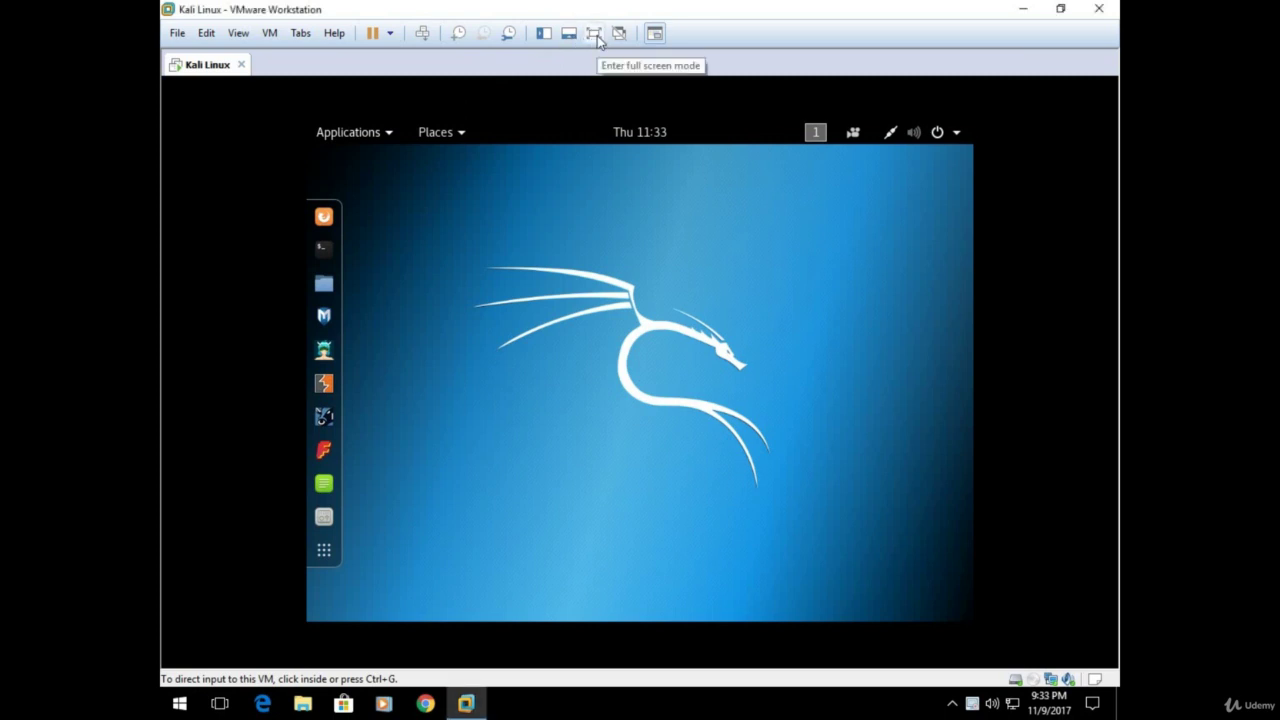
left_click(597, 37)
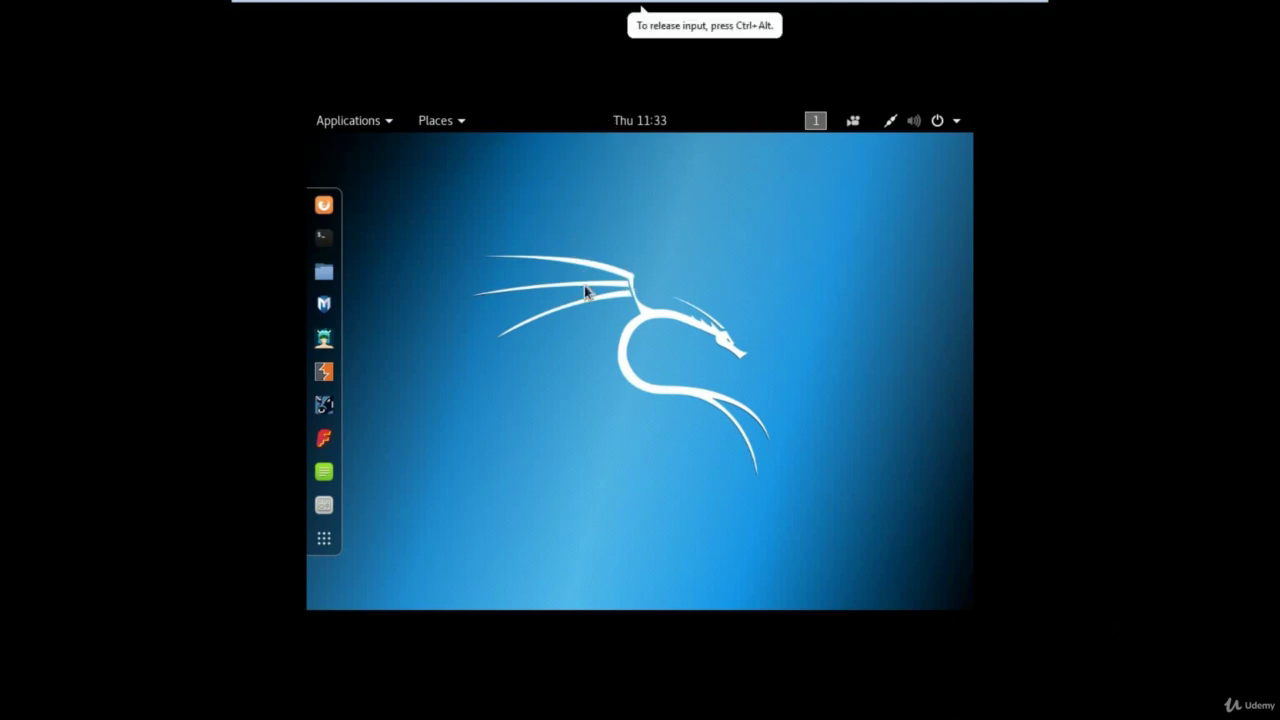
right_click(572, 236)
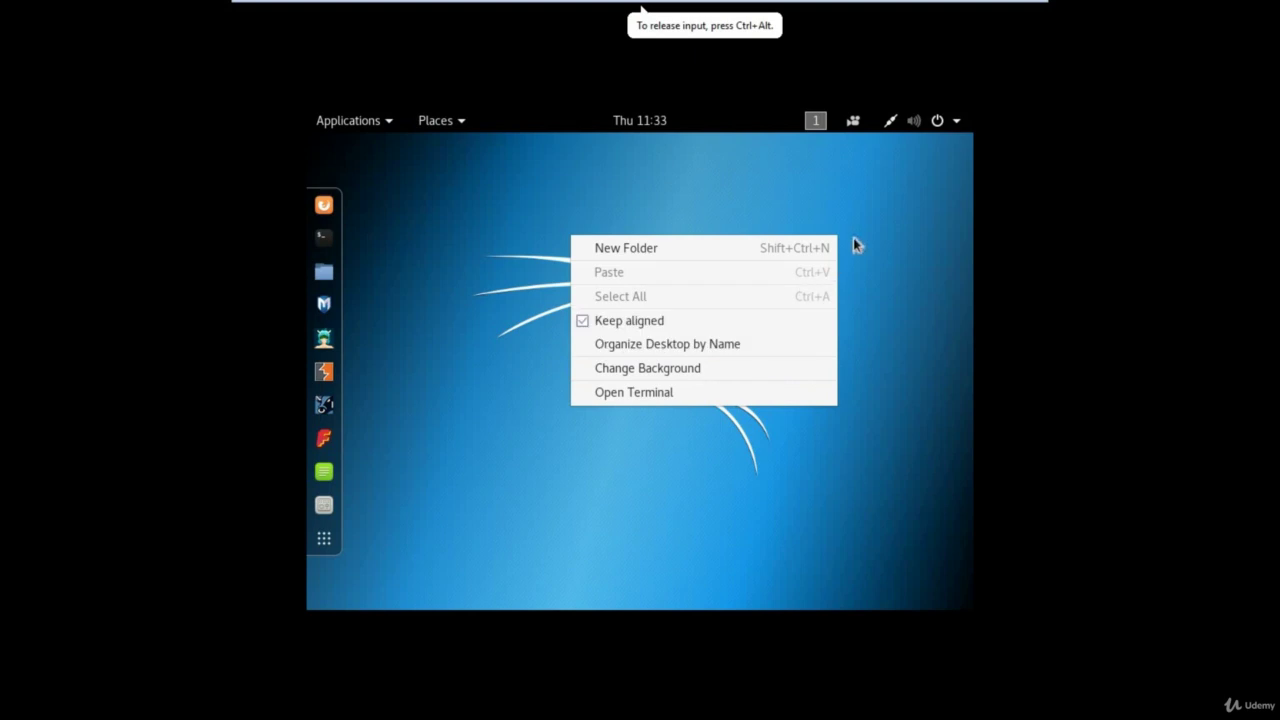
left_click(960, 131)
left_click(957, 122)
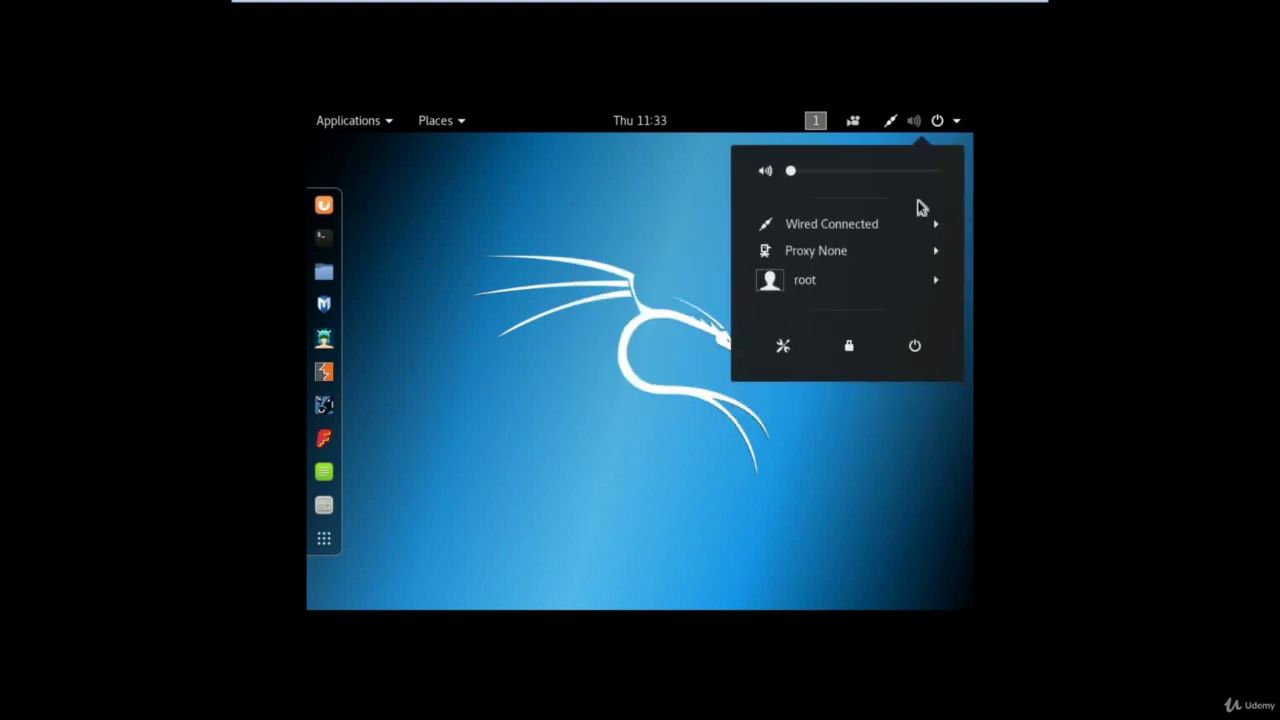
left_click(638, 342)
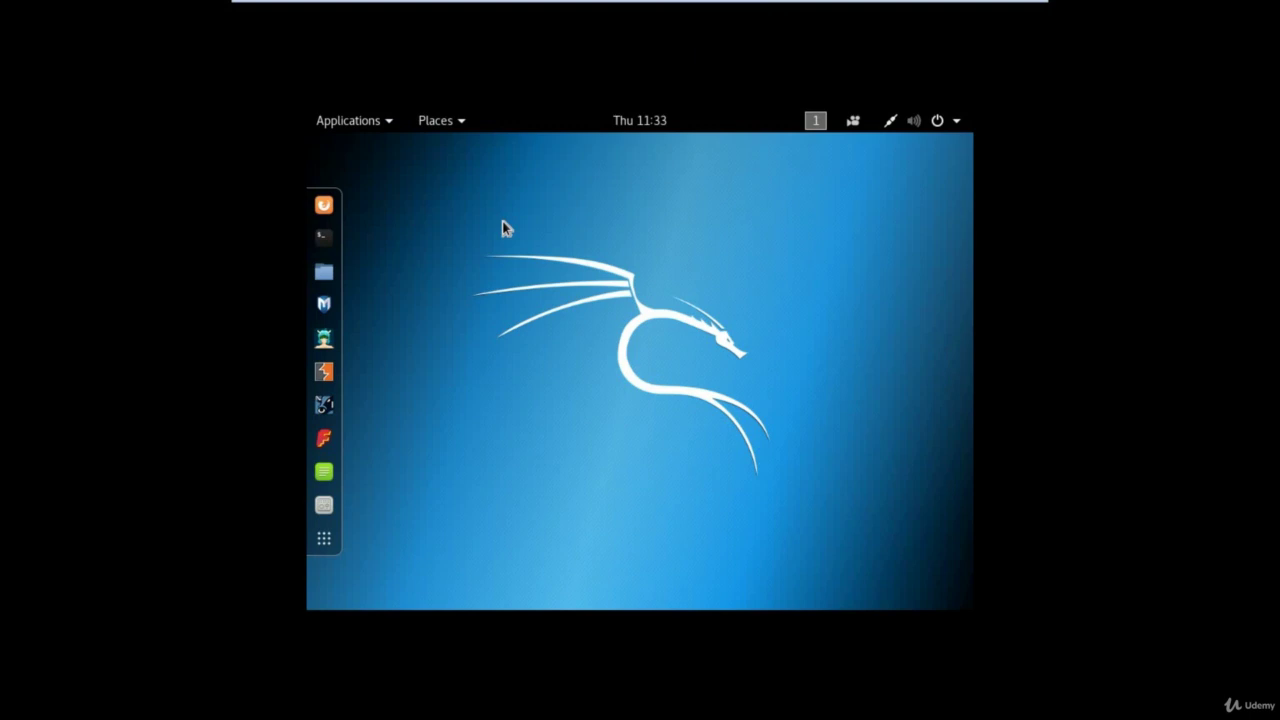
left_click(515, 148)
mouse_move(452, 6)
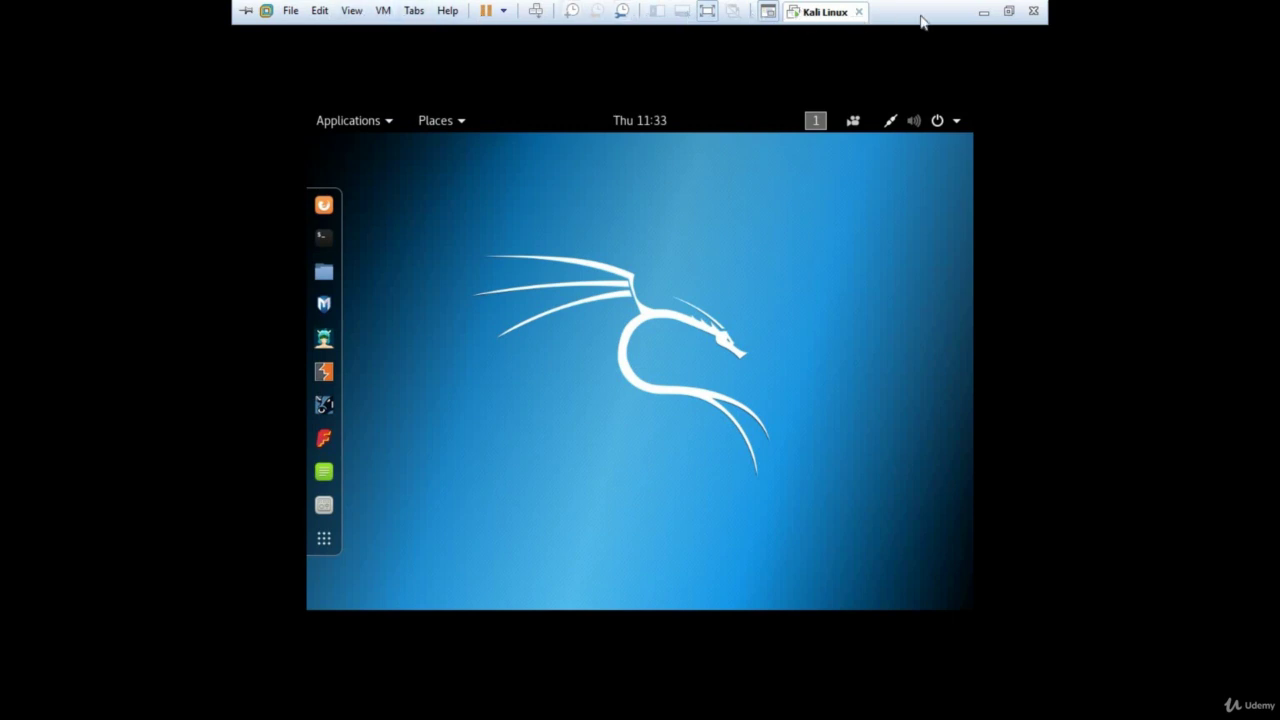
left_click(380, 12)
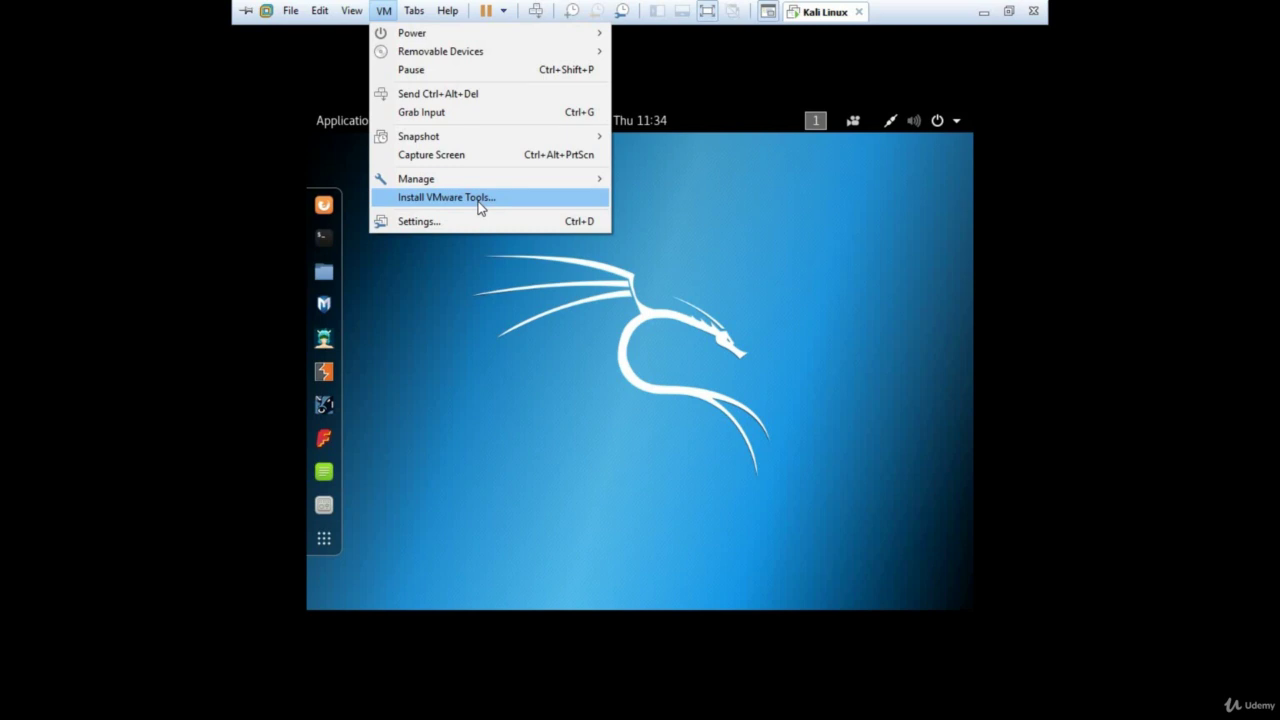
left_click(545, 288)
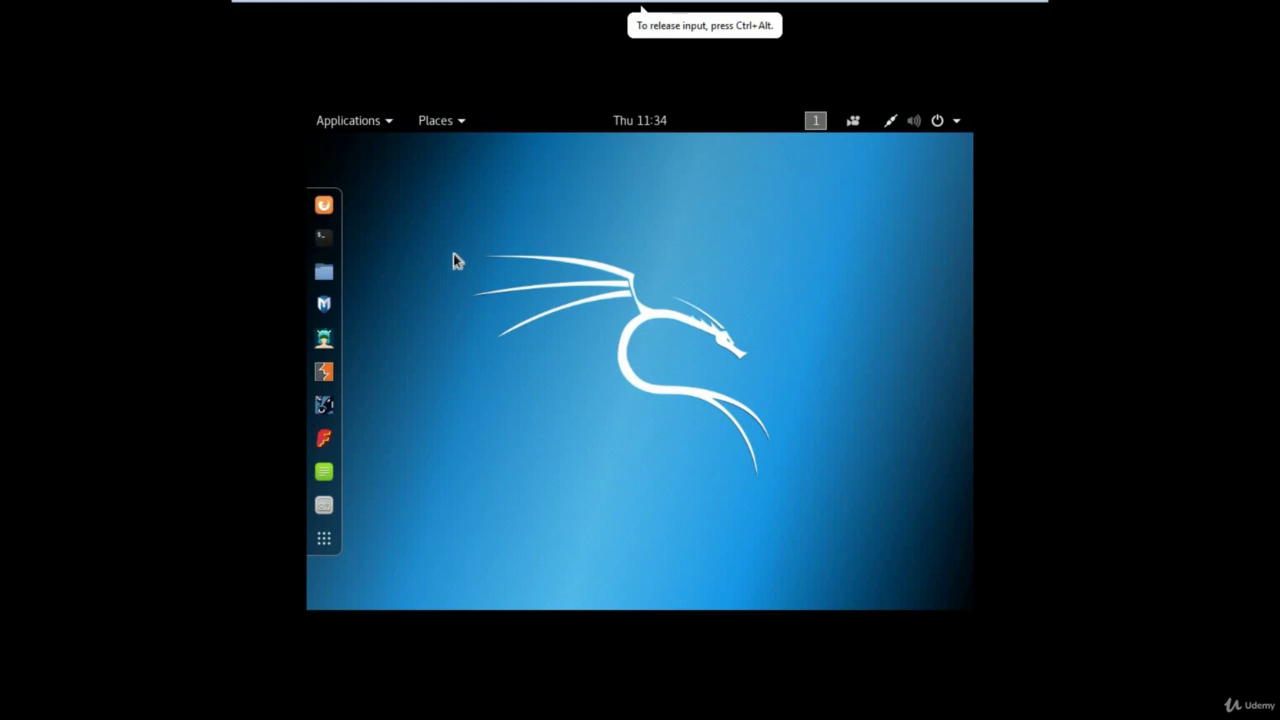
Step: Open a terminal in Kali and run apt-get update to refresh package lists
left_click(333, 237)
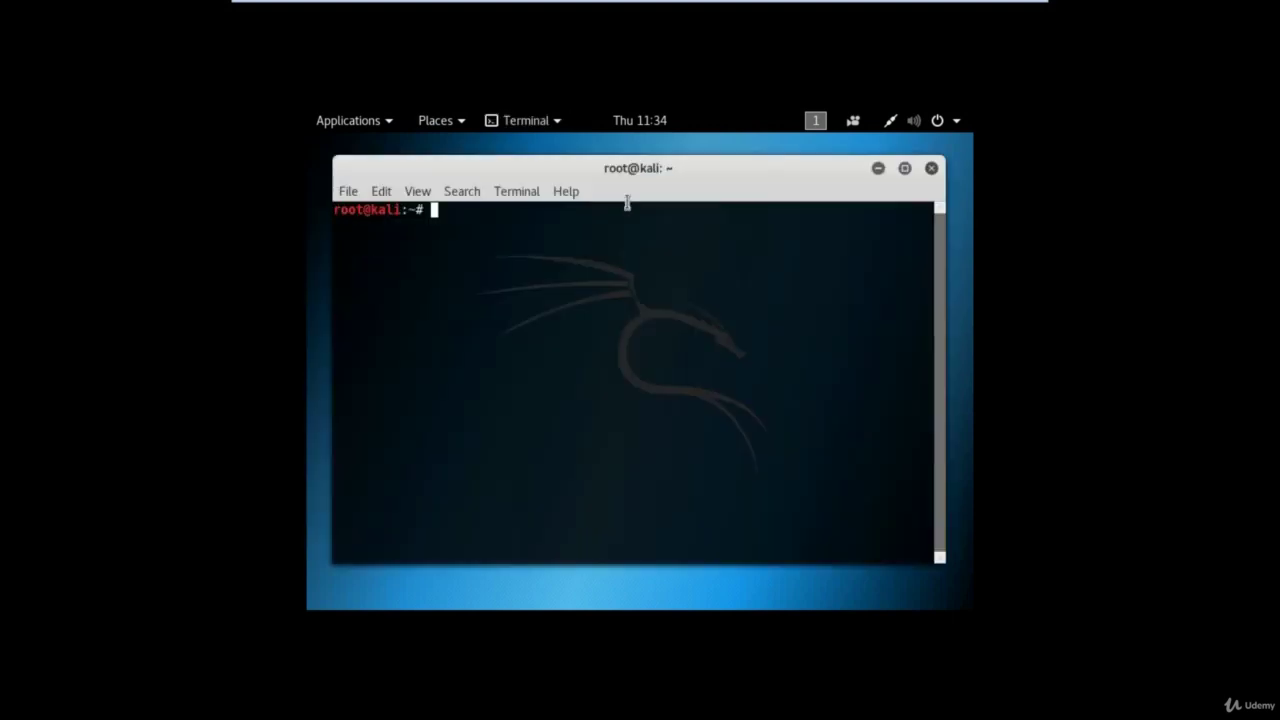
left_click_drag(624, 172, 638, 172)
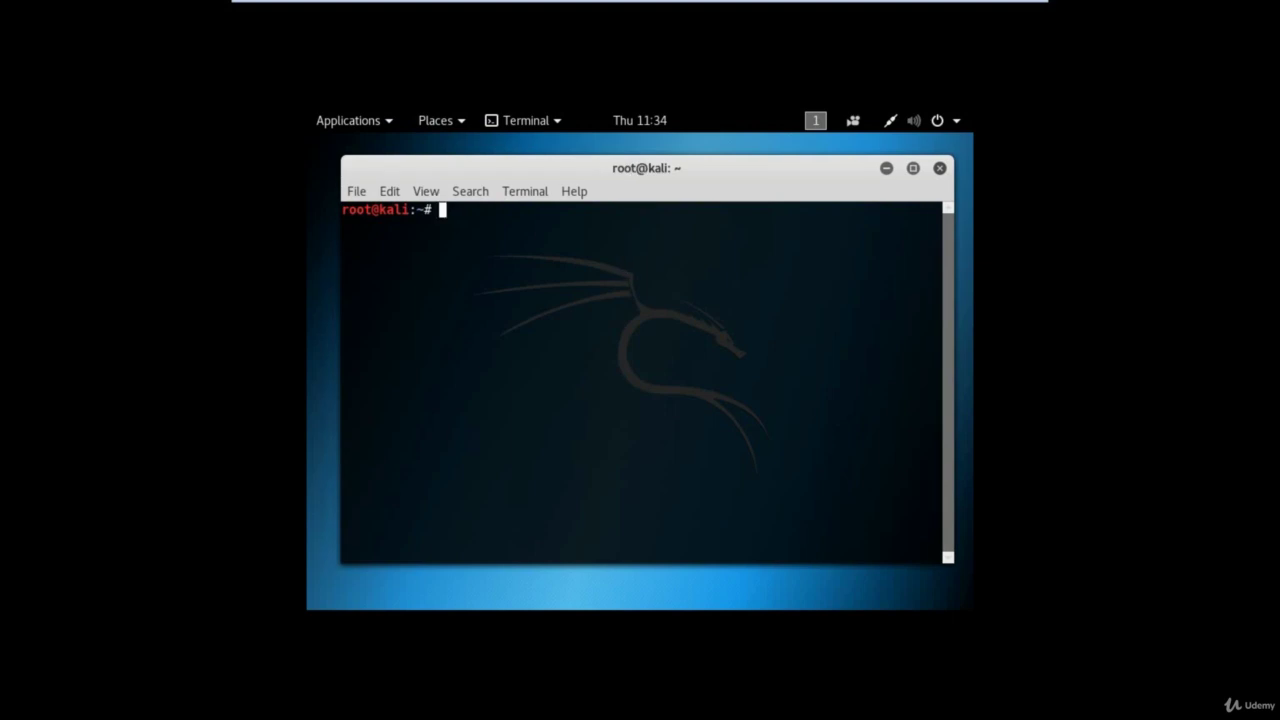
type("apt-get update")
key("Return")
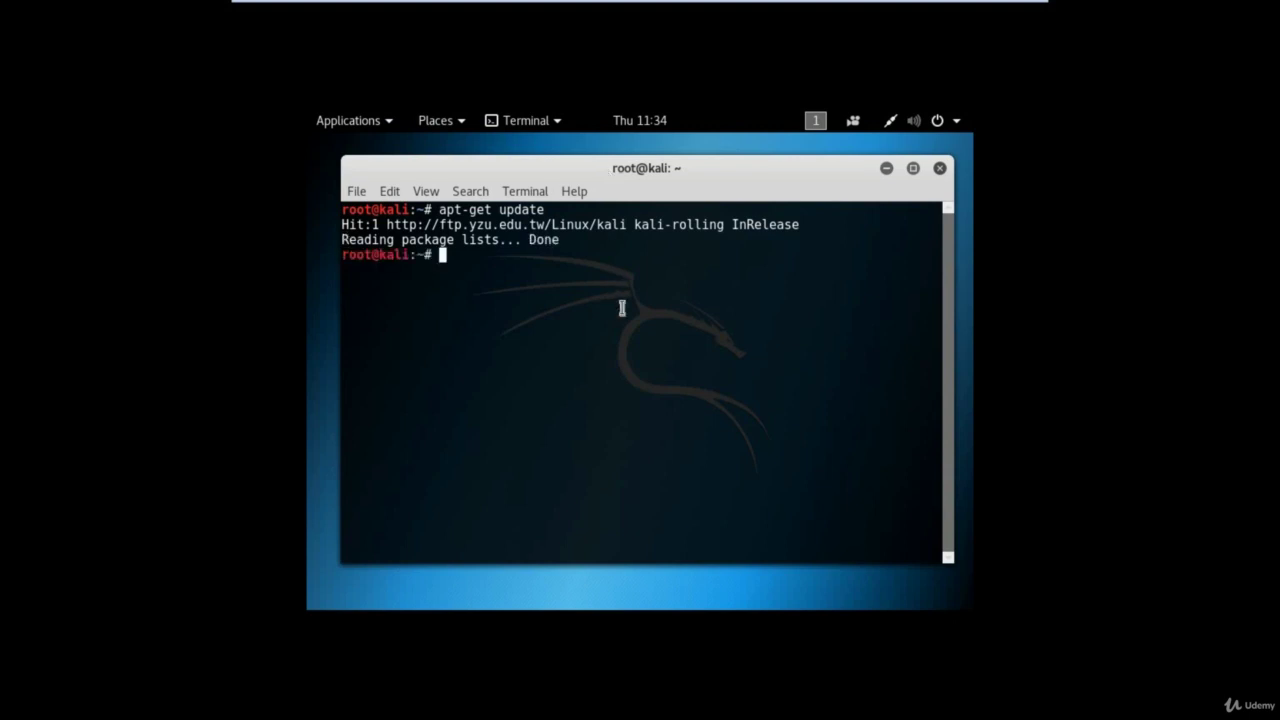
Step: Run apt-get install open-vm-tools-desktop -y after correcting typos in the package name
type("apt-get install ")
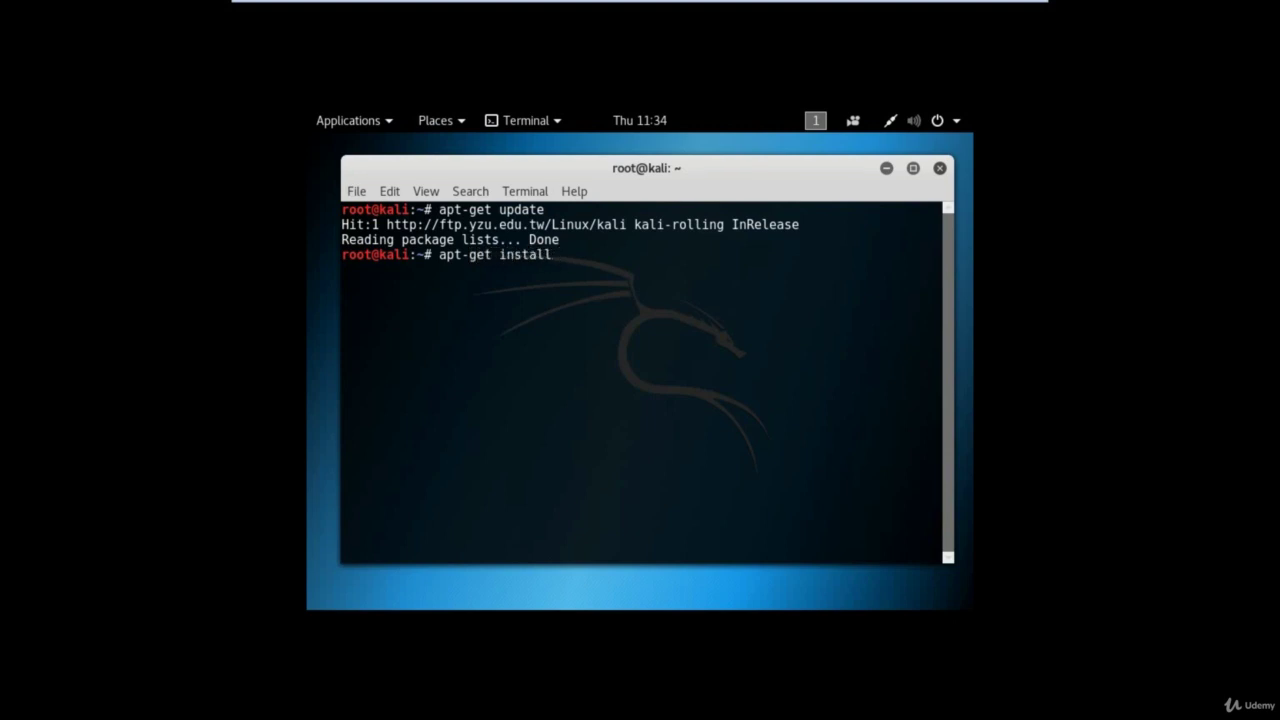
type("vm-tools-")
key("BackSpace")
key("BackSpace")
key("BackSpace")
key("BackSpace")
key("BackSpace")
key("BackSpace")
key("BackSpace")
key("BackSpace")
key("BackSpace")
type("opemn")
key("BackSpace")
key("BackSpace")
type("n-vm-toos")
key("BackSpace")
type("ls-d")
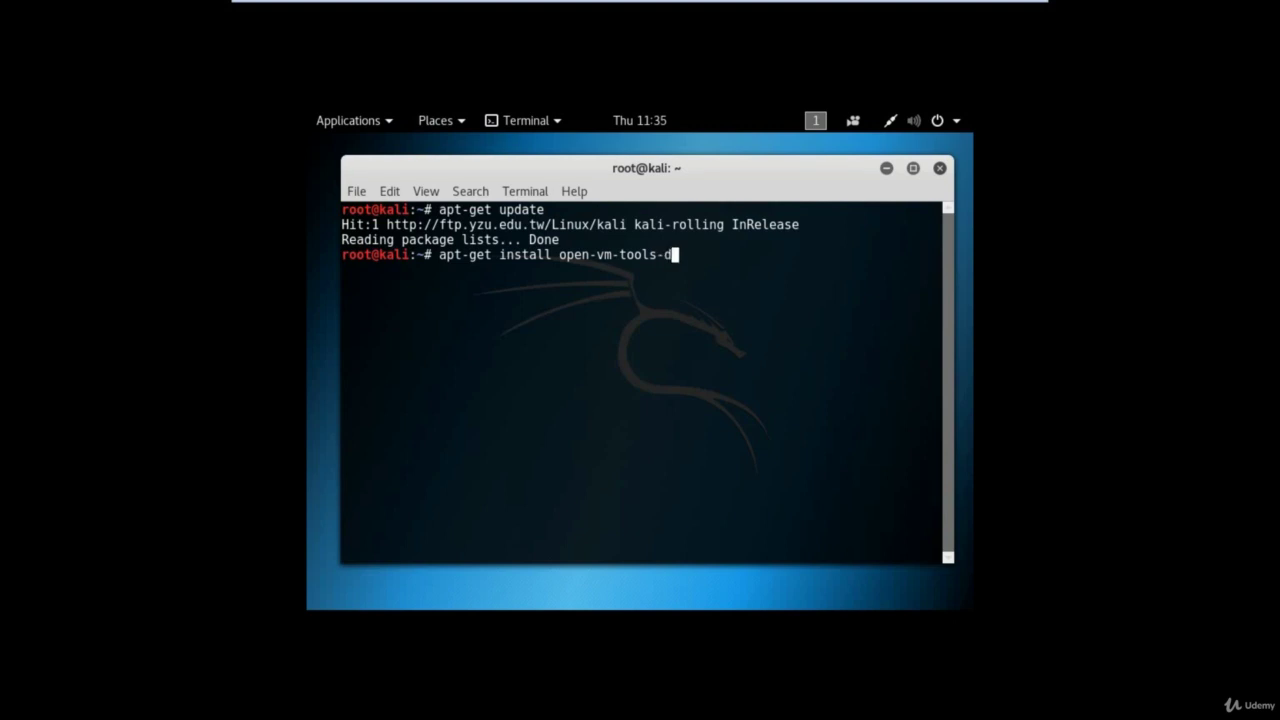
type("esktop -y")
key("Return")
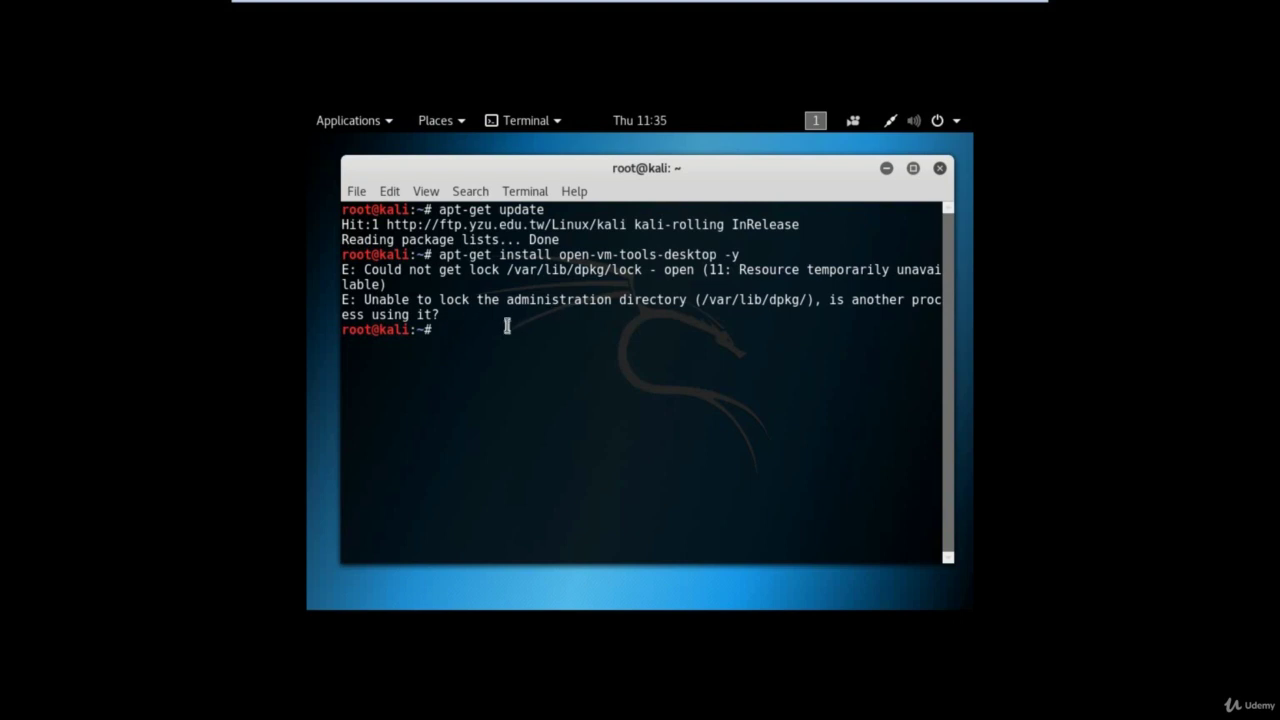
Step: Select the dpkg lock error output and install command, then type reboot at the prompt
left_click_drag(466, 317, 314, 266)
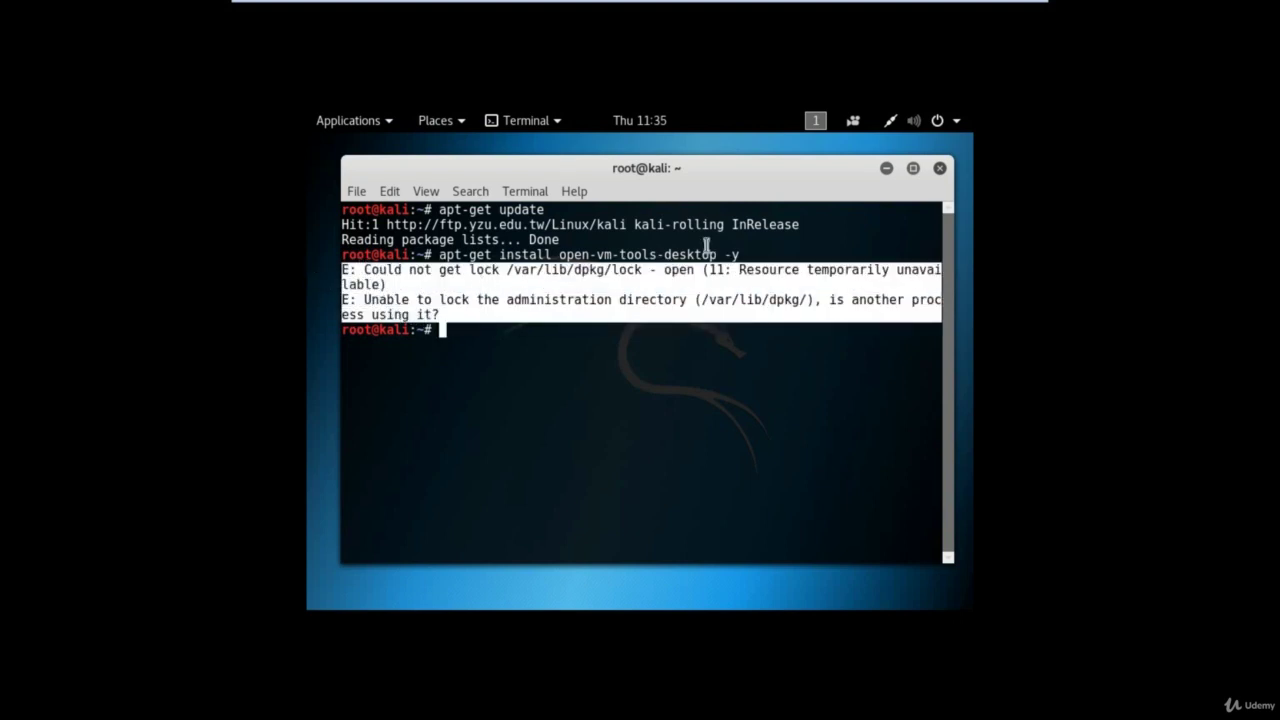
left_click_drag(750, 256, 440, 256)
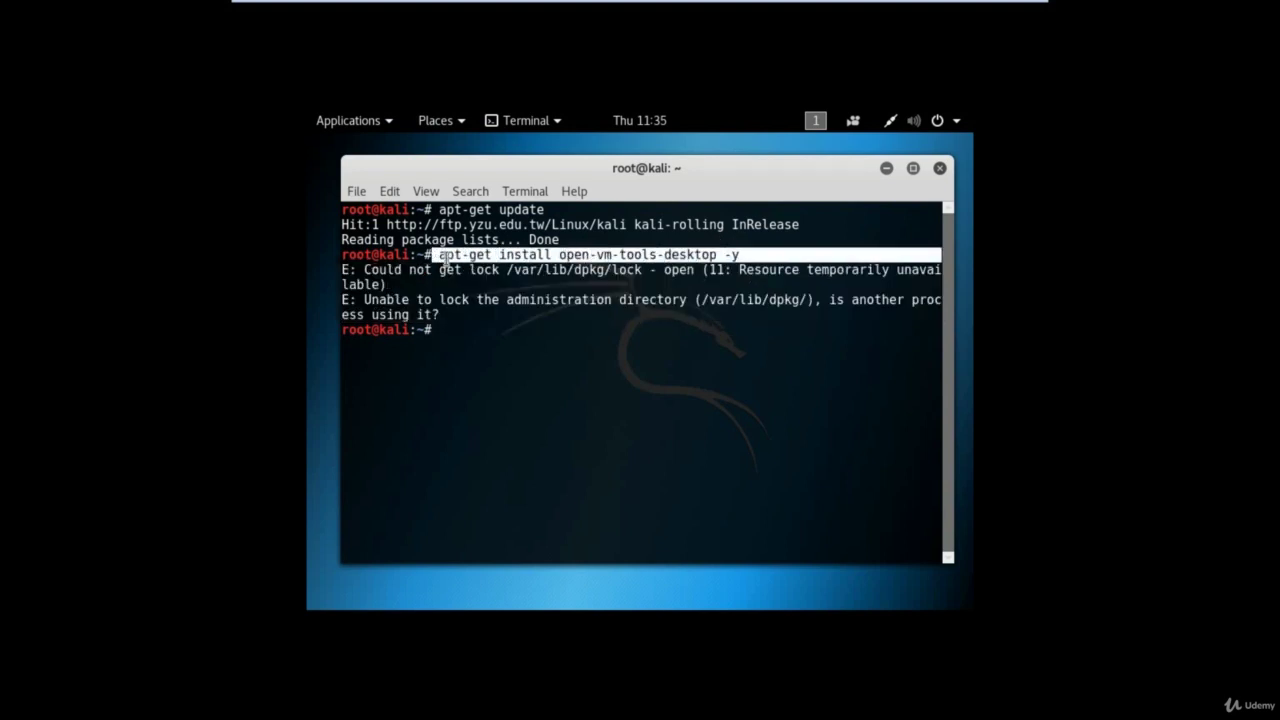
left_click(510, 371)
type("reboo")
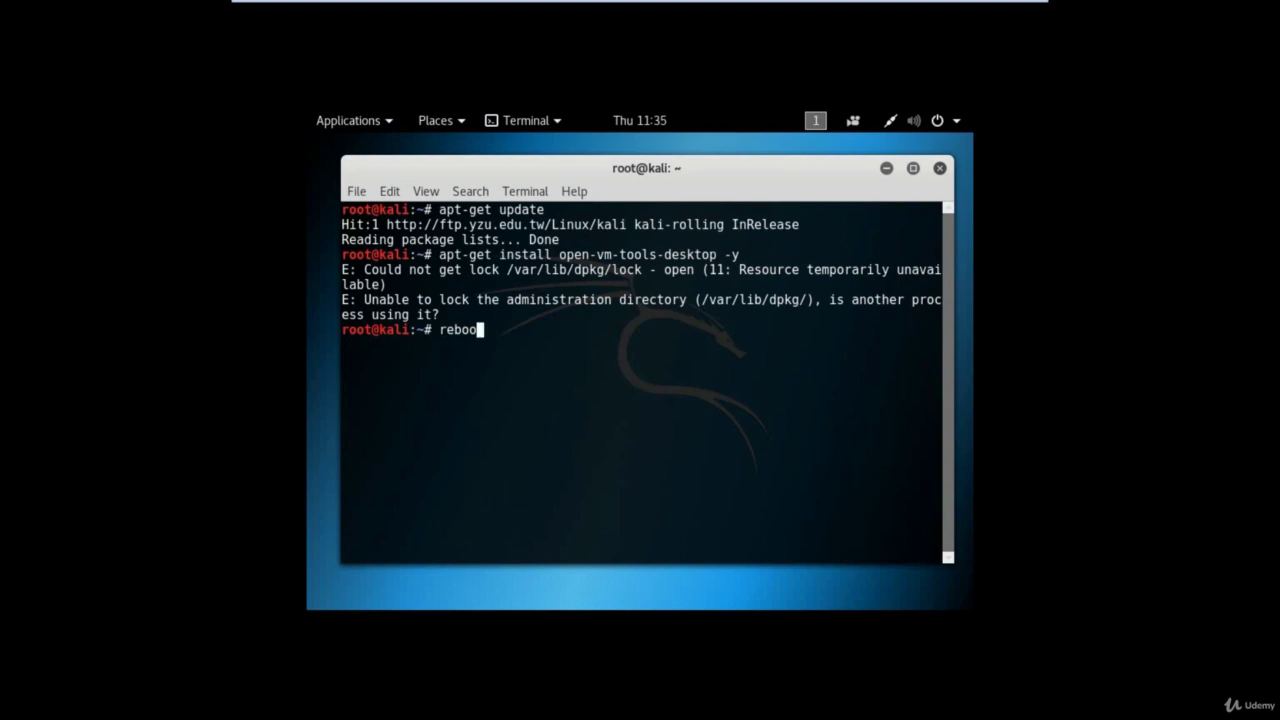
type("t")
Step: Run reboot and boot the default Kali GNU/Linux entry from the GRUB menu
key("Return")
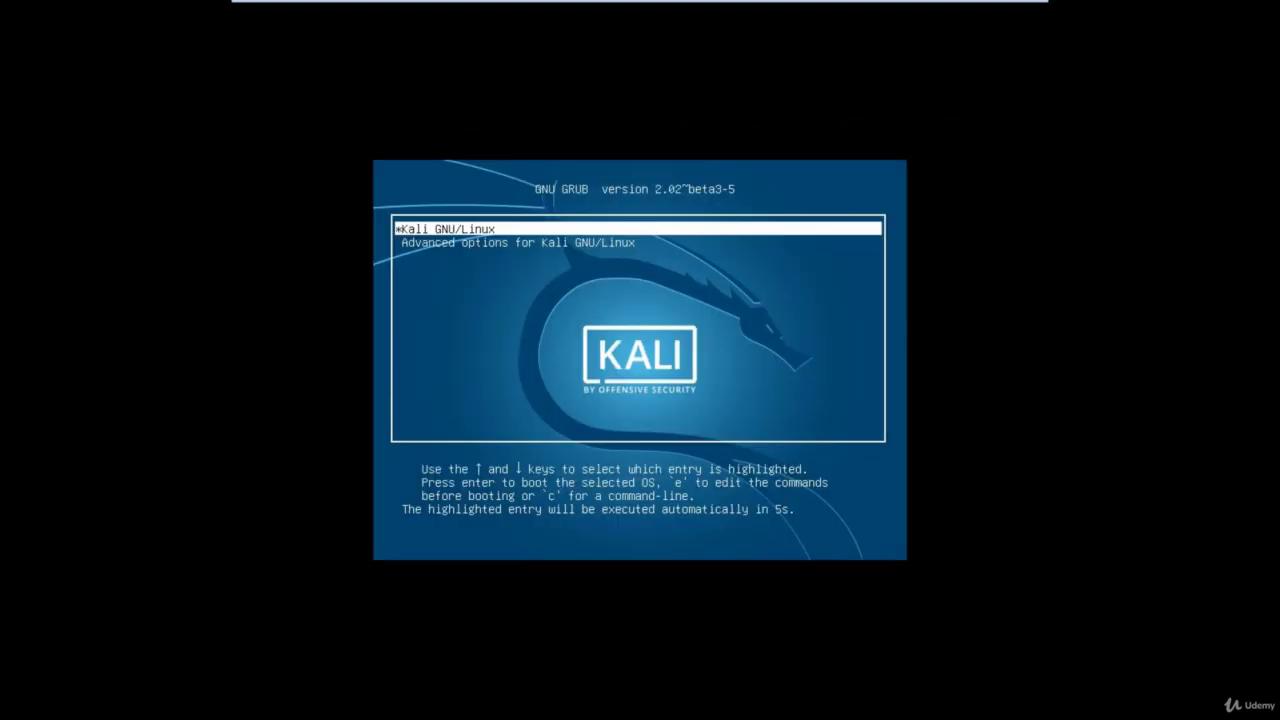
key("Return")
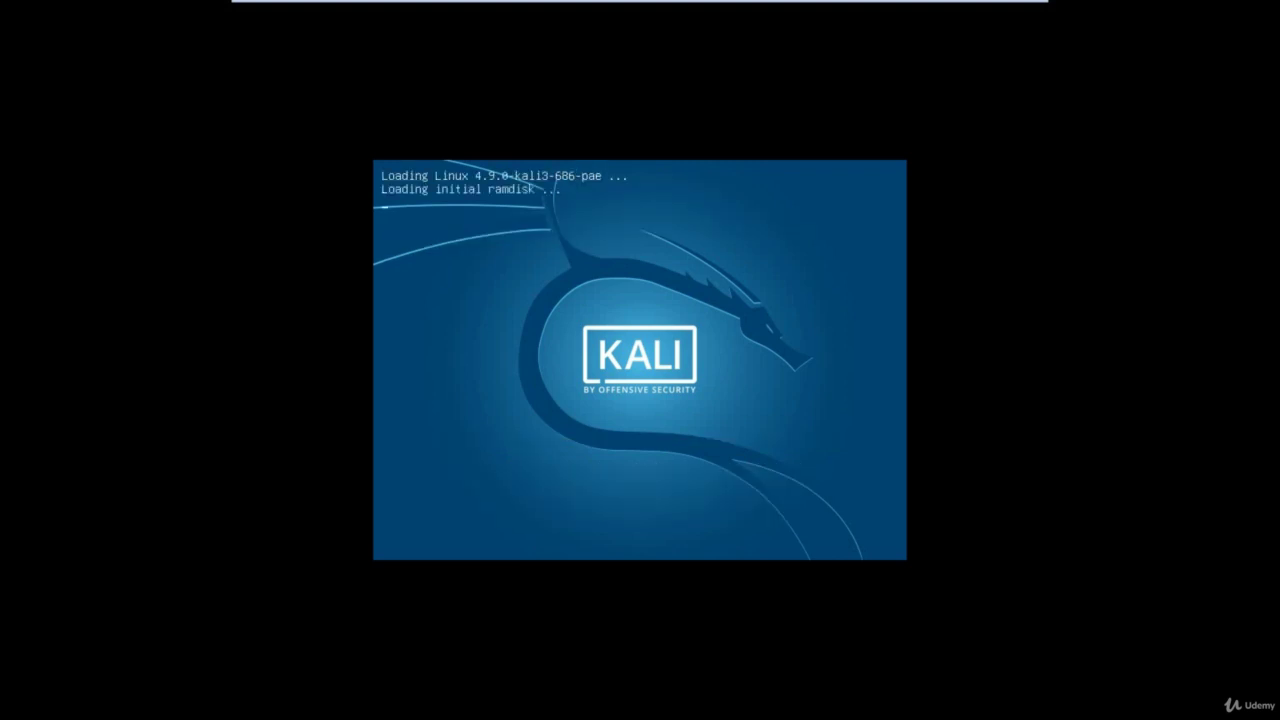